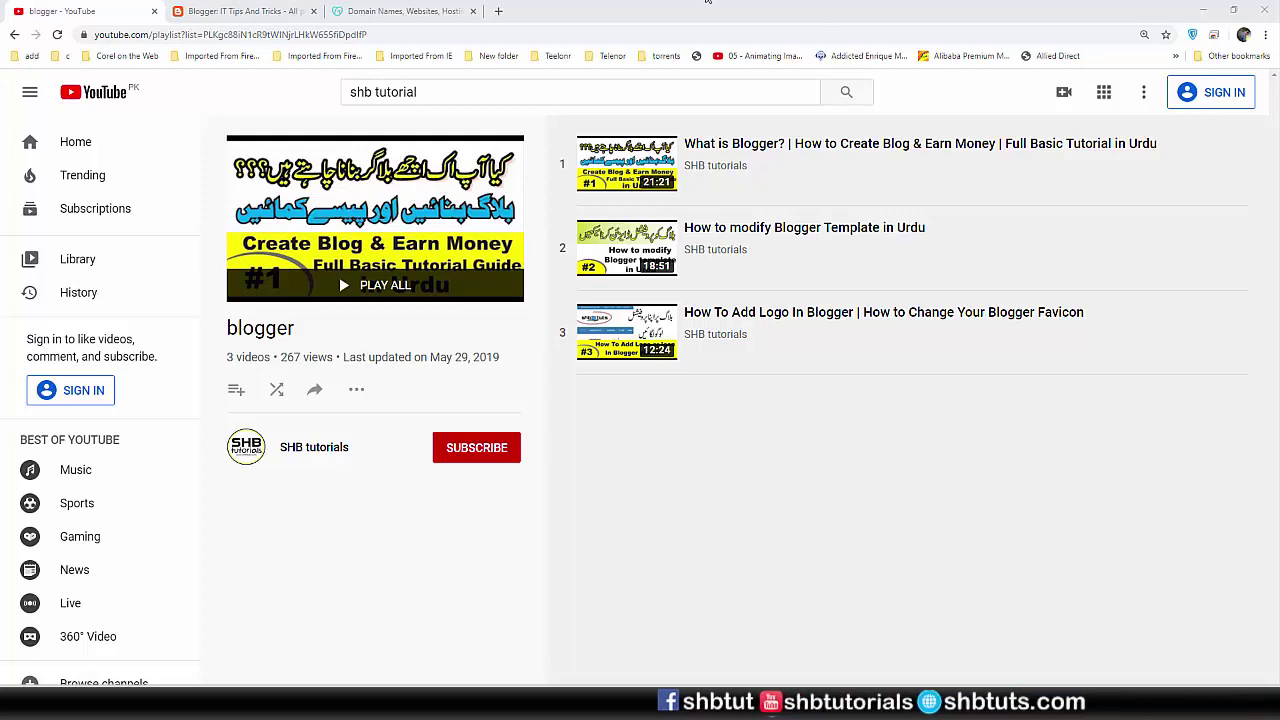
Open the live IT Tips And Tricks blog from its Blogger dashboard and examine the blogspot part of its web address.
click(248, 11)
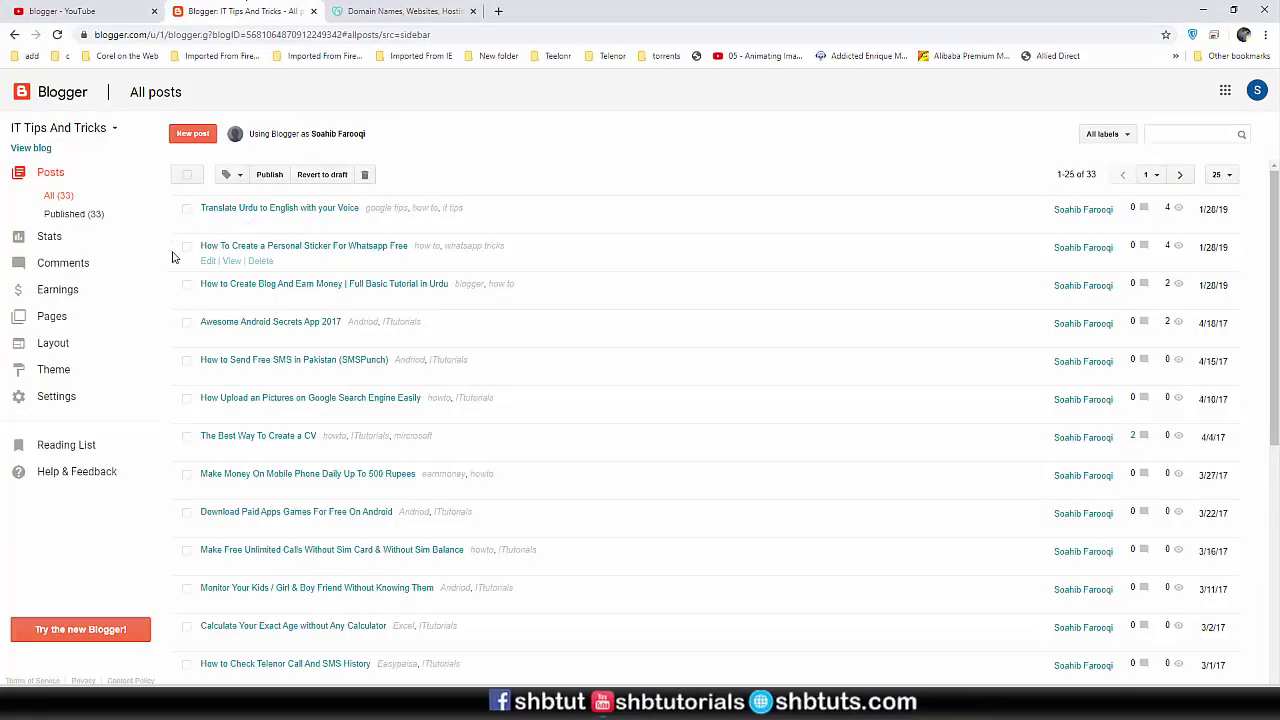
click(31, 149)
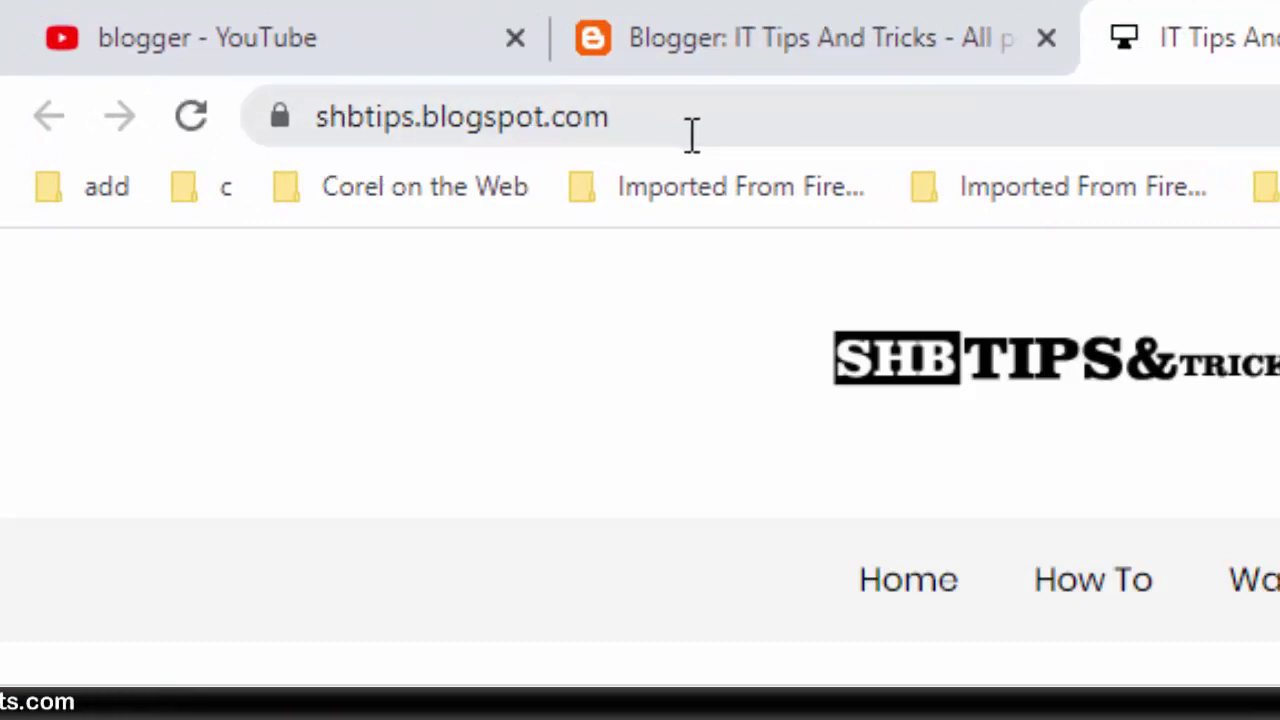
click(247, 140)
key(End)
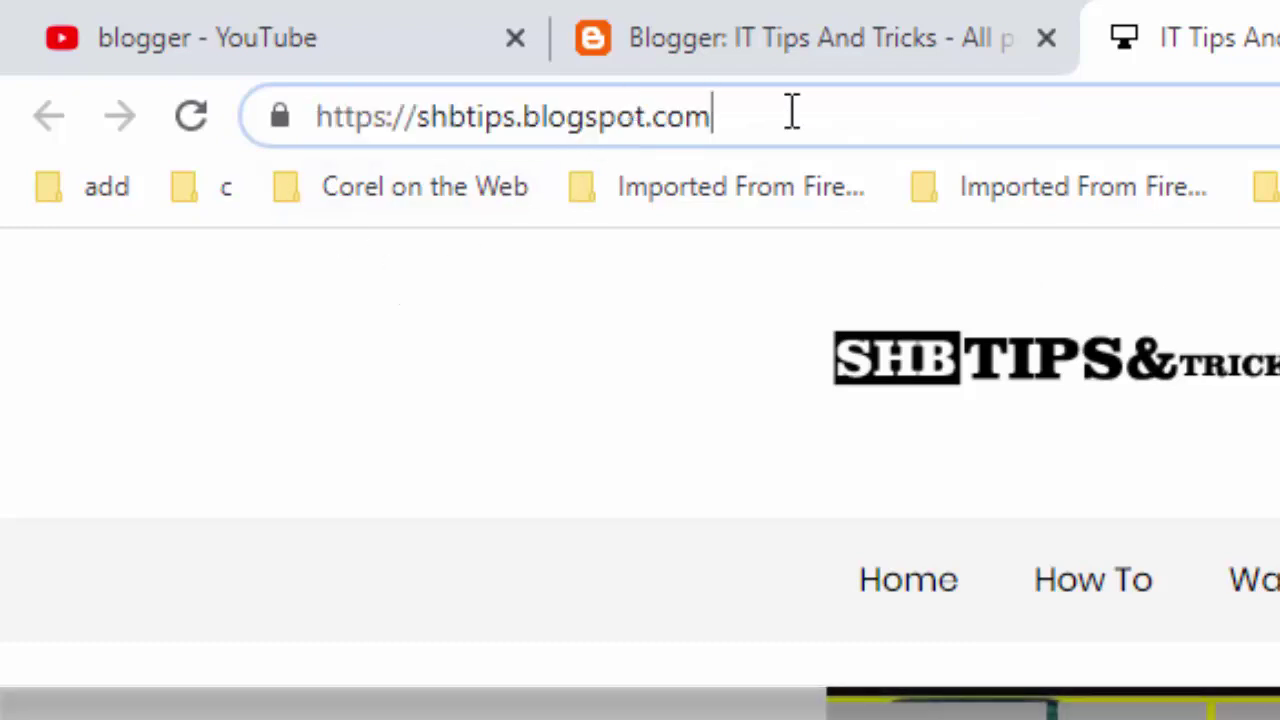
drag(821, 113, 96, 133)
click(752, 110)
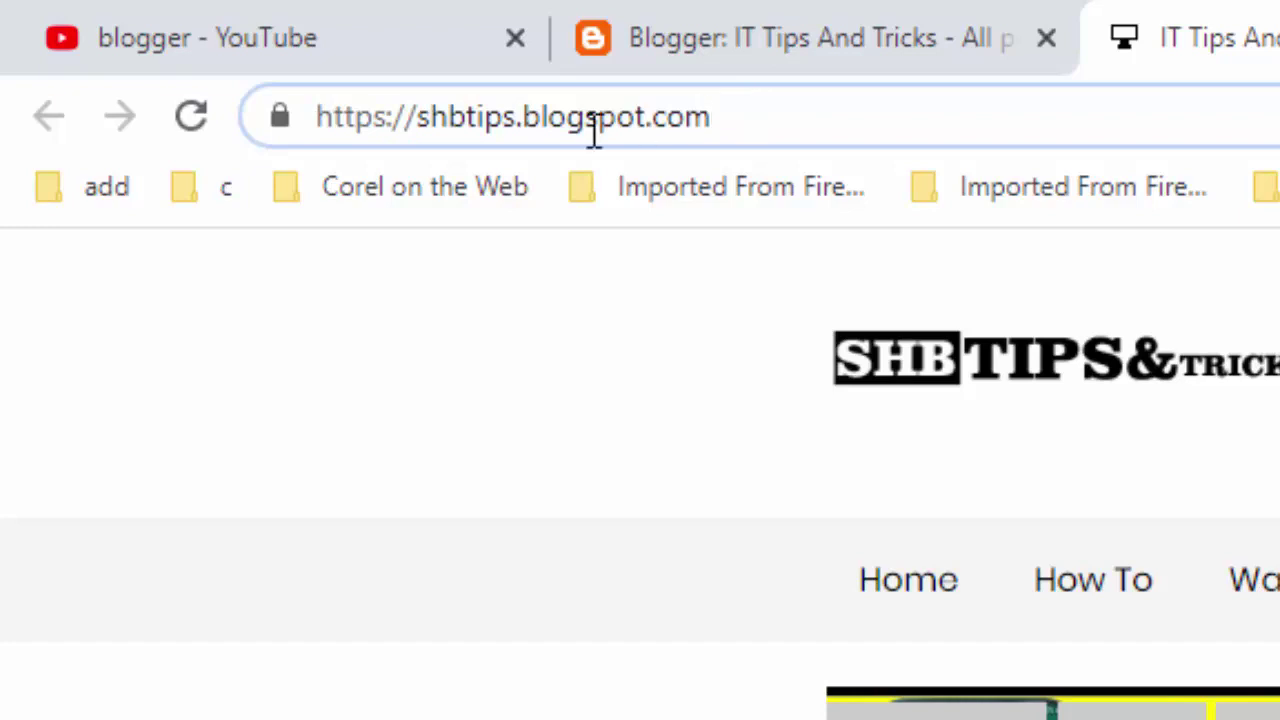
key(ctrl+a)
click(733, 118)
drag(524, 117, 648, 122)
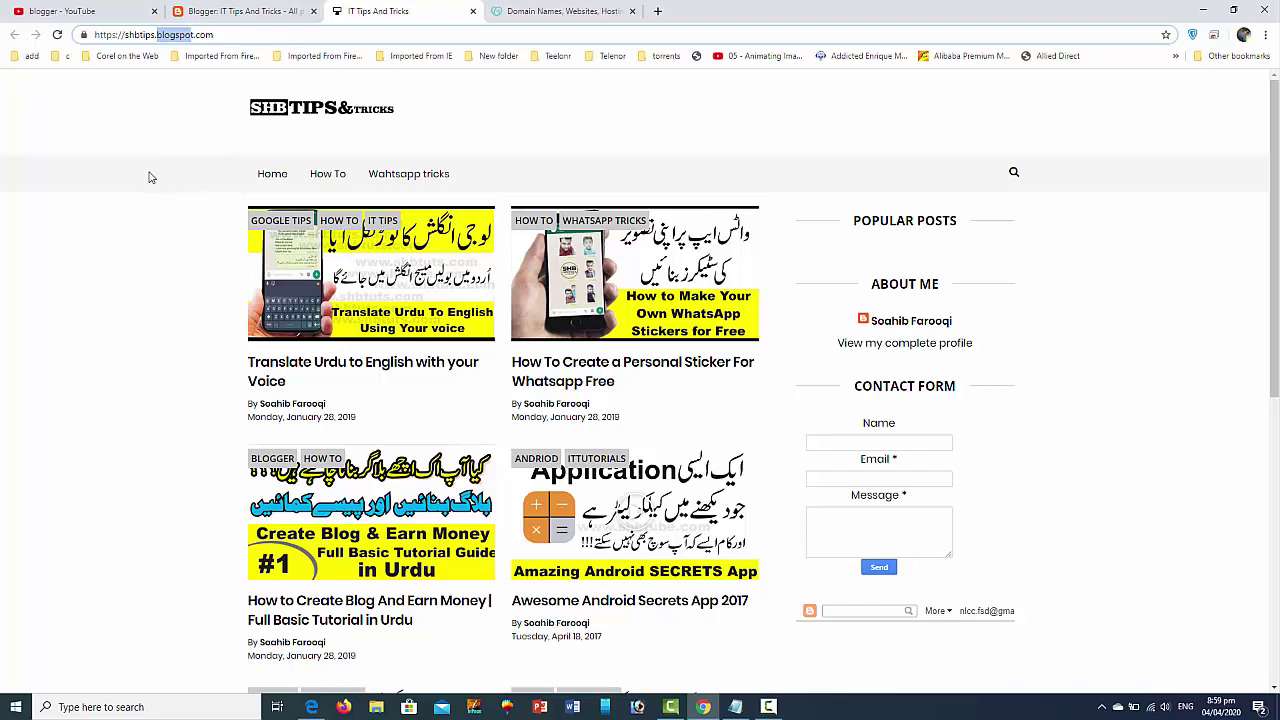
click(110, 11)
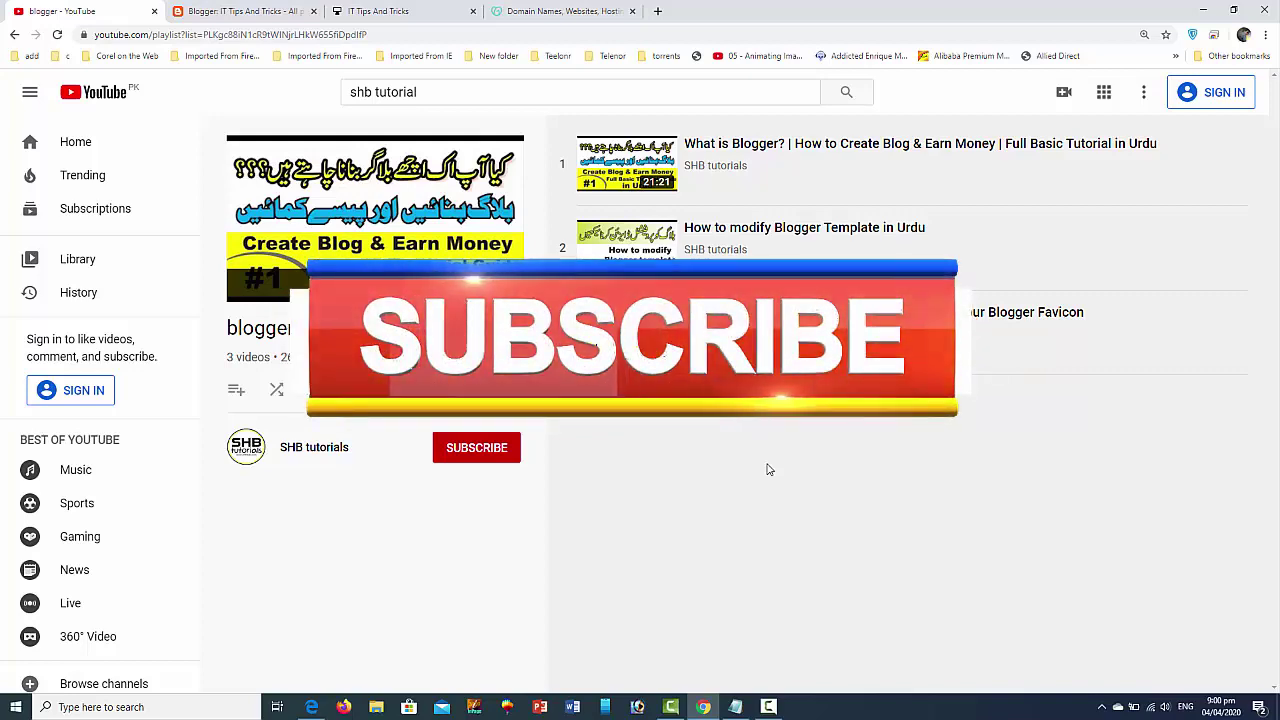
click(251, 10)
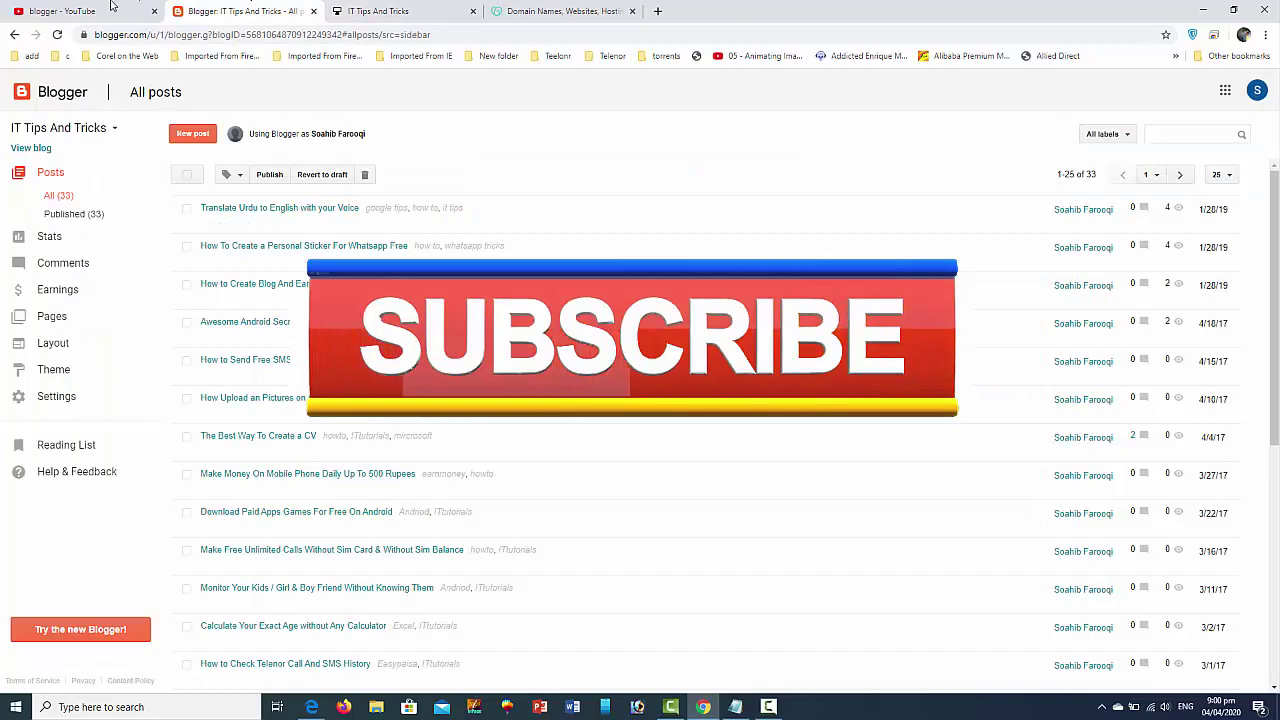
click(62, 11)
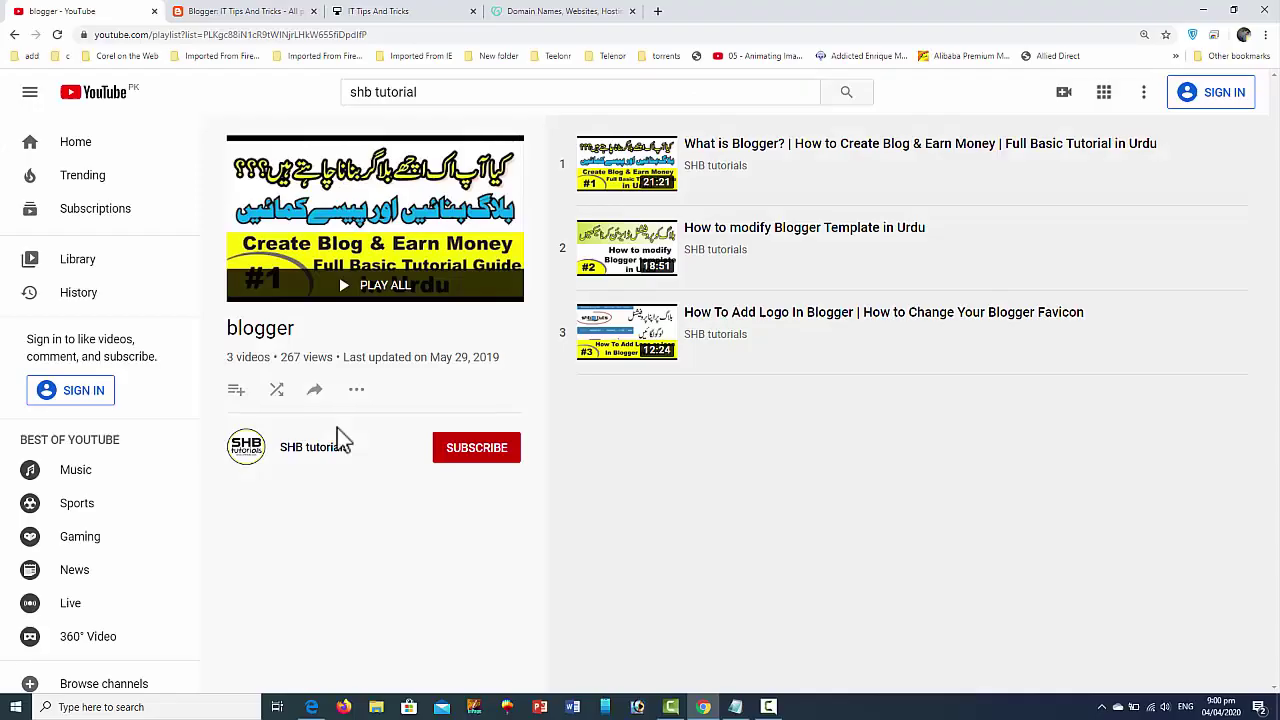
Open the IT Tips And Tricks blog's basic settings in Blogger and examine the blog address under Publishing.
click(294, 11)
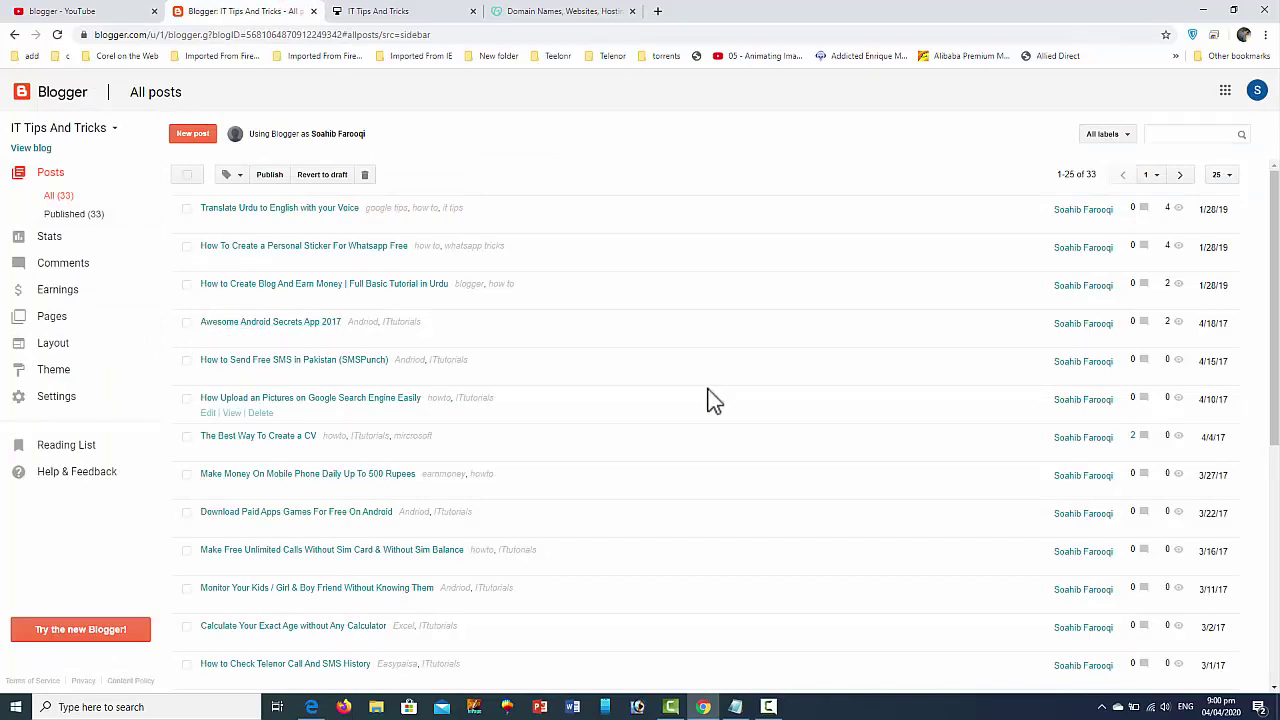
click(68, 398)
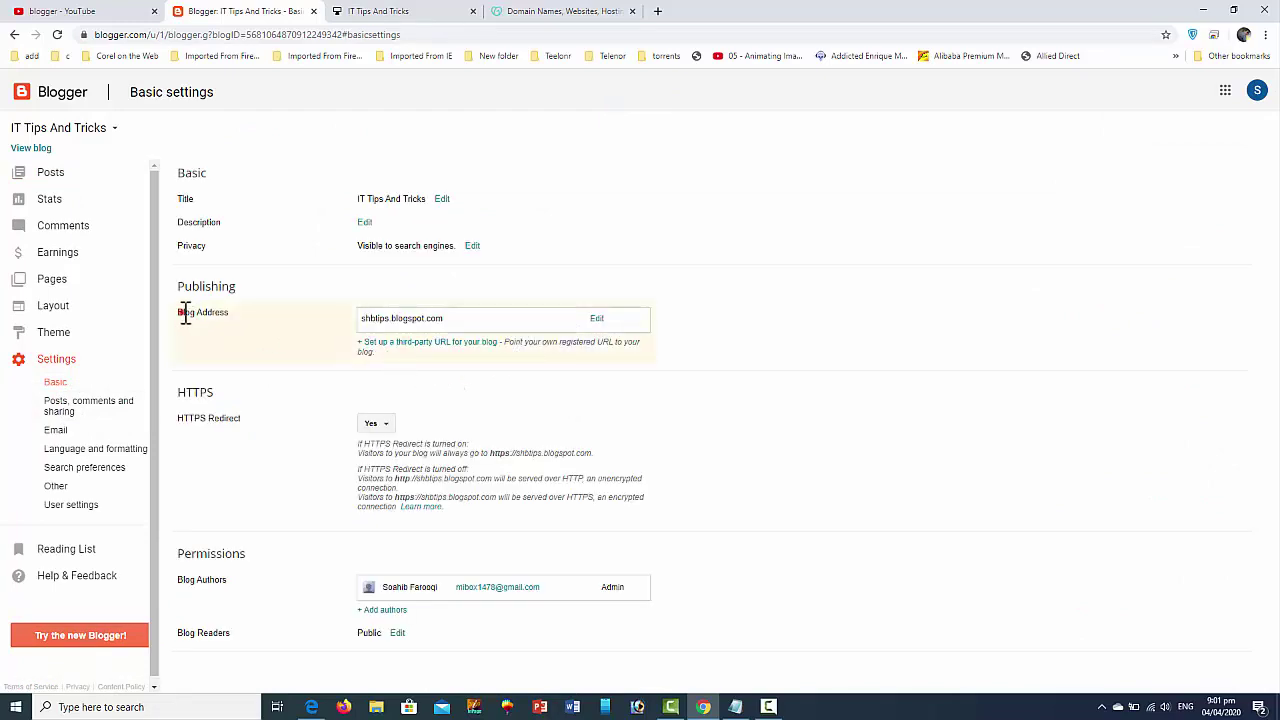
drag(181, 312, 215, 313)
click(345, 11)
click(205, 12)
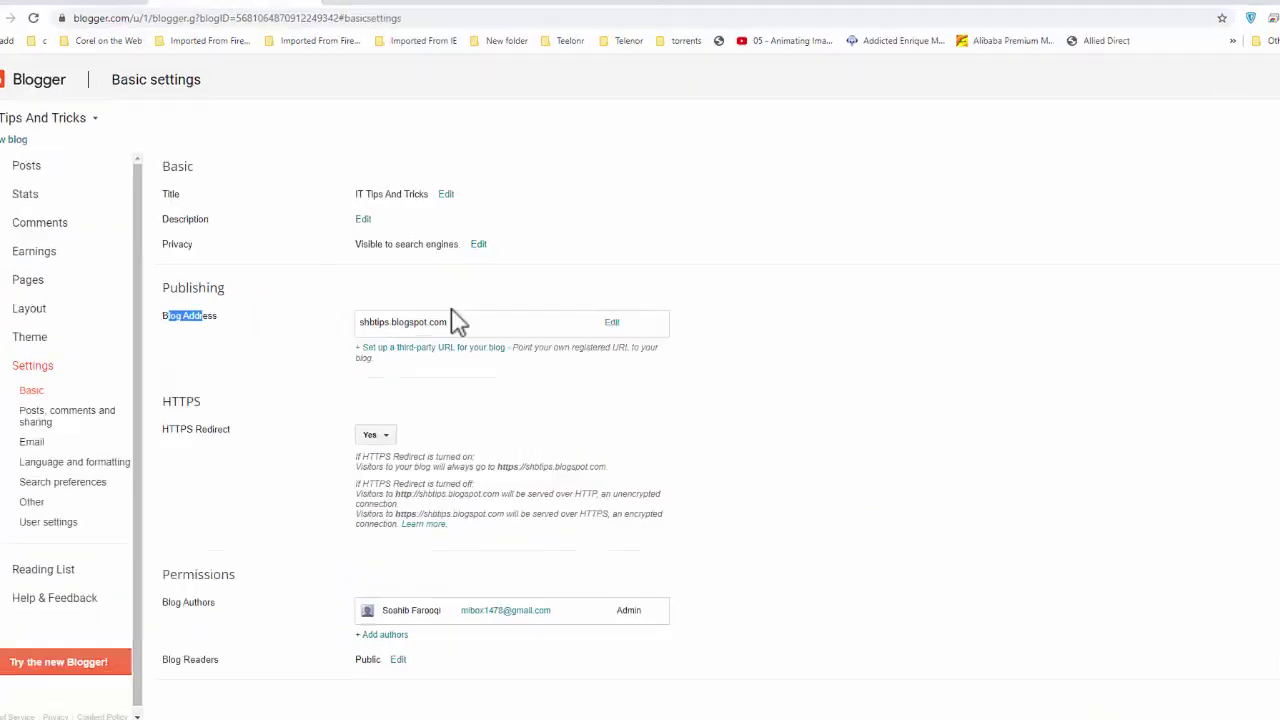
drag(449, 321, 370, 322)
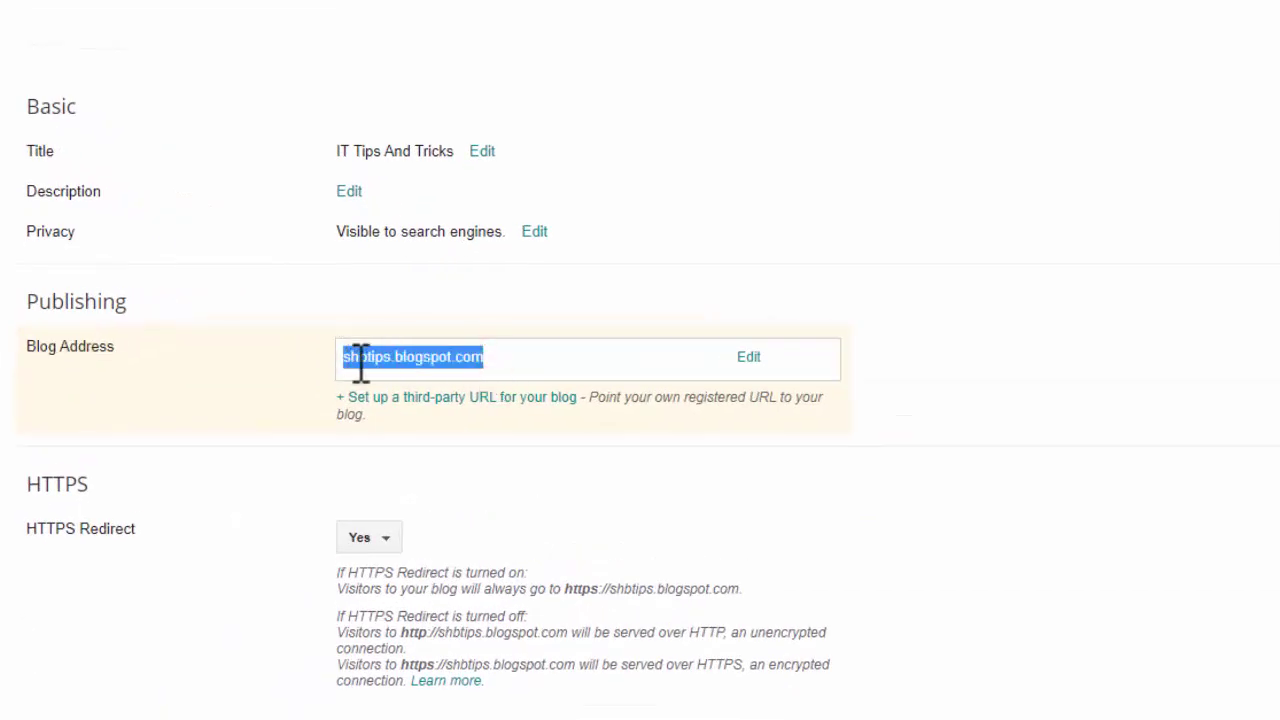
click(521, 358)
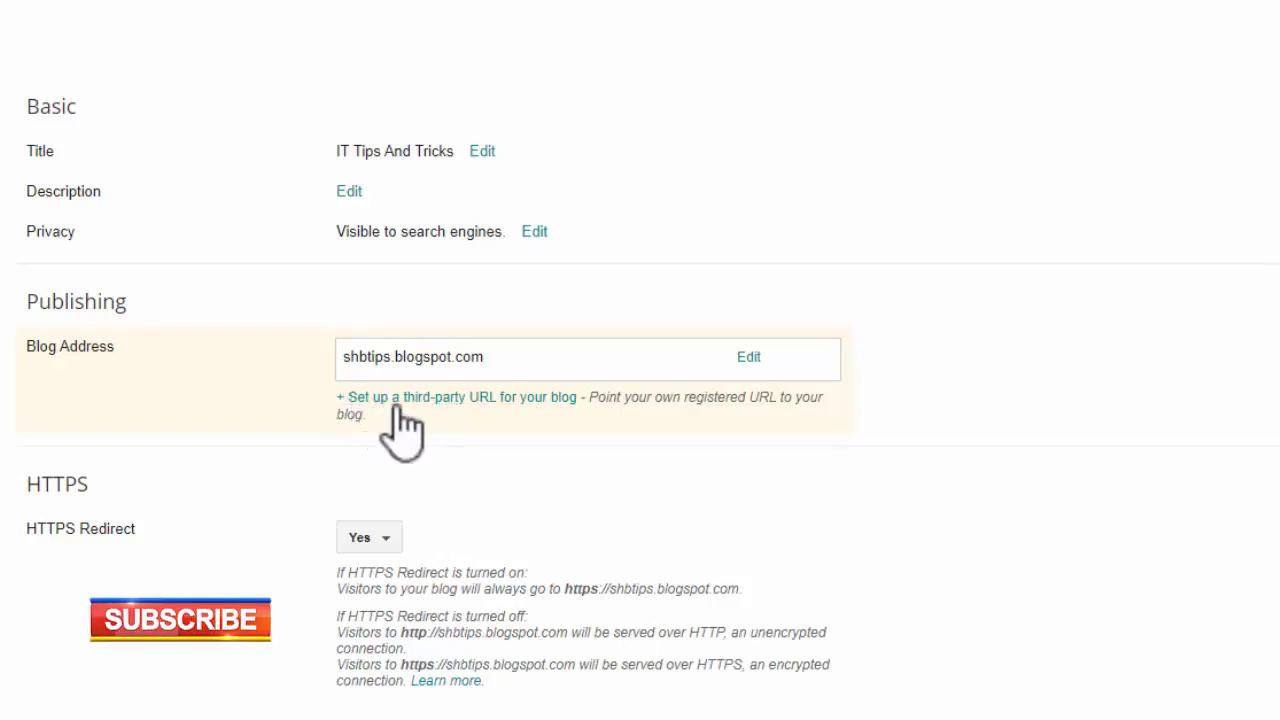
Start setting up a third-party URL for the blog, opening the empty blog domain entry.
click(557, 398)
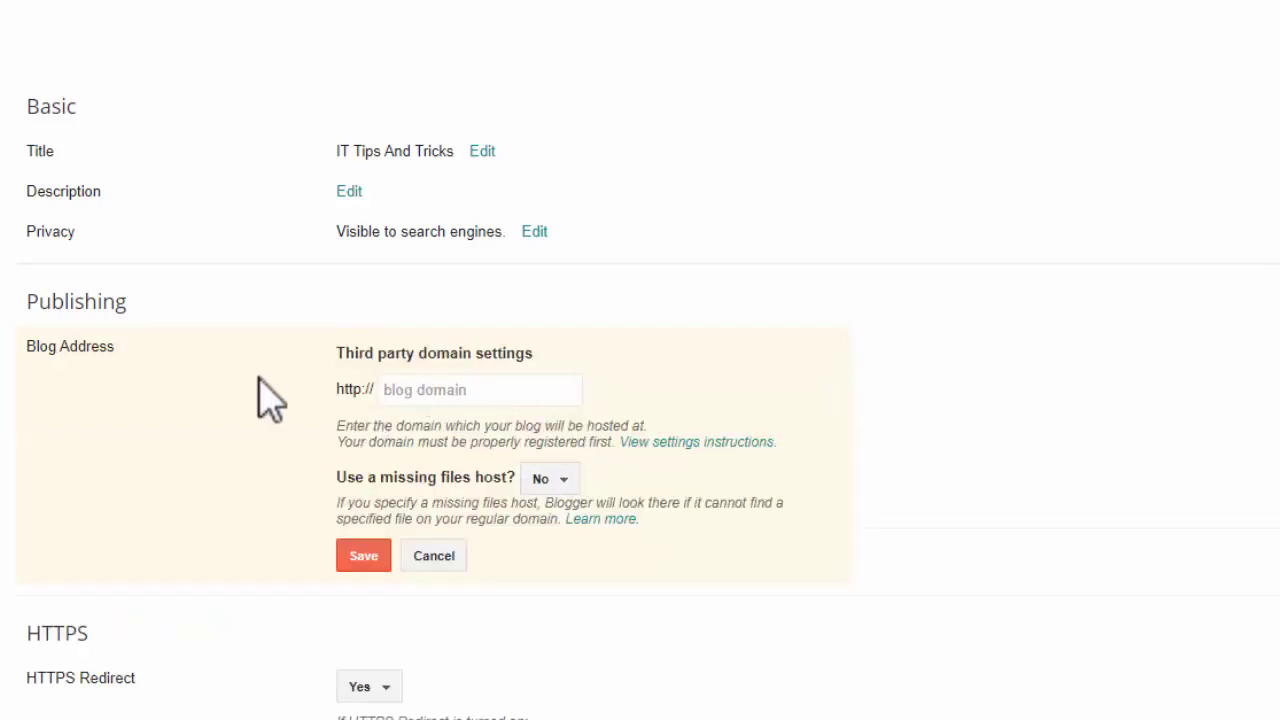
click(394, 388)
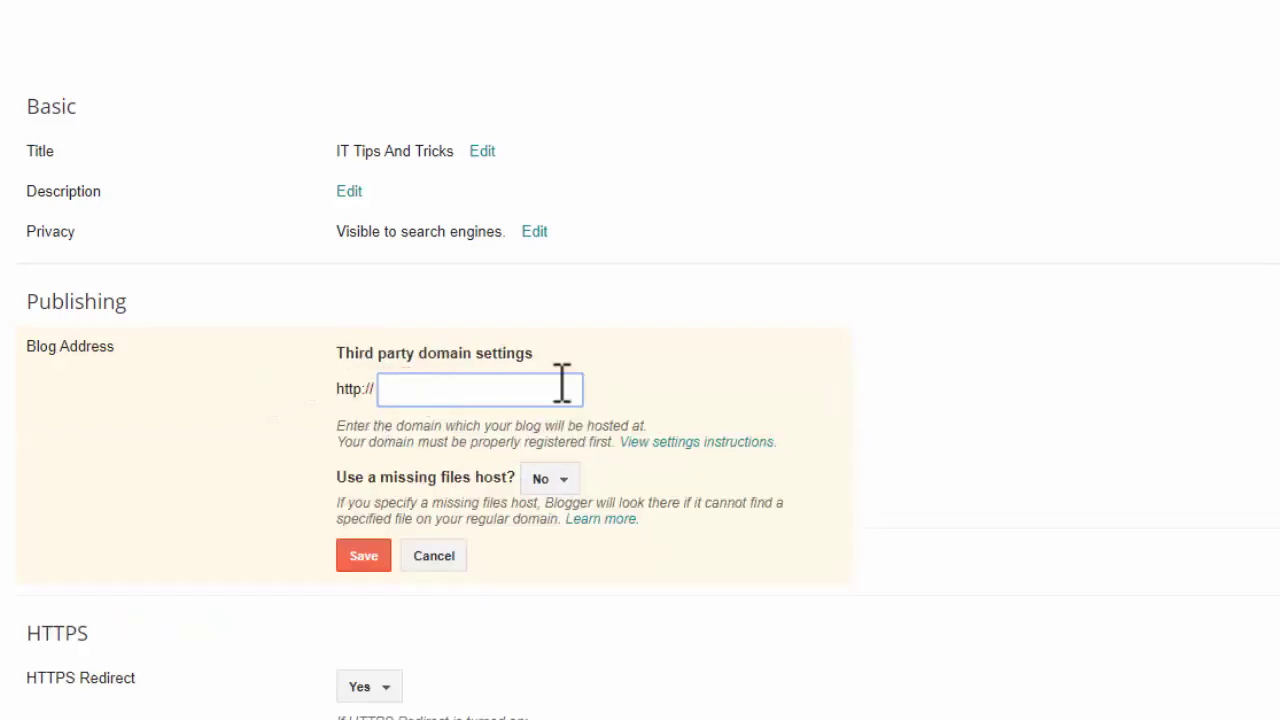
click(689, 381)
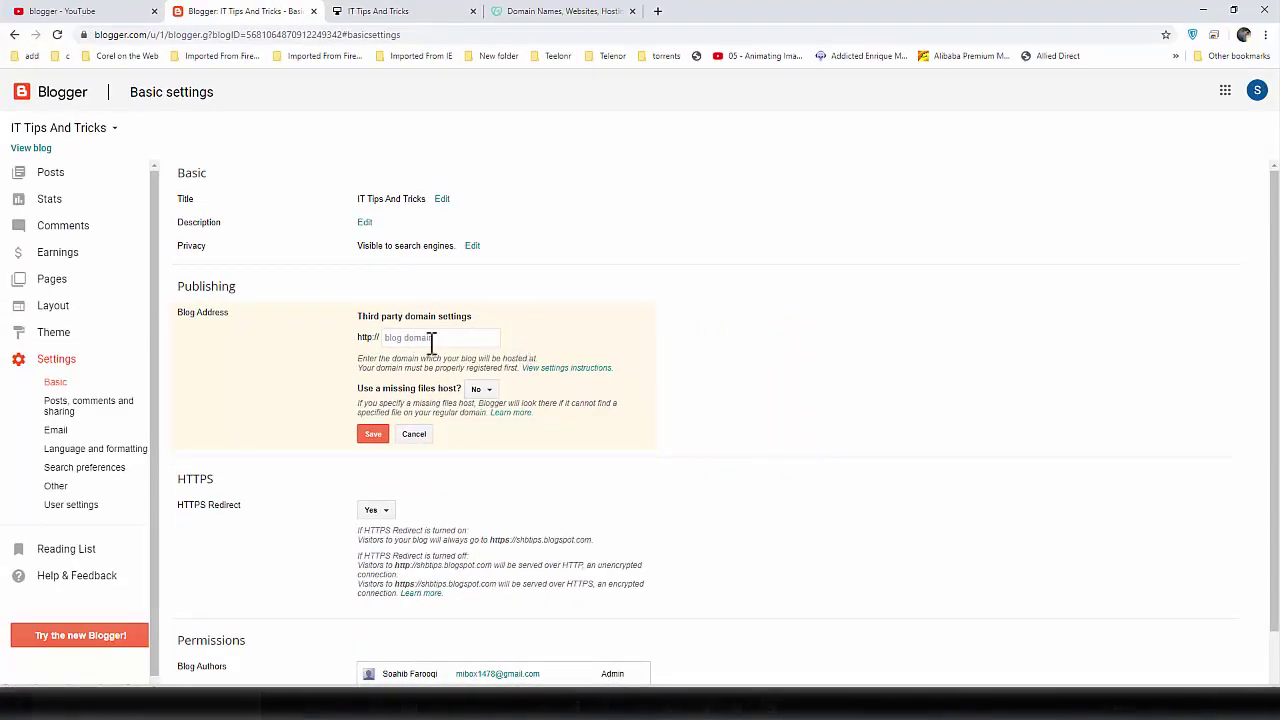
Switch to the GoDaddy site and open the account's list of managed domains.
click(528, 12)
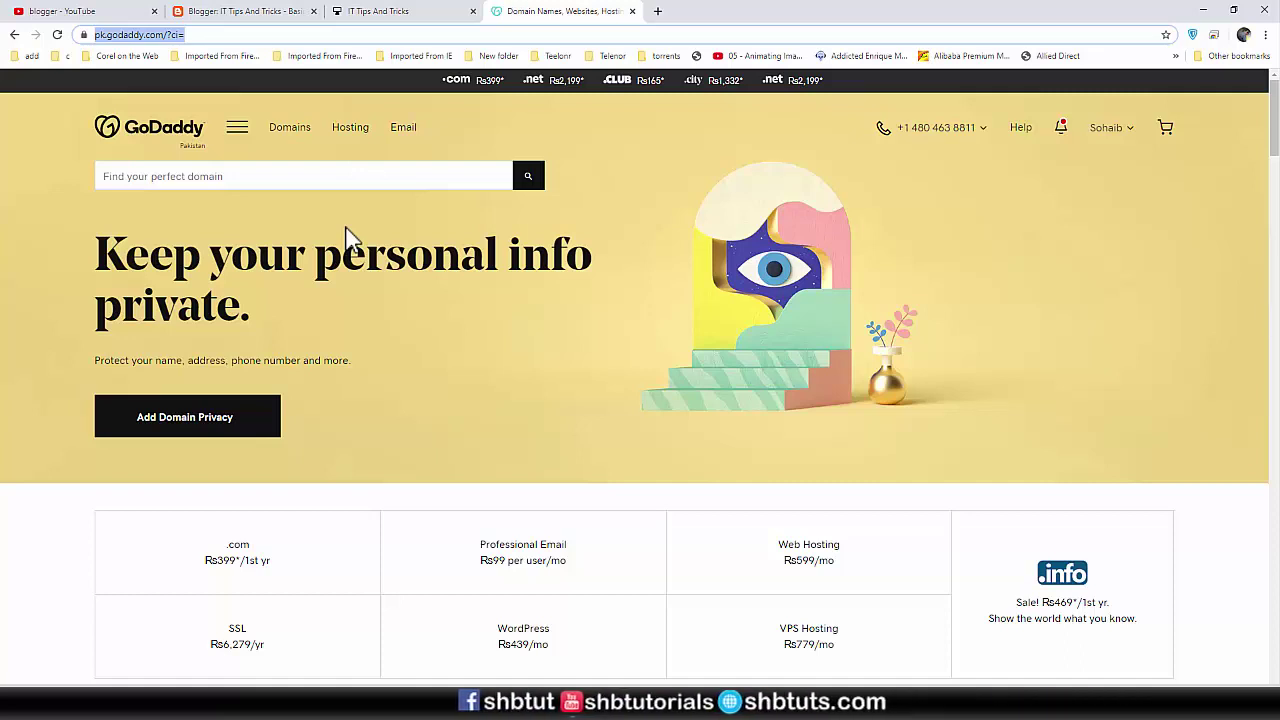
scroll(346, 368, down, 1)
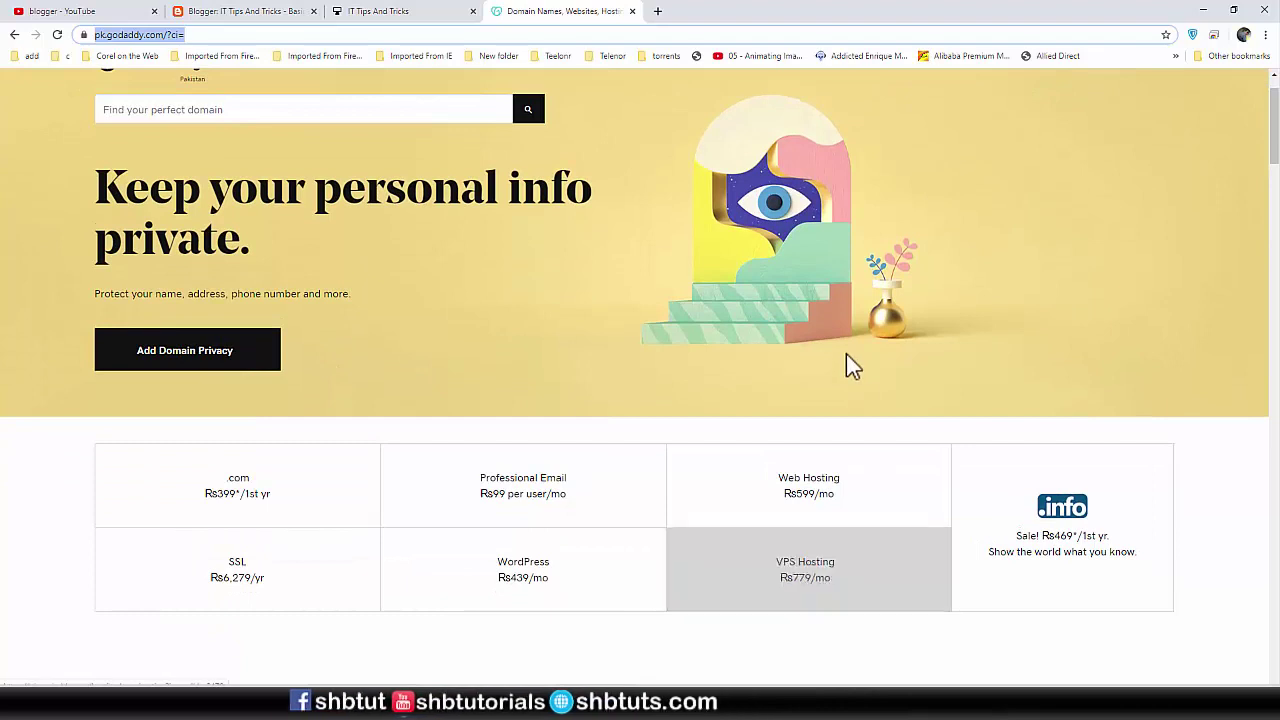
scroll(849, 366, up, 1)
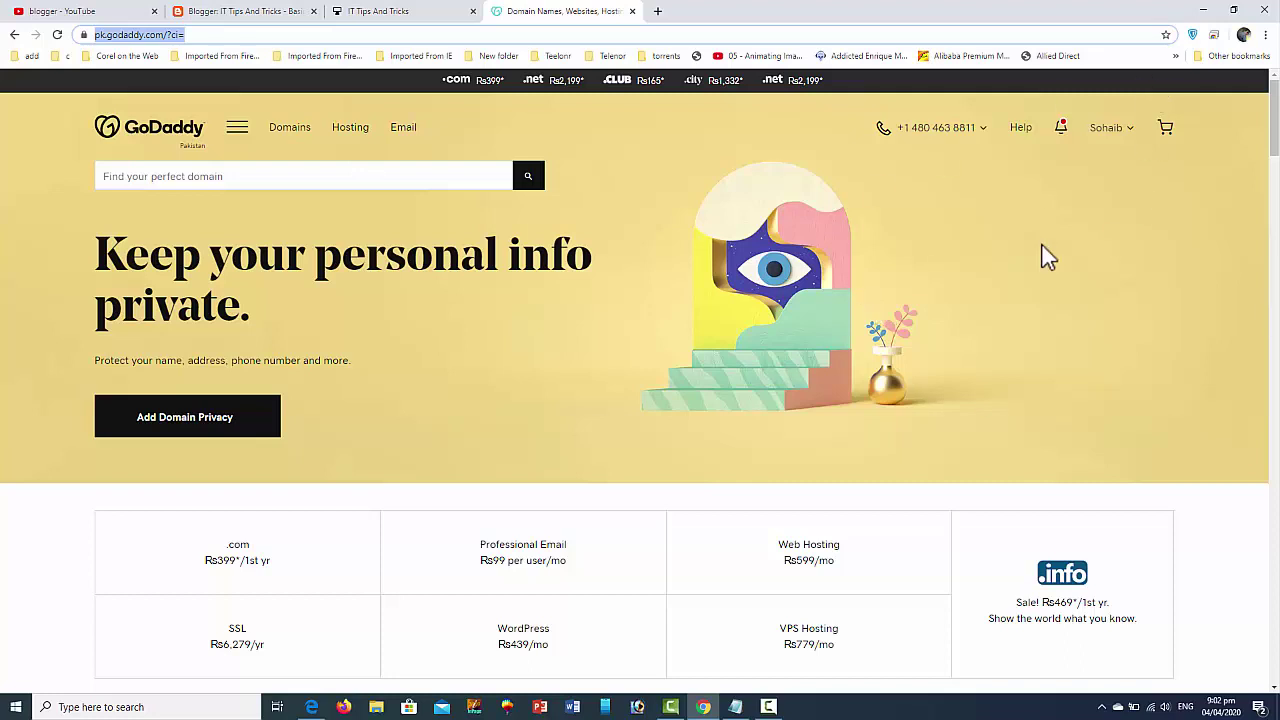
click(1128, 130)
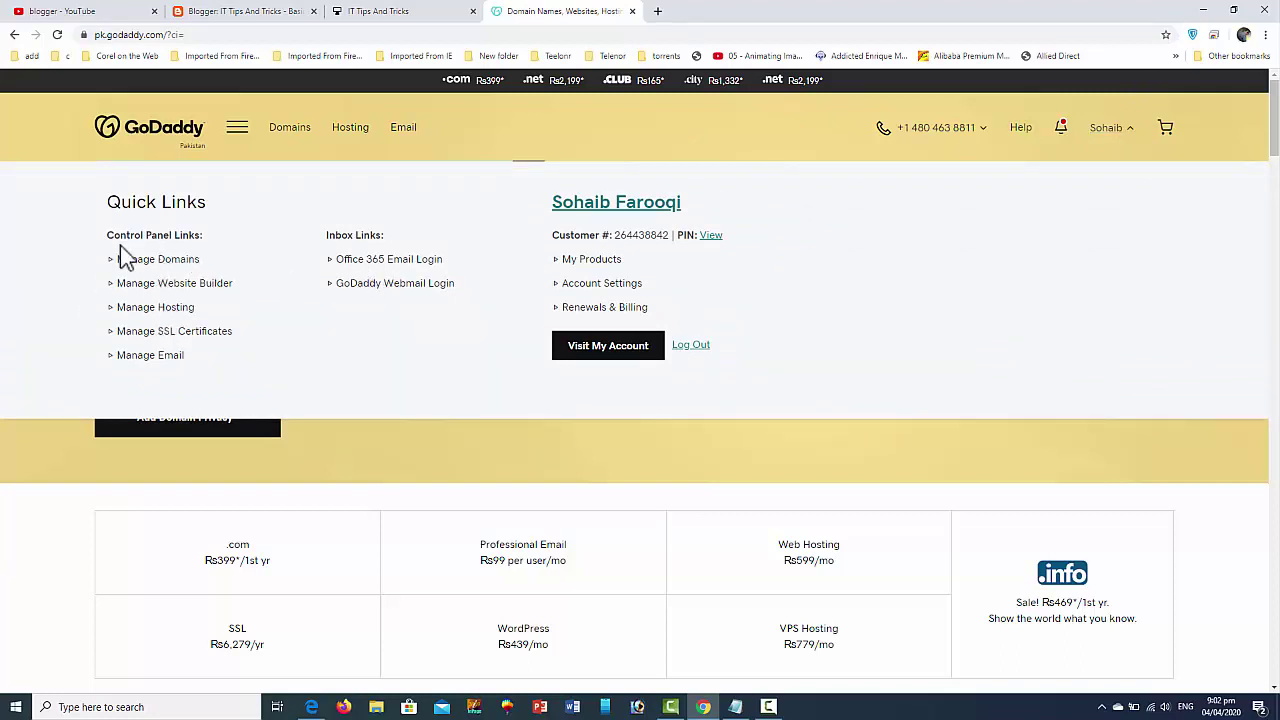
click(172, 262)
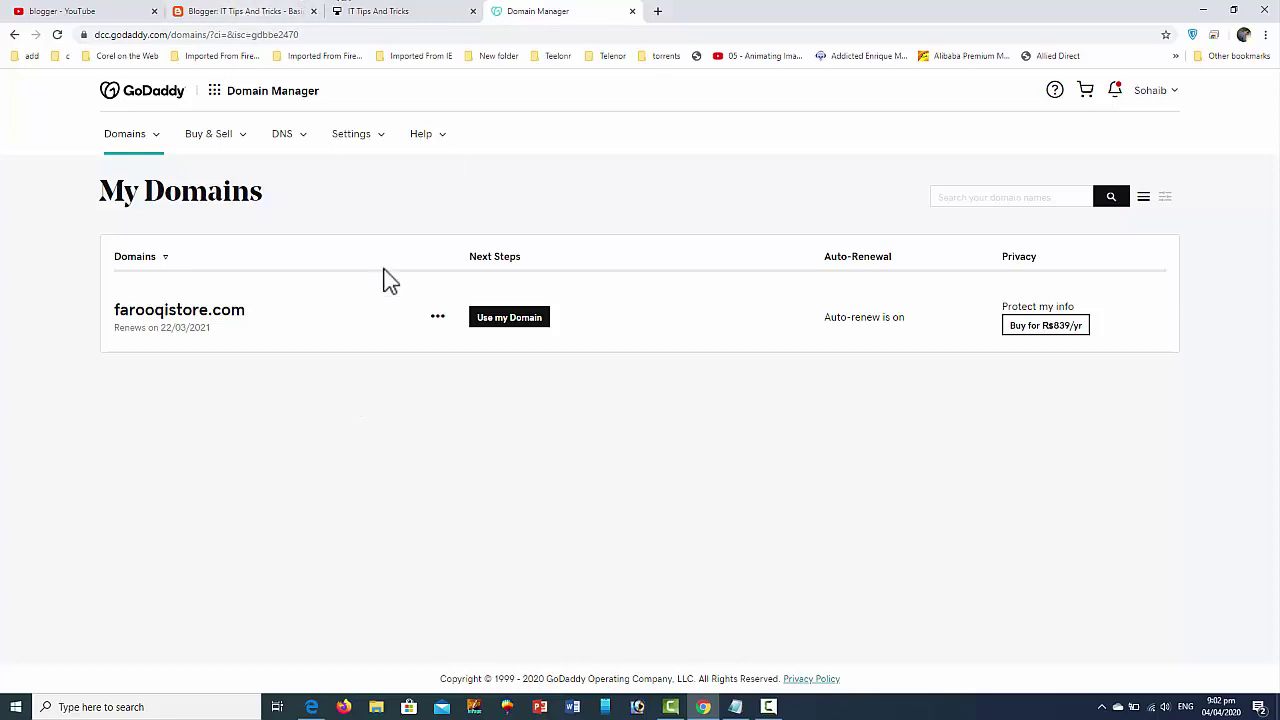
click(262, 11)
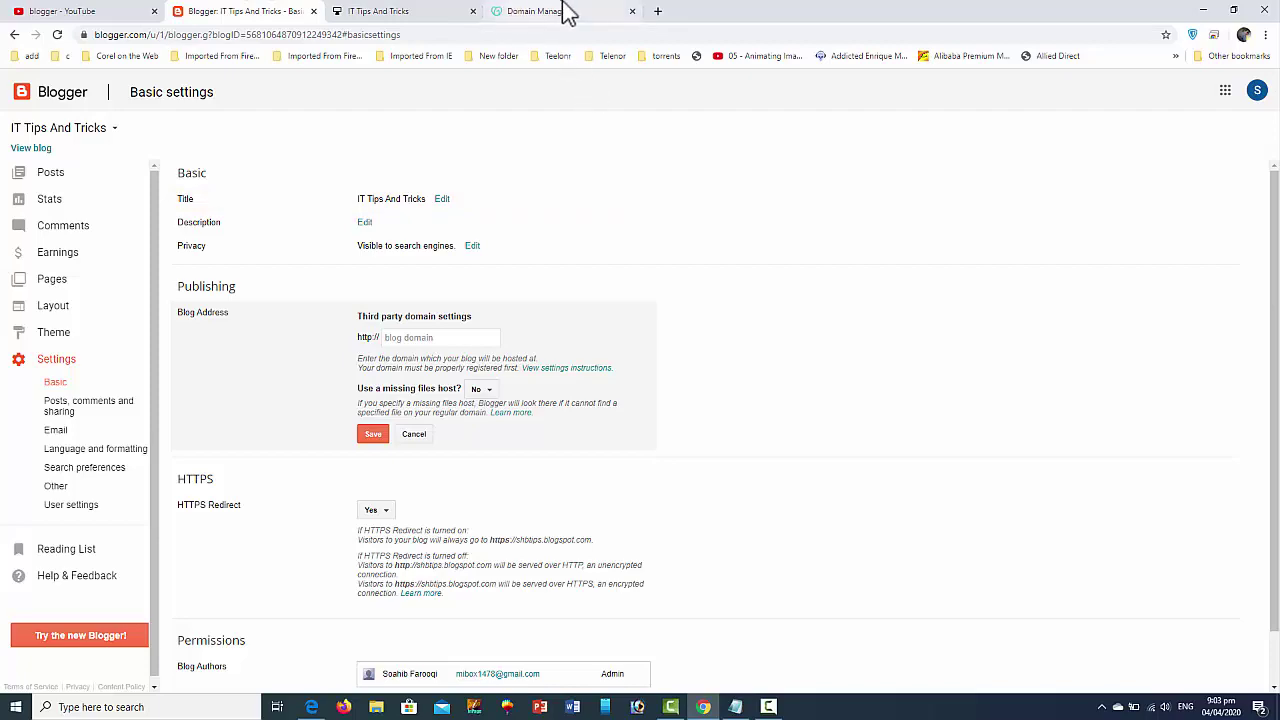
click(430, 12)
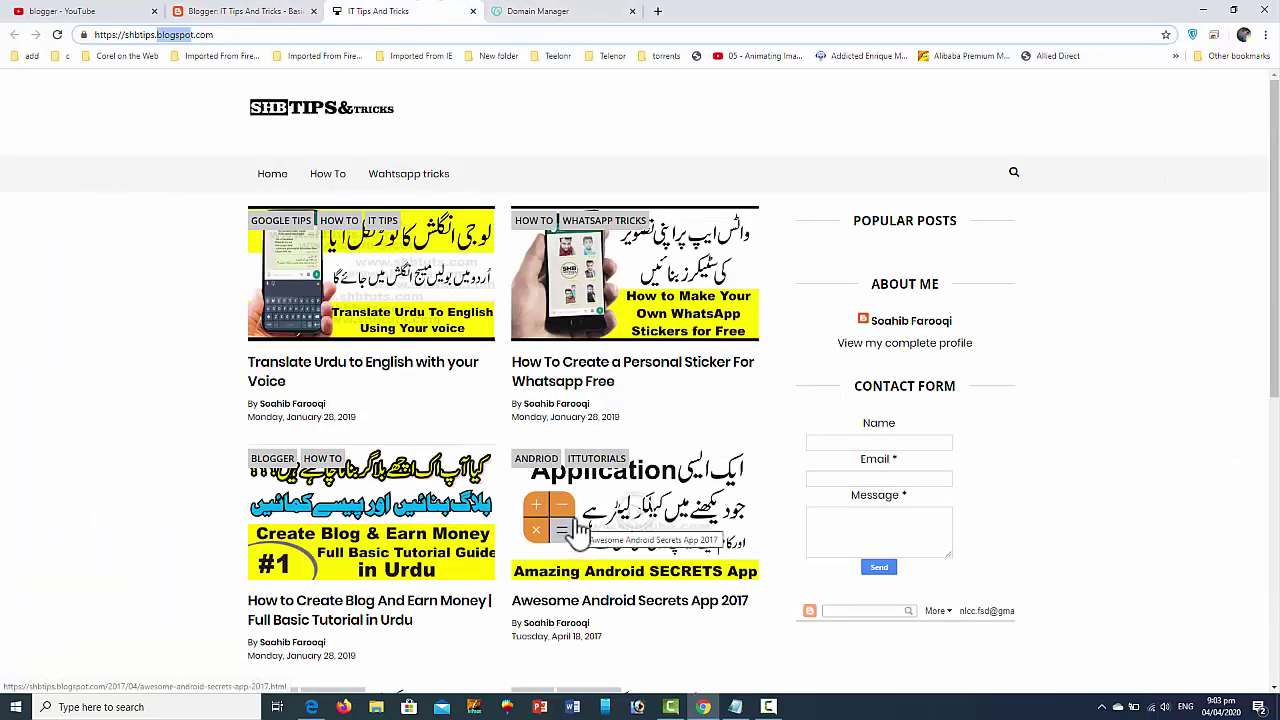
click(587, 12)
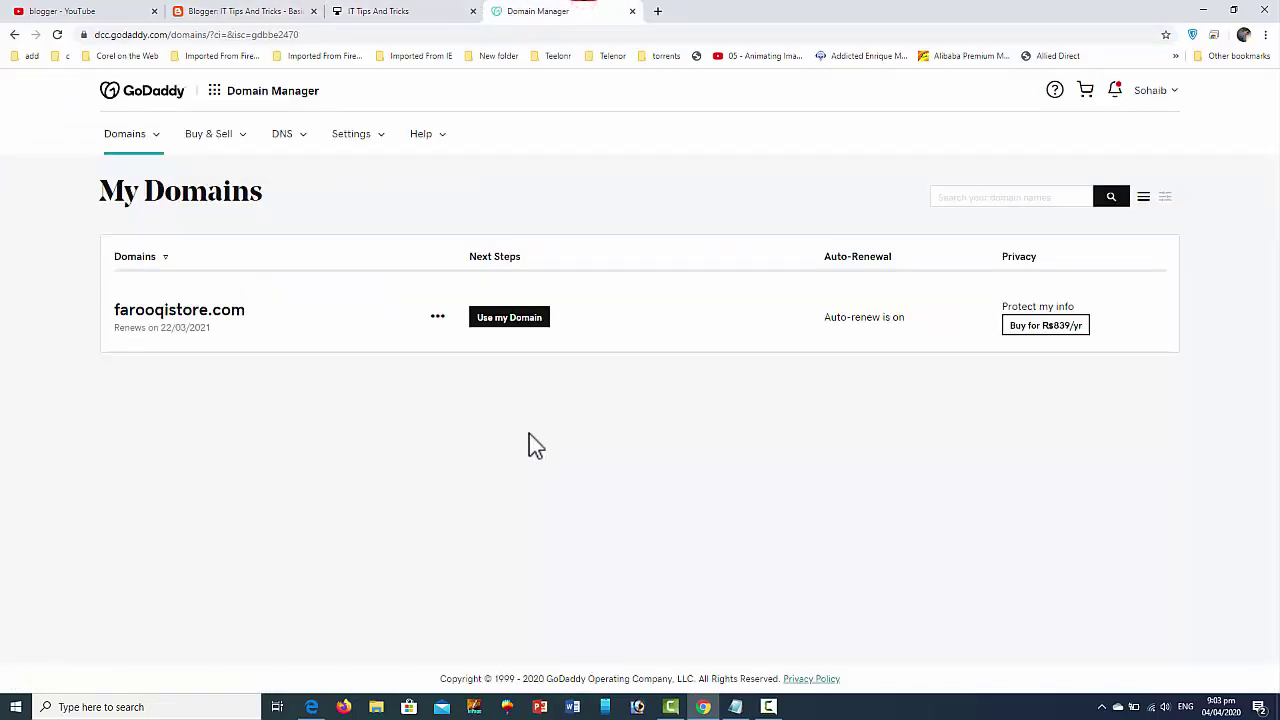
Open DNS management for farooqistore.com and look over its existing records.
click(438, 317)
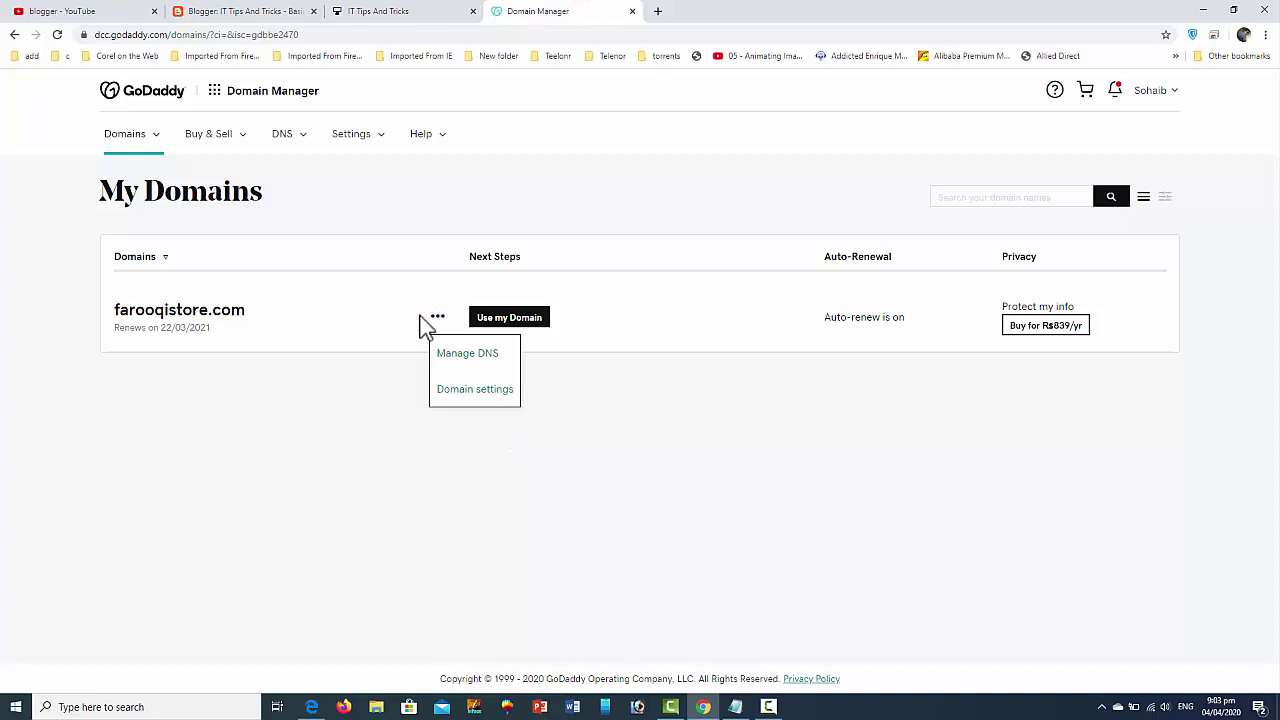
click(484, 360)
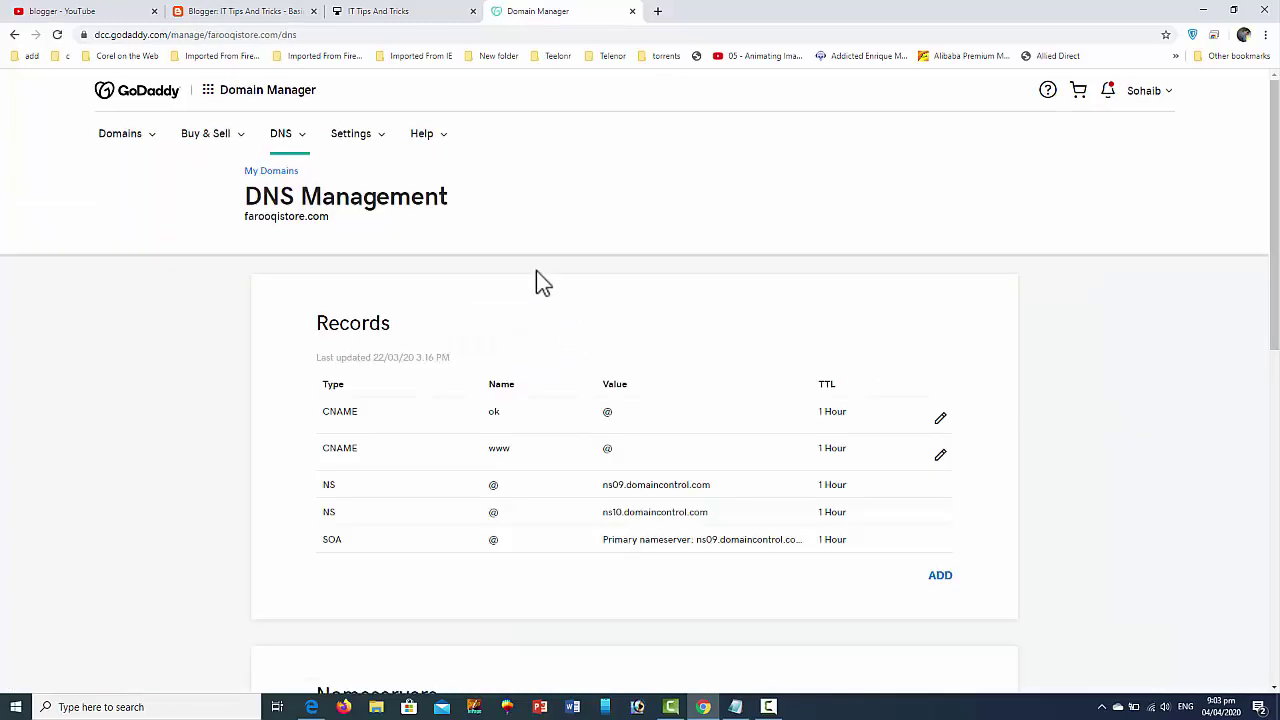
scroll(337, 343, down, 1)
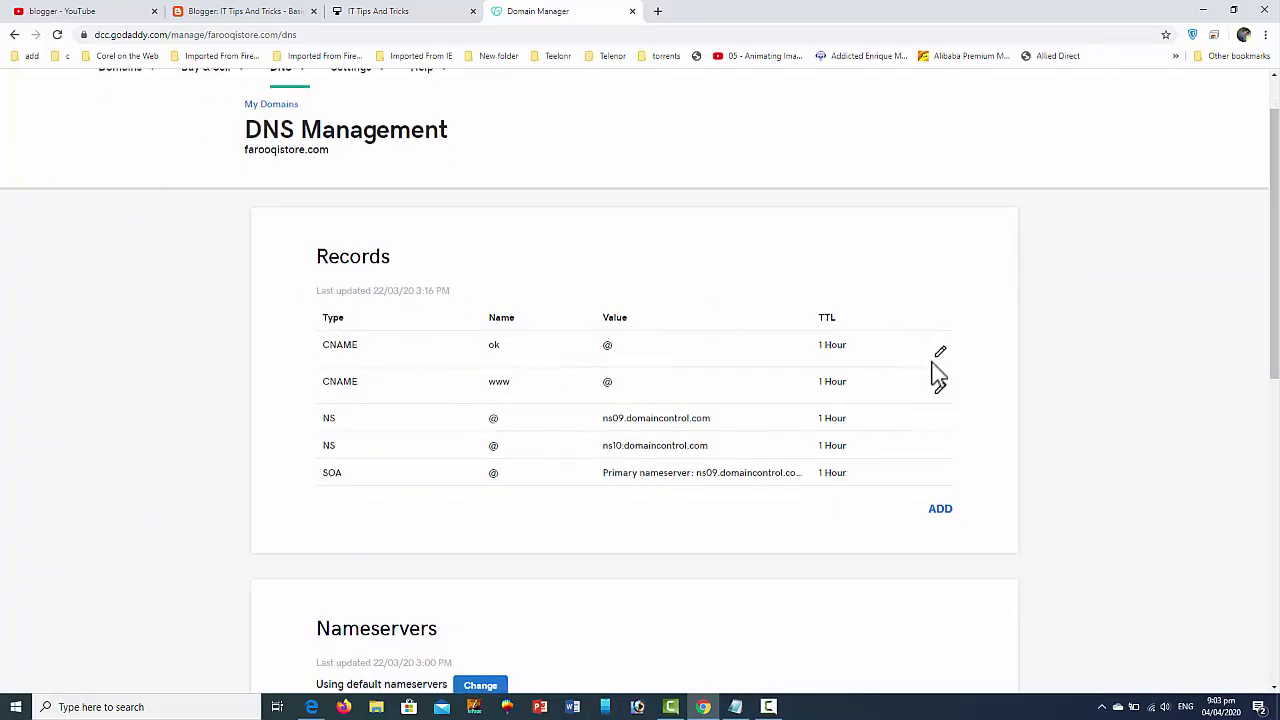
scroll(889, 386, up, 1)
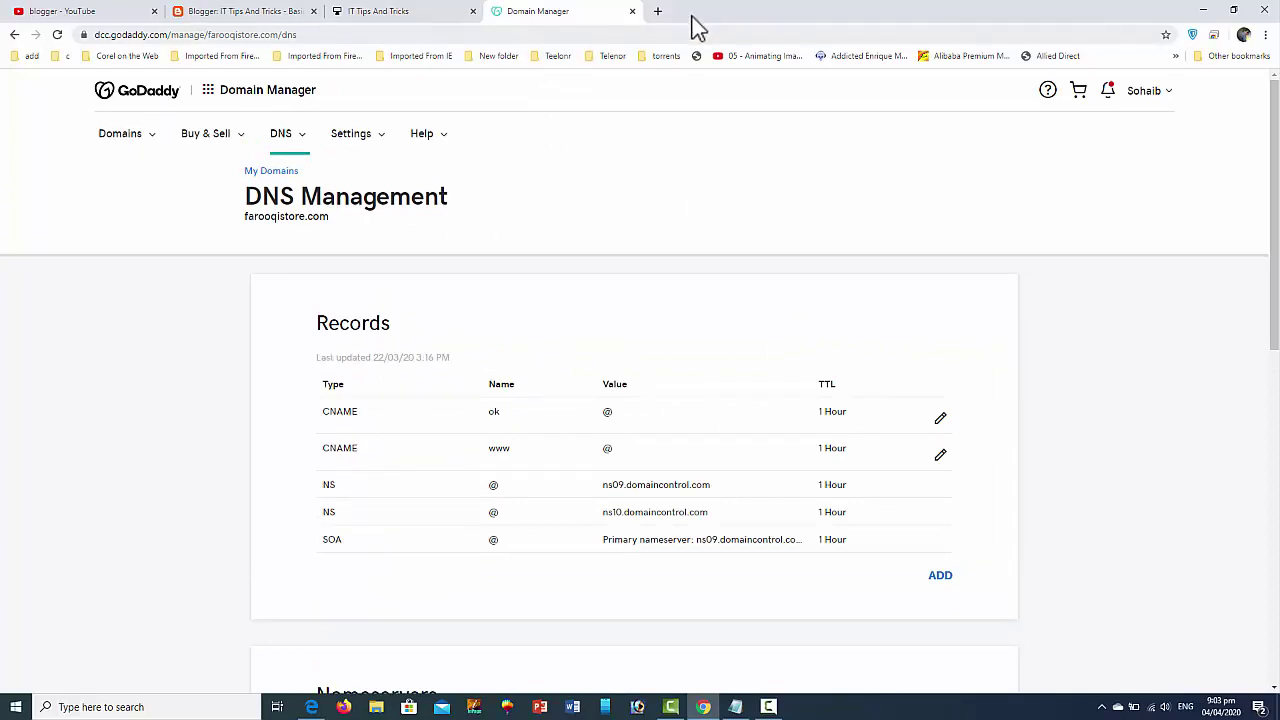
Split the Blogger settings page into its own window and arrange it side by side with the GoDaddy DNS window, both nearly full height.
drag(680, 20, 823, 63)
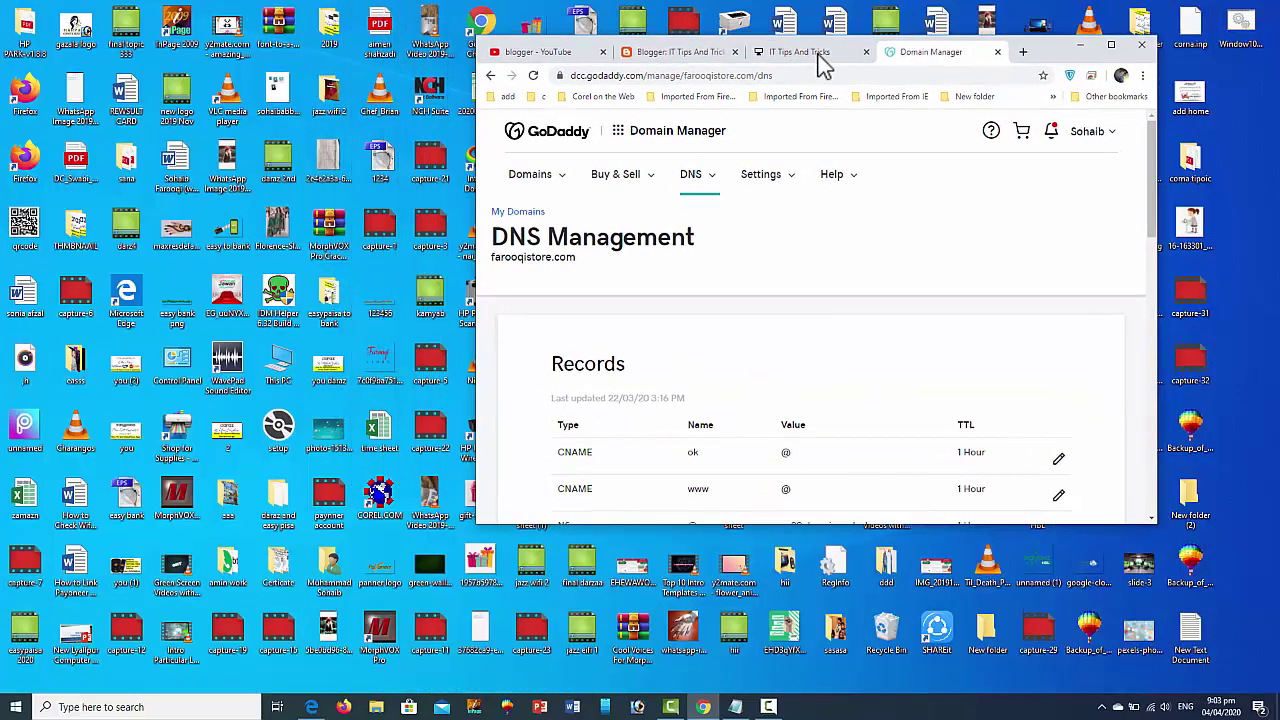
drag(1063, 527, 1063, 636)
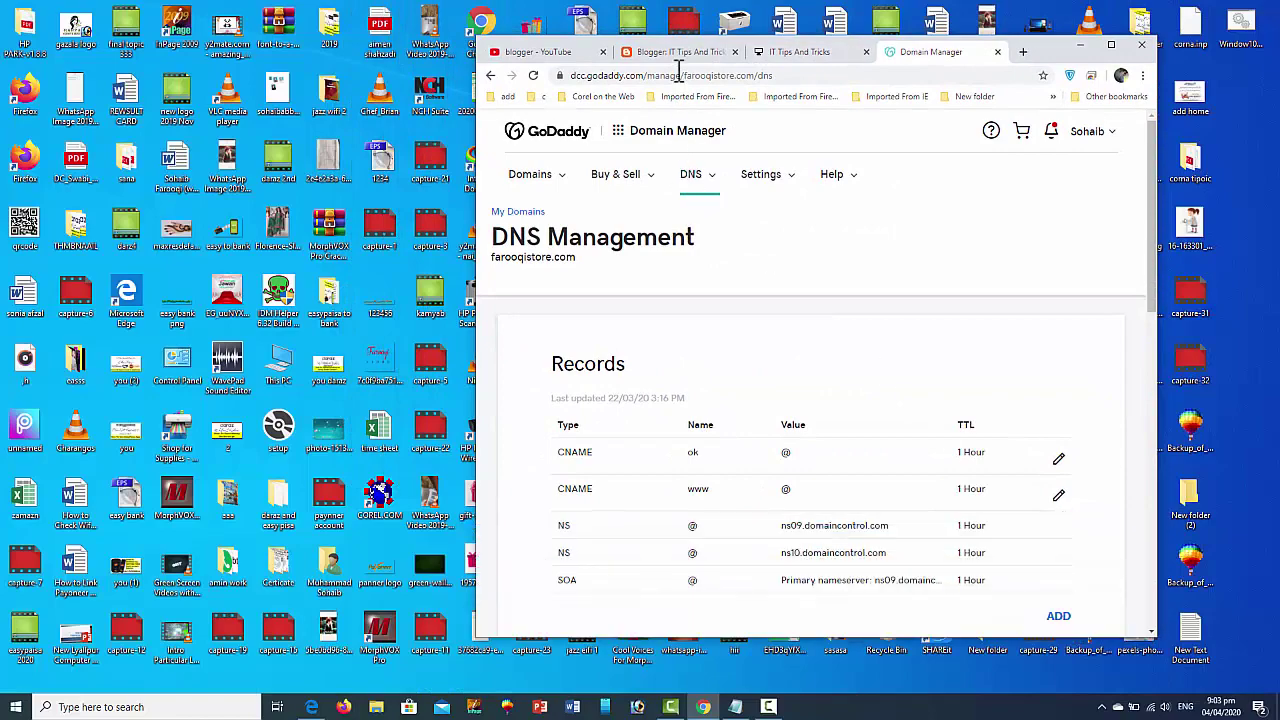
drag(680, 52, 90, 22)
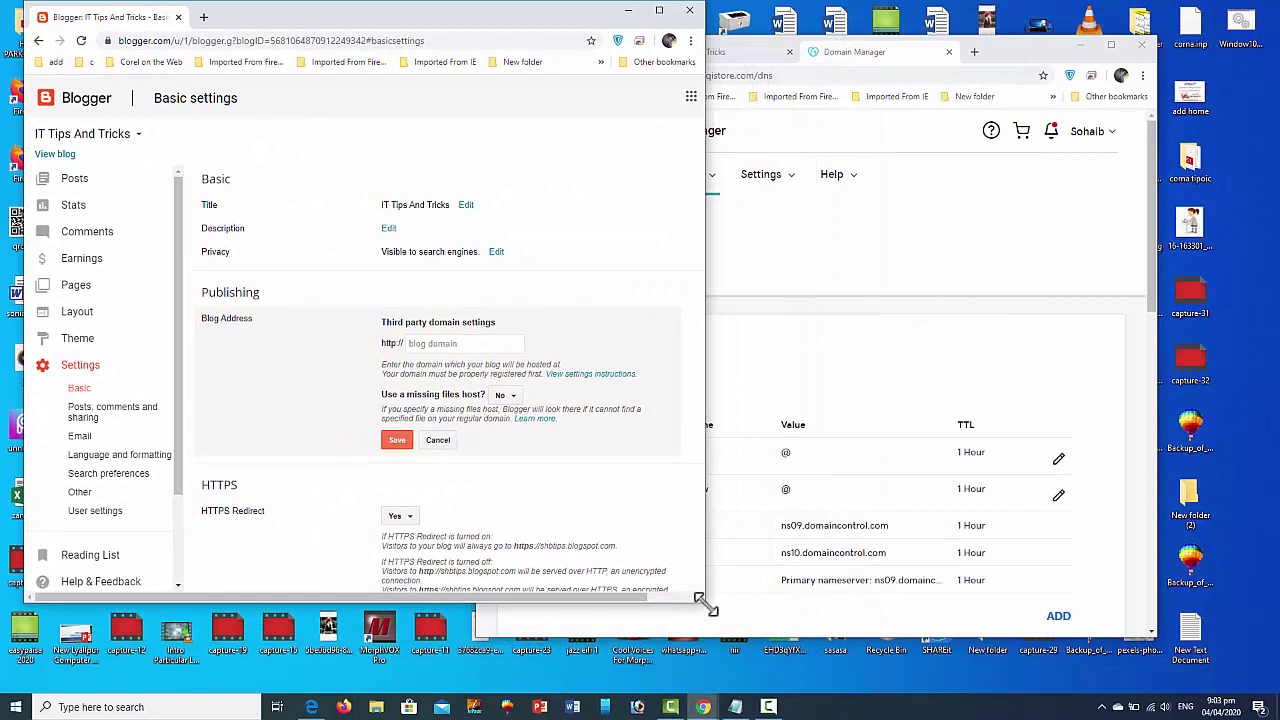
drag(708, 606, 595, 621)
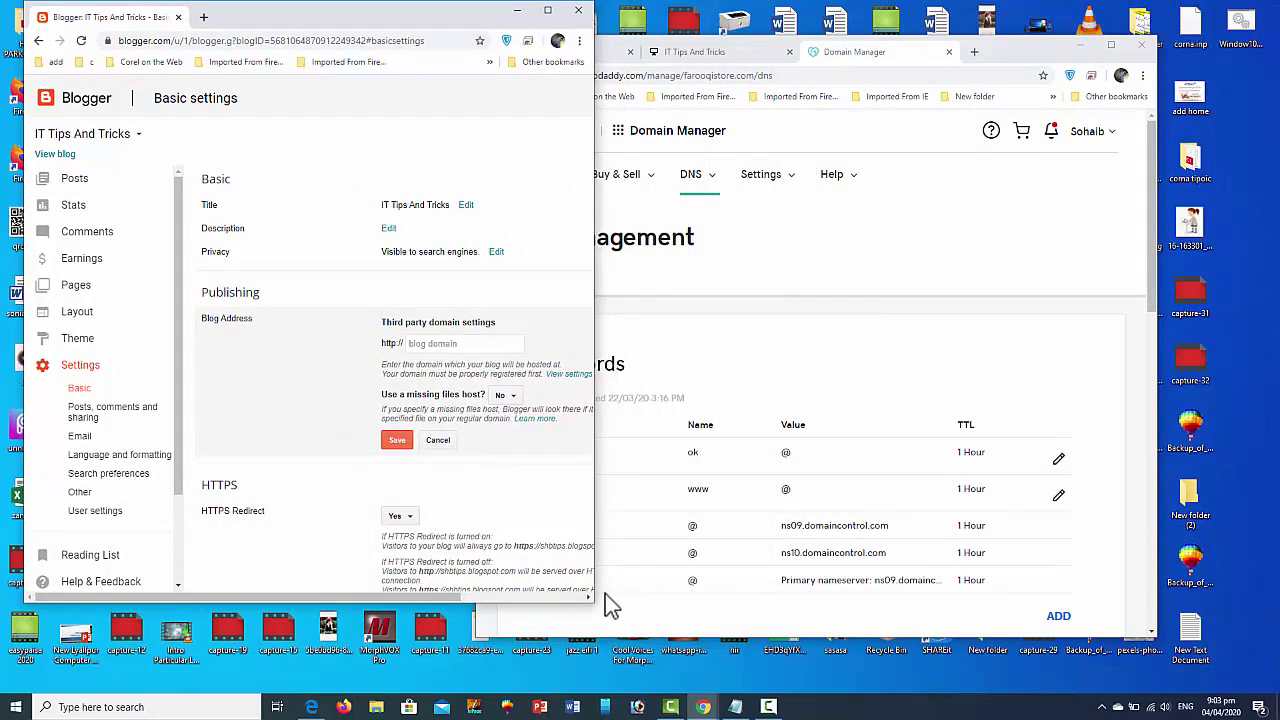
drag(1005, 50, 1127, 16)
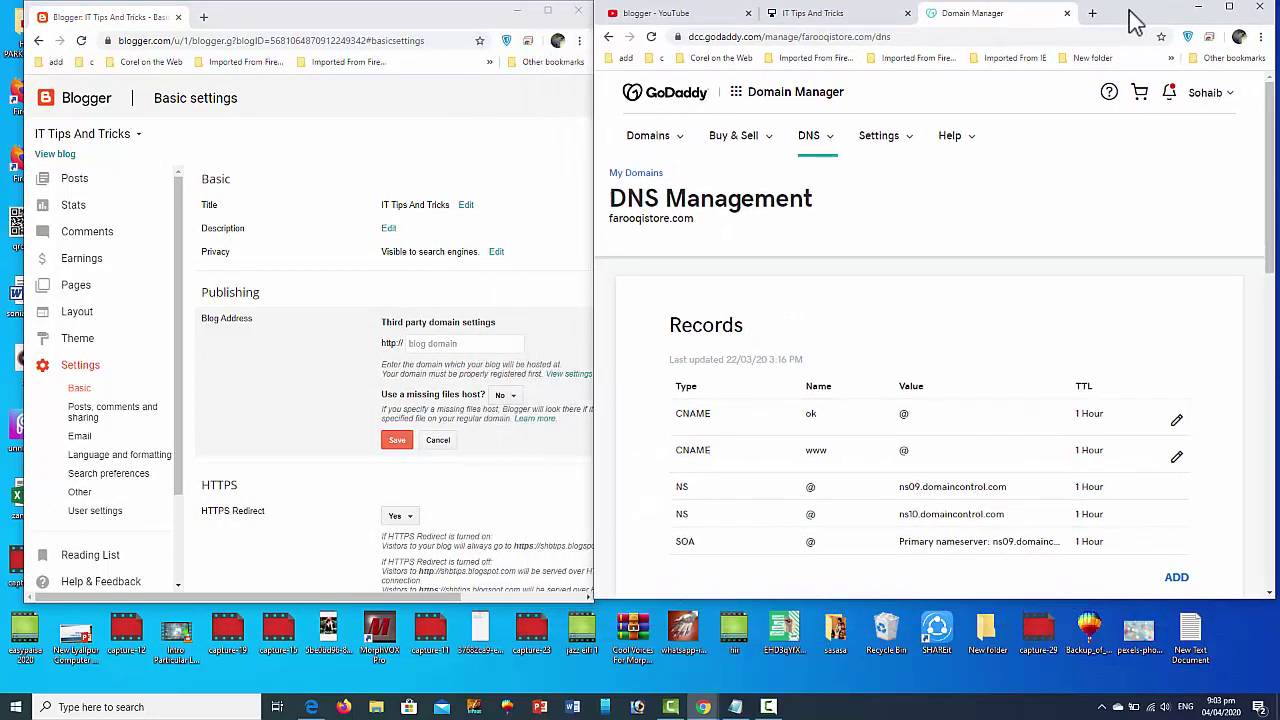
drag(866, 597, 877, 694)
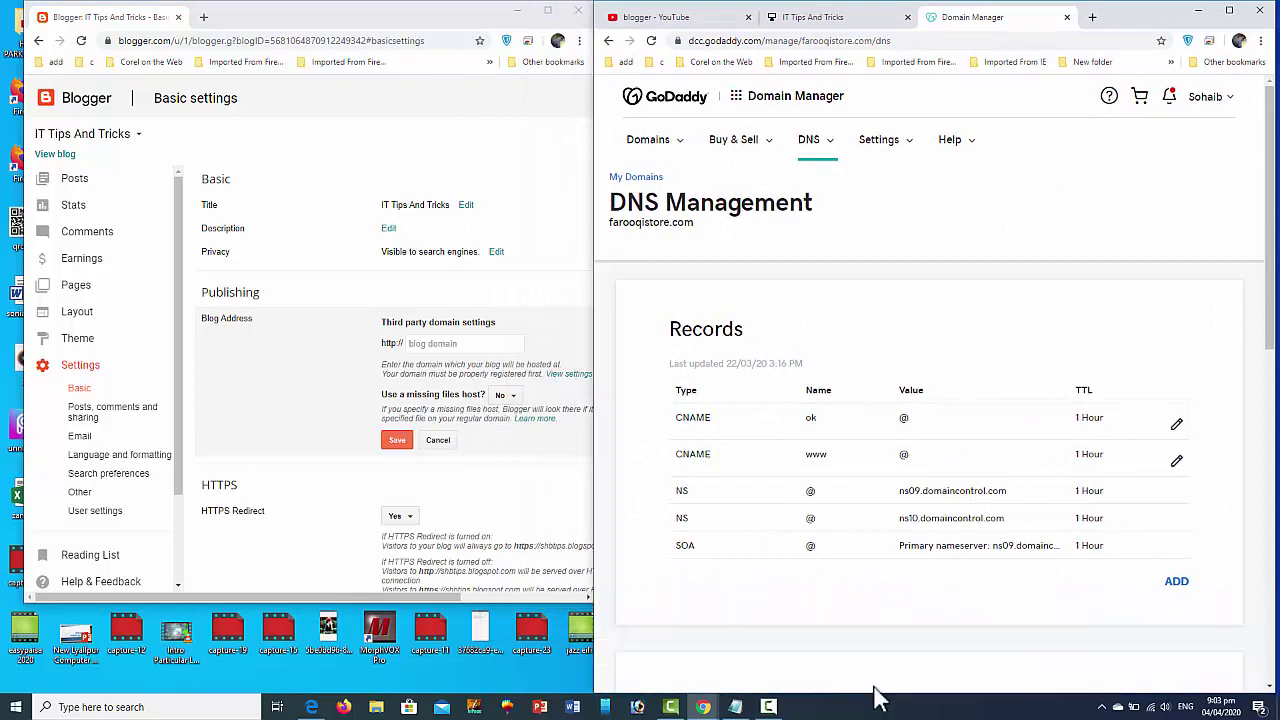
drag(518, 597, 527, 688)
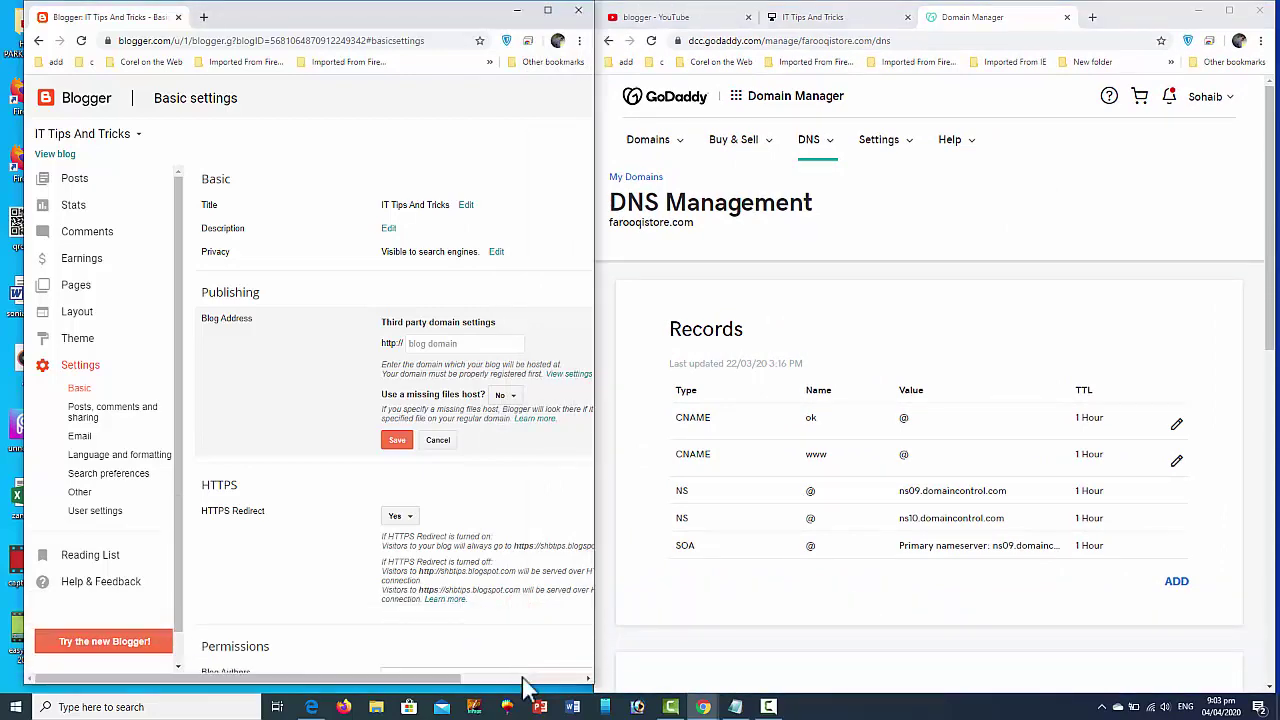
Reposition and widen the Blogger window up to the GoDaddy window's edge so the full third-party domain settings are visible.
drag(297, 18, 257, 26)
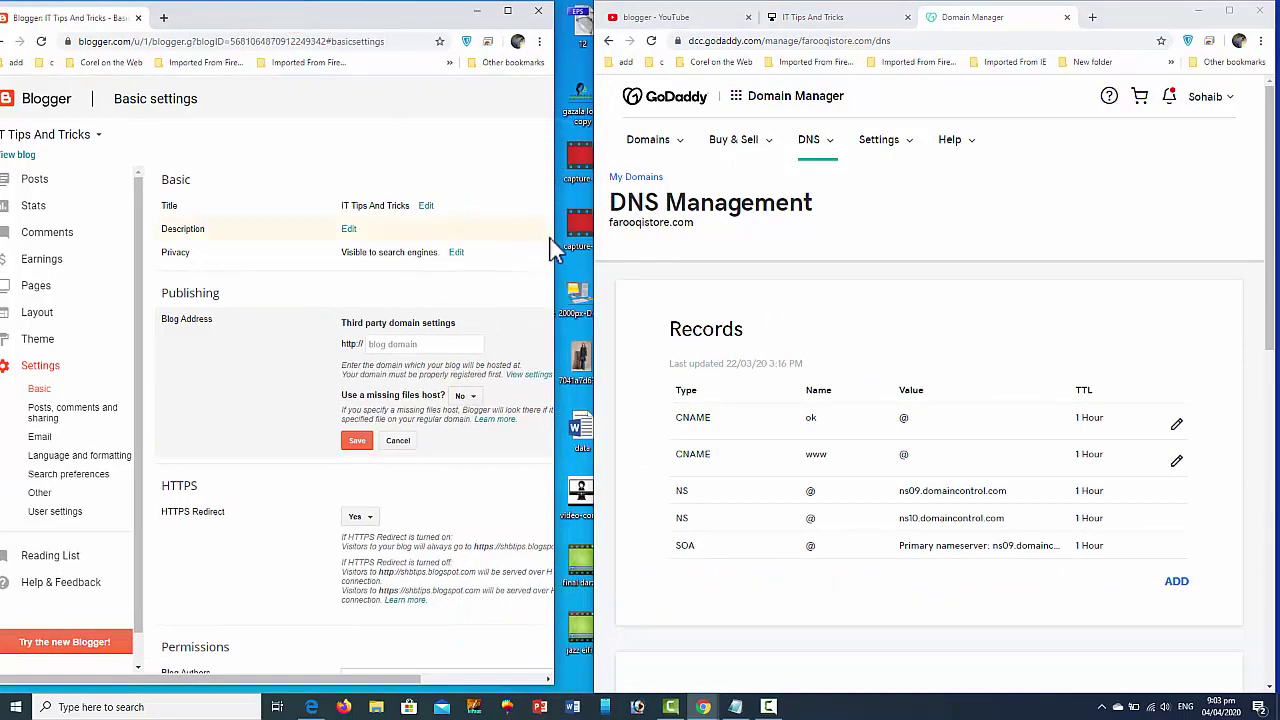
drag(553, 238, 591, 238)
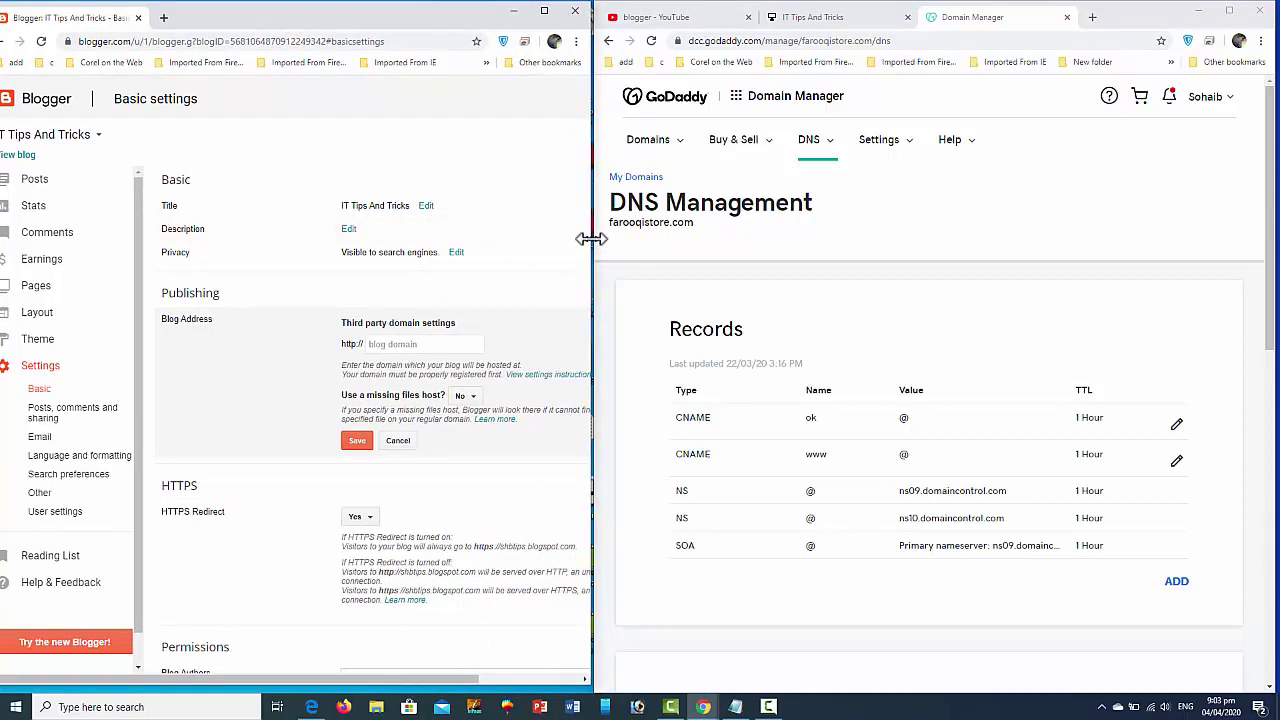
scroll(553, 410, right, 1)
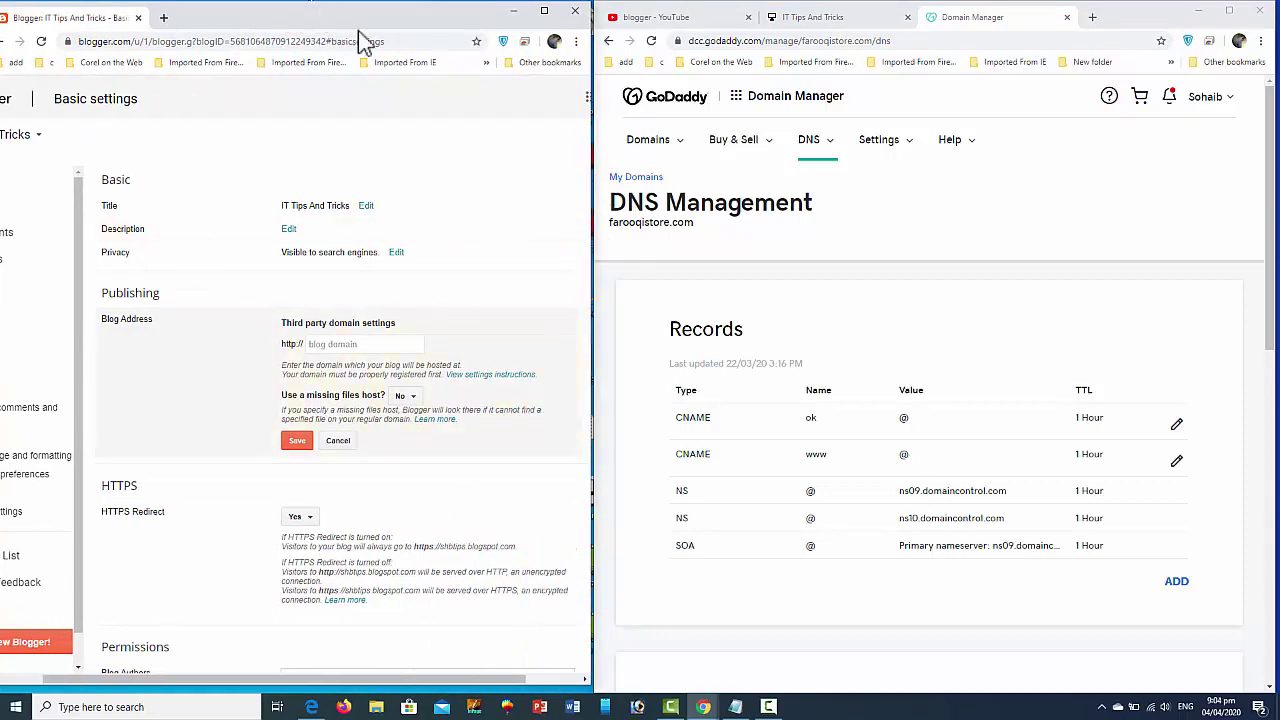
Copy the domain name farooqistore.com from the GoDaddy DNS page into Blogger's third-party blog domain entry.
click(326, 344)
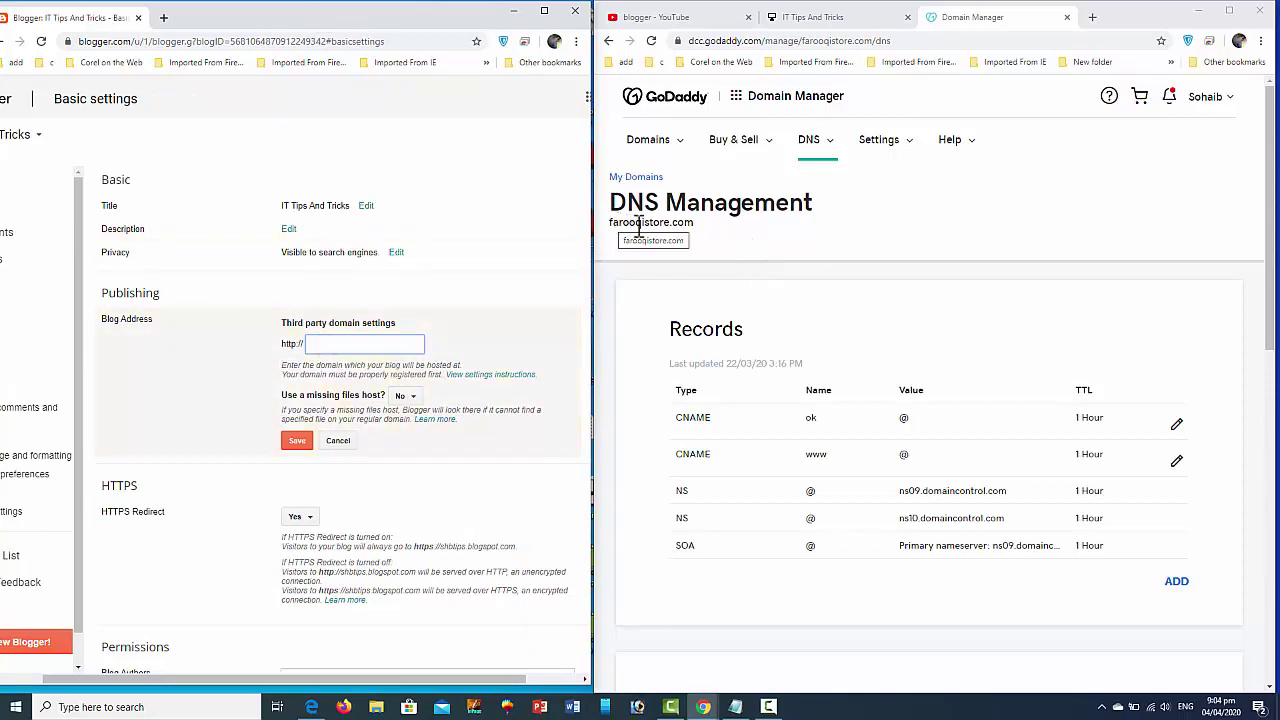
click(716, 230)
drag(609, 223, 694, 224)
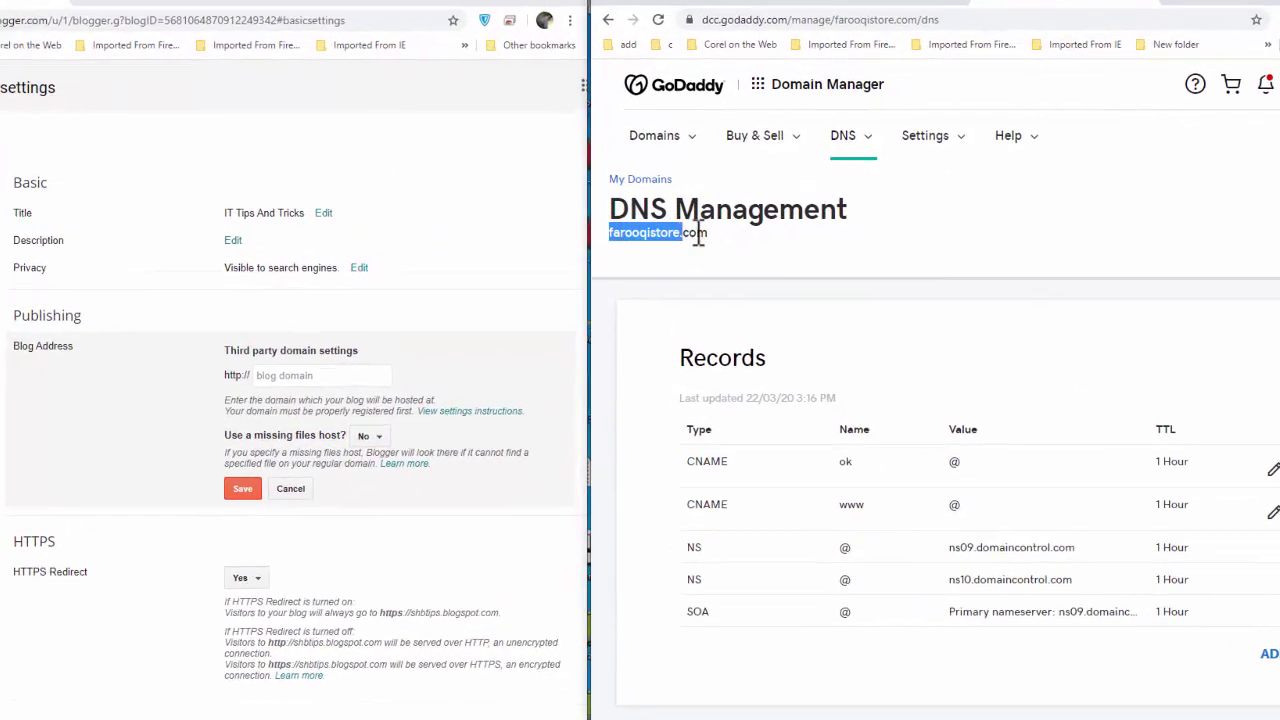
right_click(707, 240)
click(726, 252)
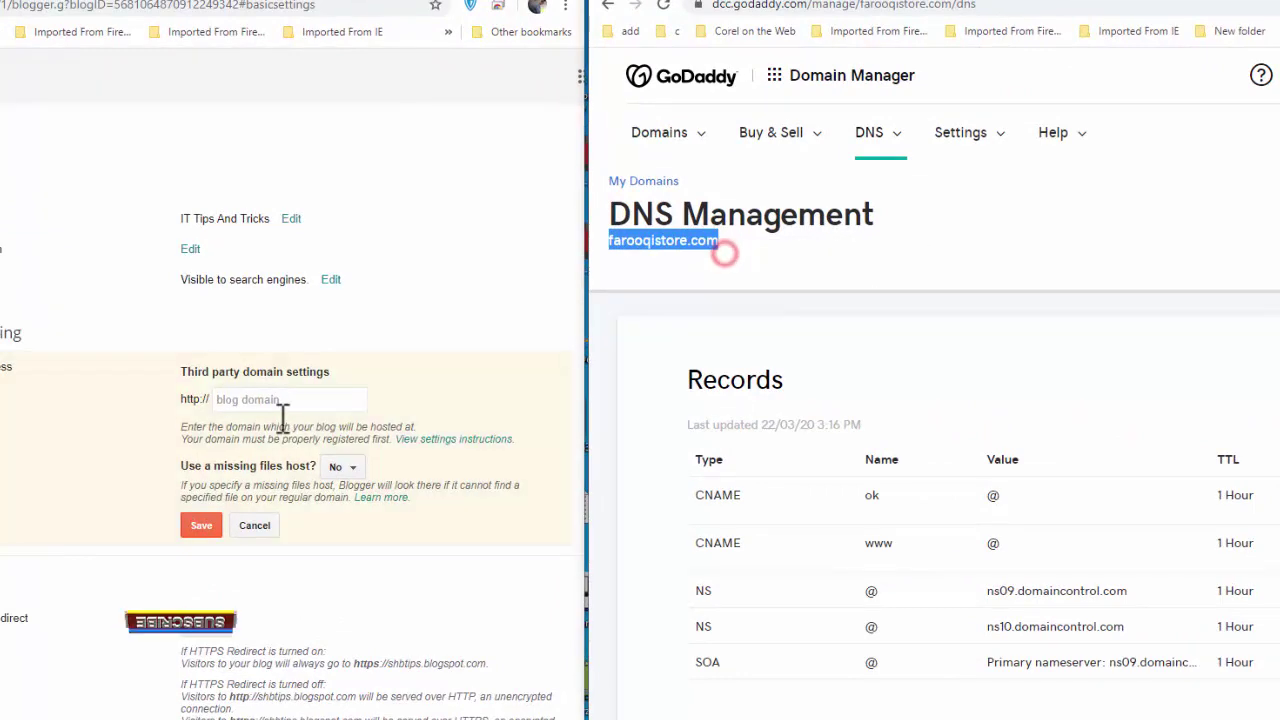
click(283, 400)
right_click(284, 405)
click(355, 539)
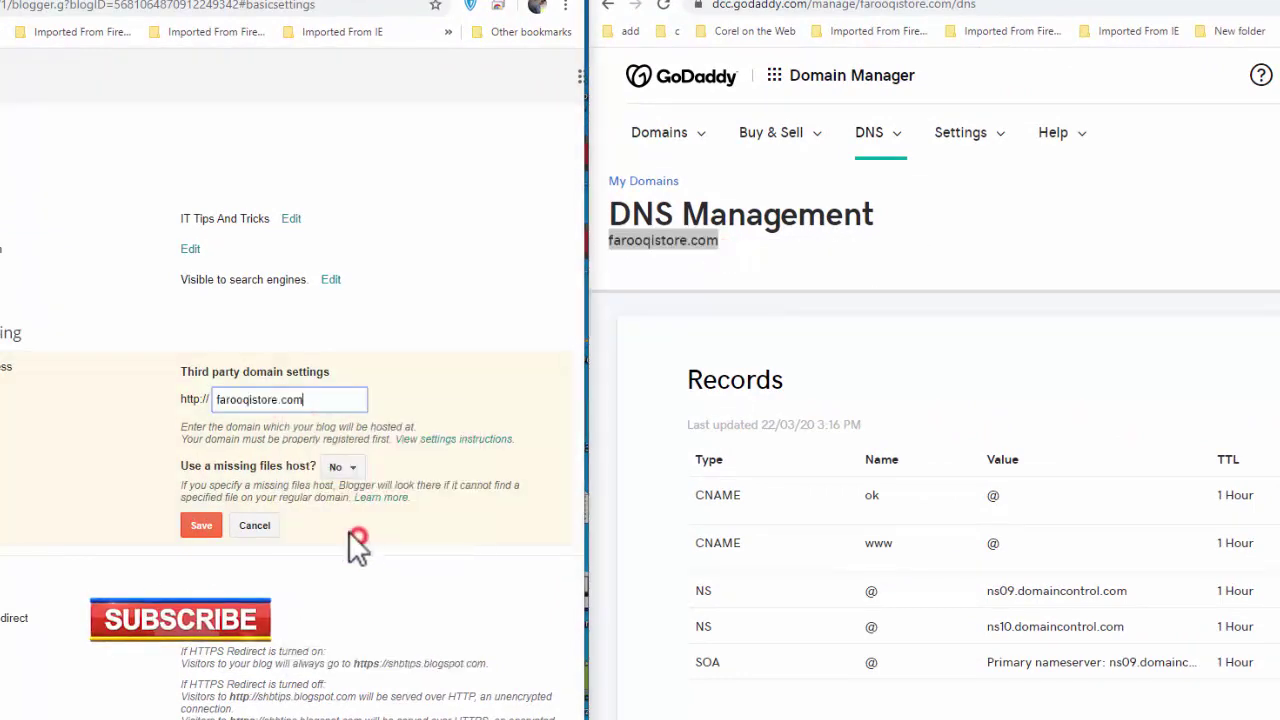
click(216, 400)
text(w)
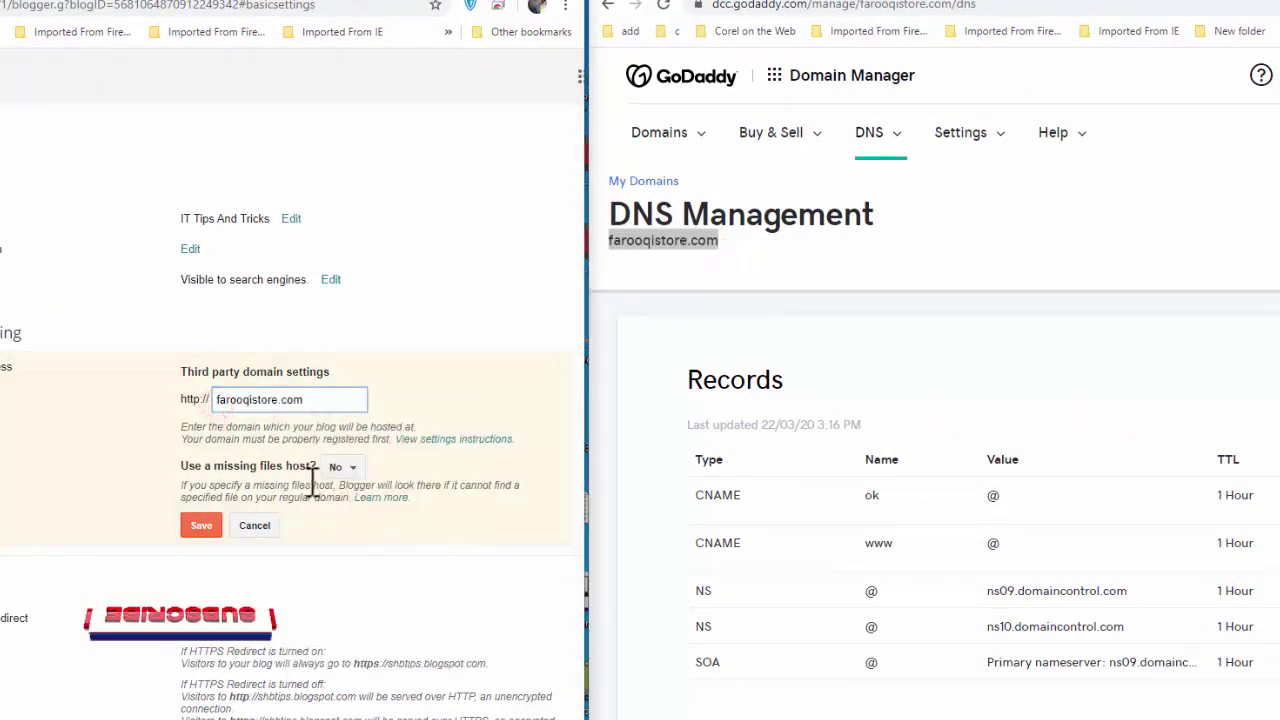
text(ww.)
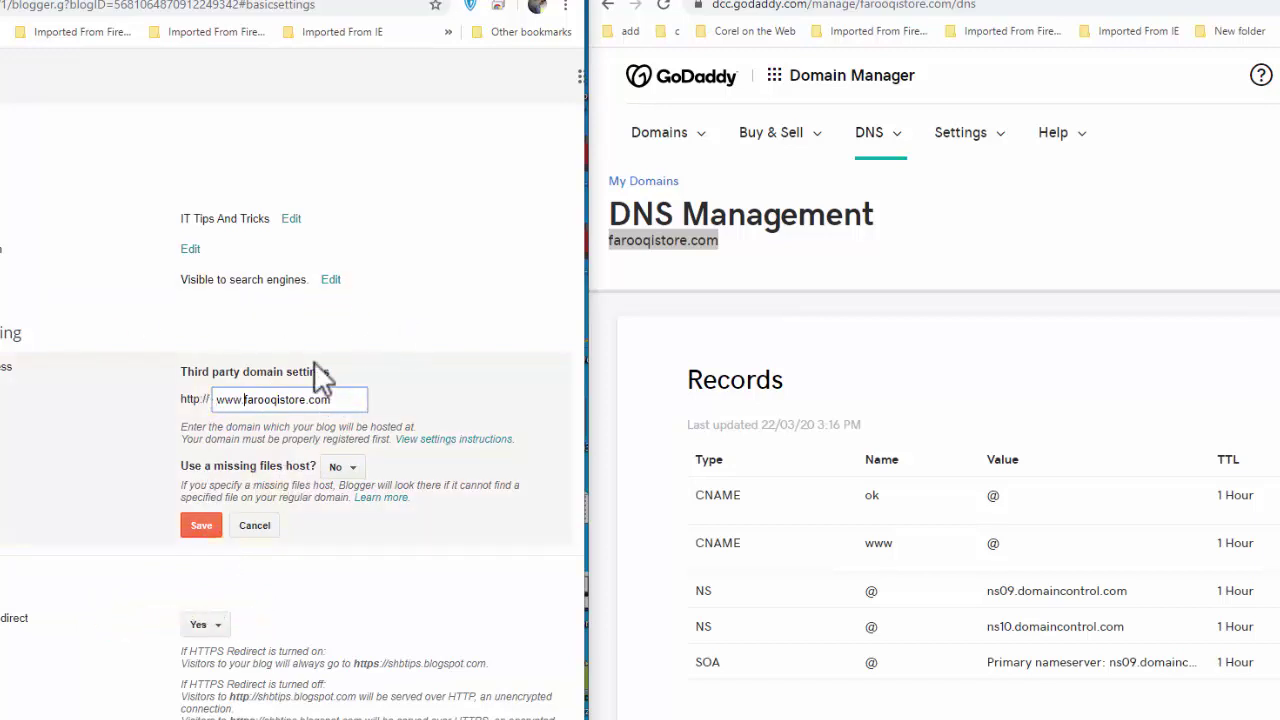
click(243, 400)
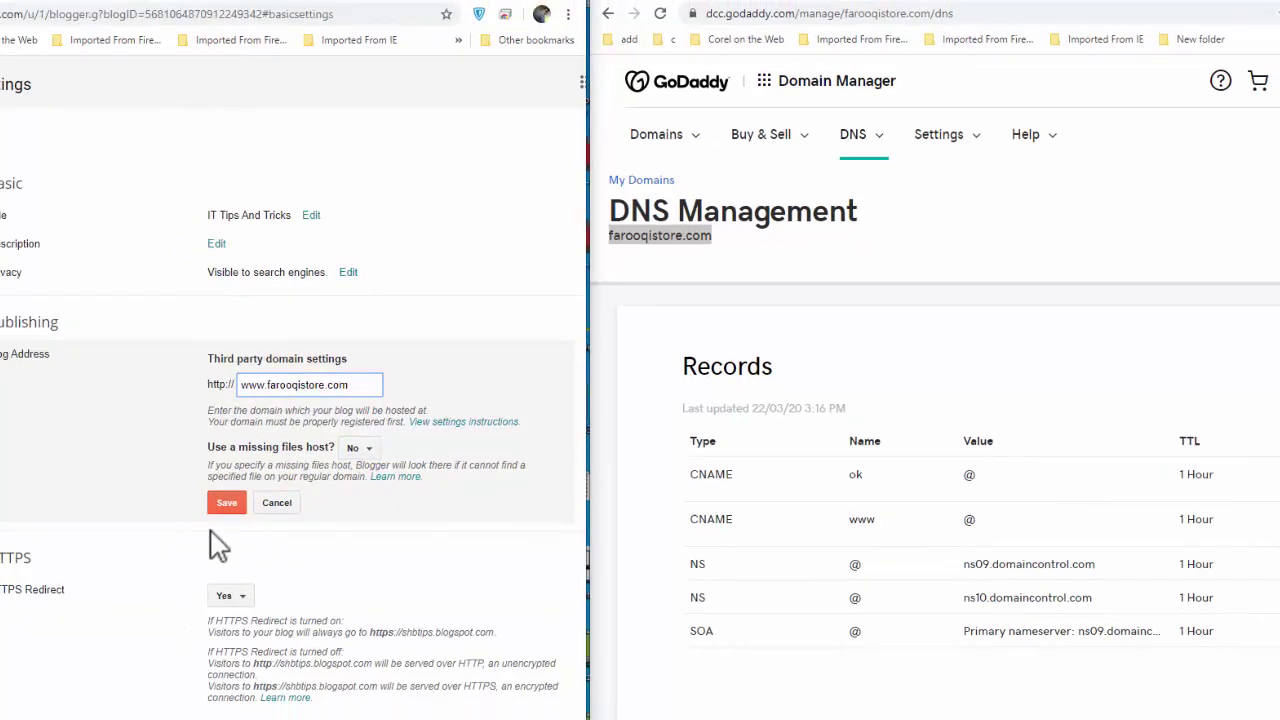
click(201, 525)
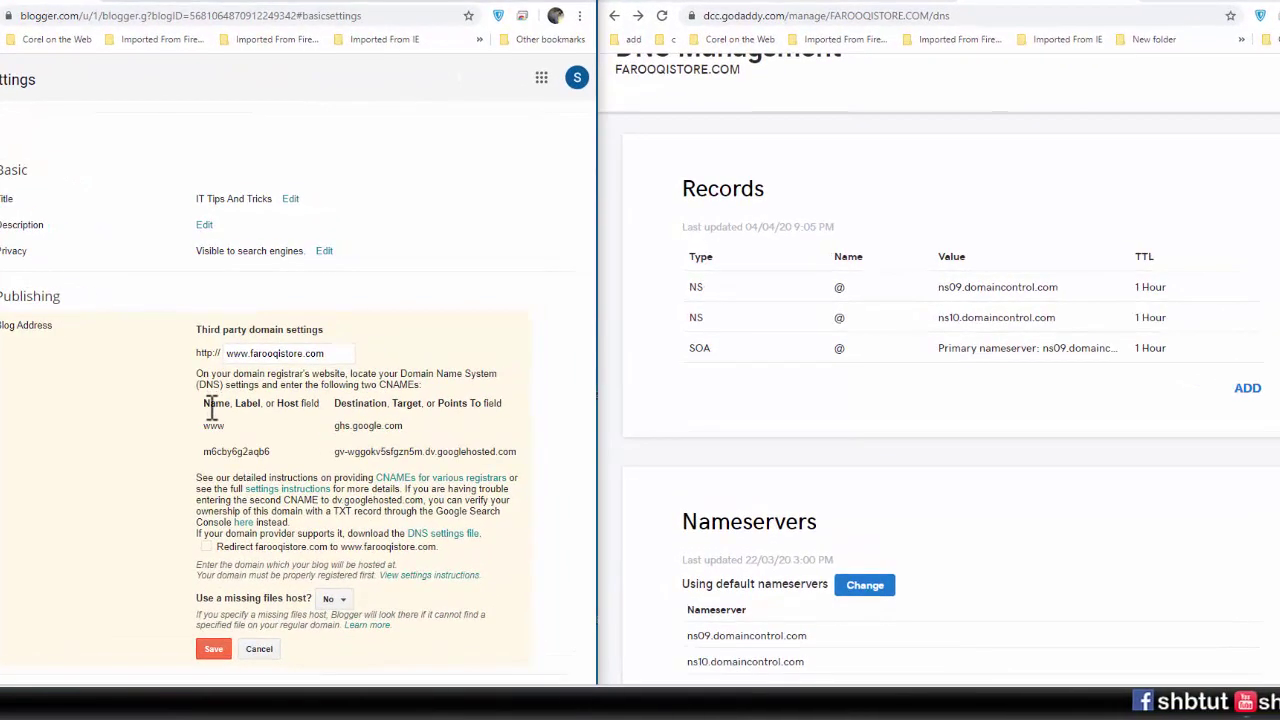
Review the two CNAMEs Blogger requires and start a new CNAME record in GoDaddy with www as its host.
drag(205, 425, 466, 451)
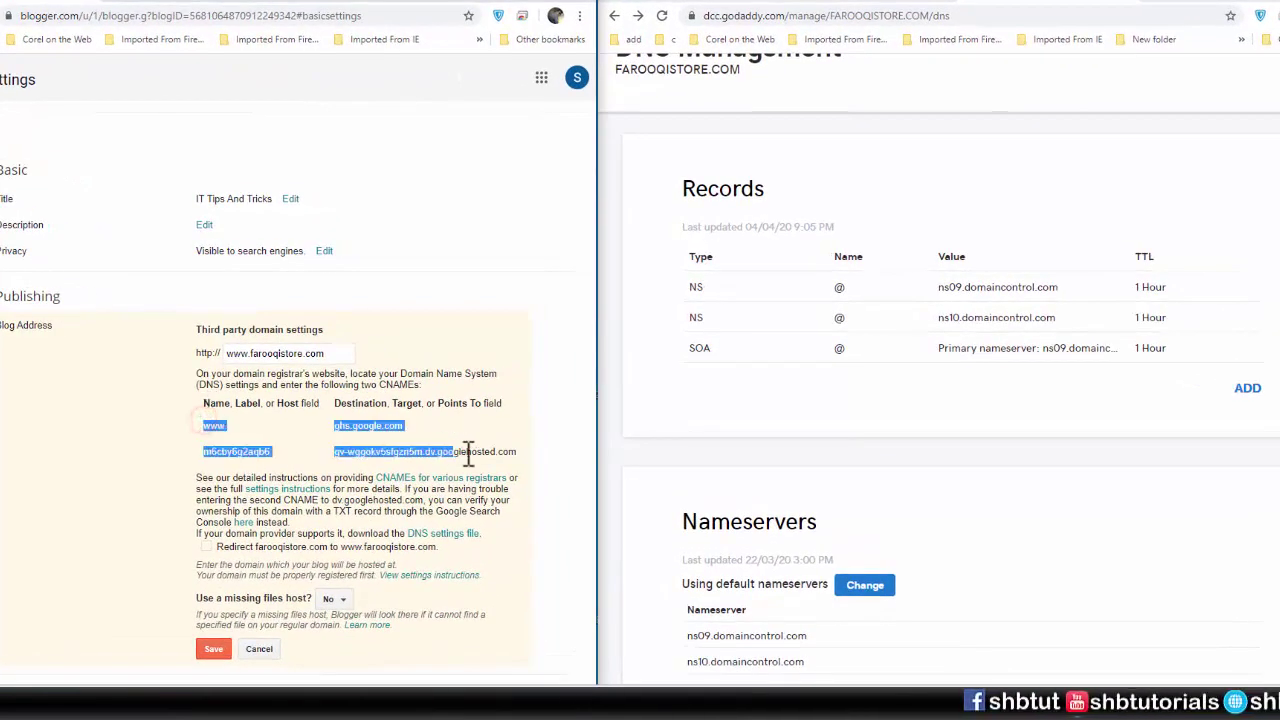
click(466, 421)
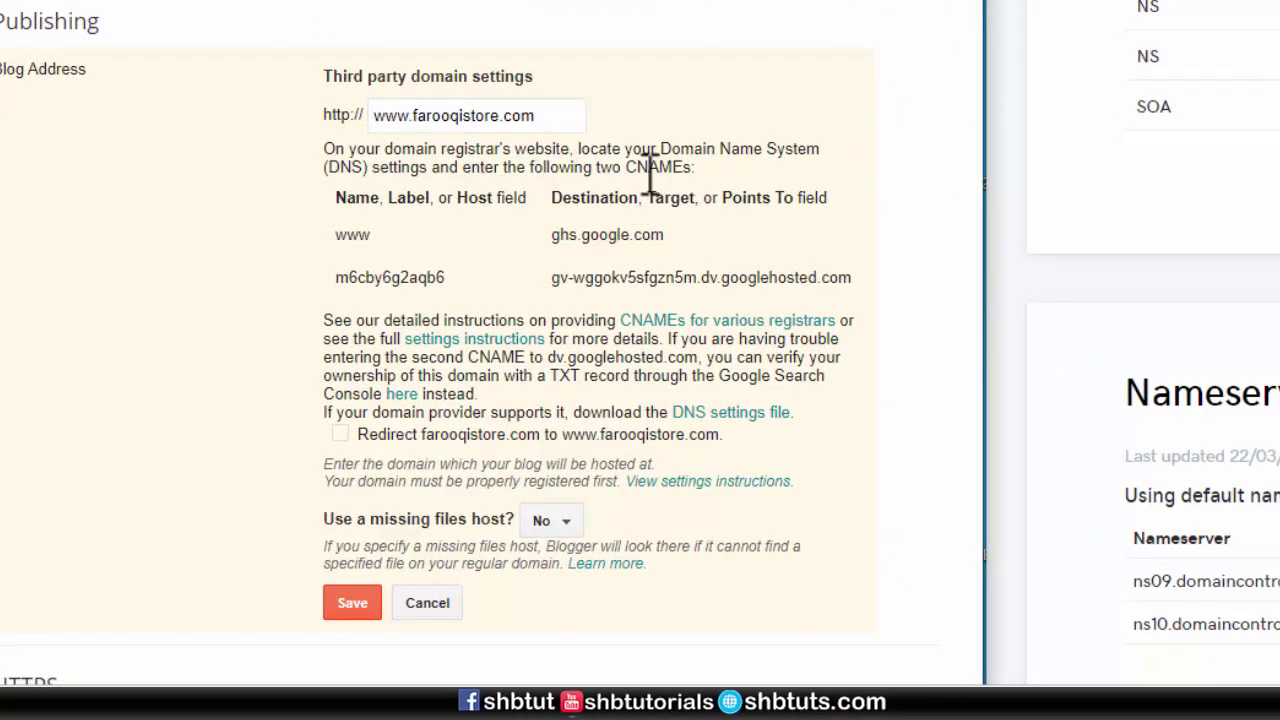
drag(637, 167, 672, 167)
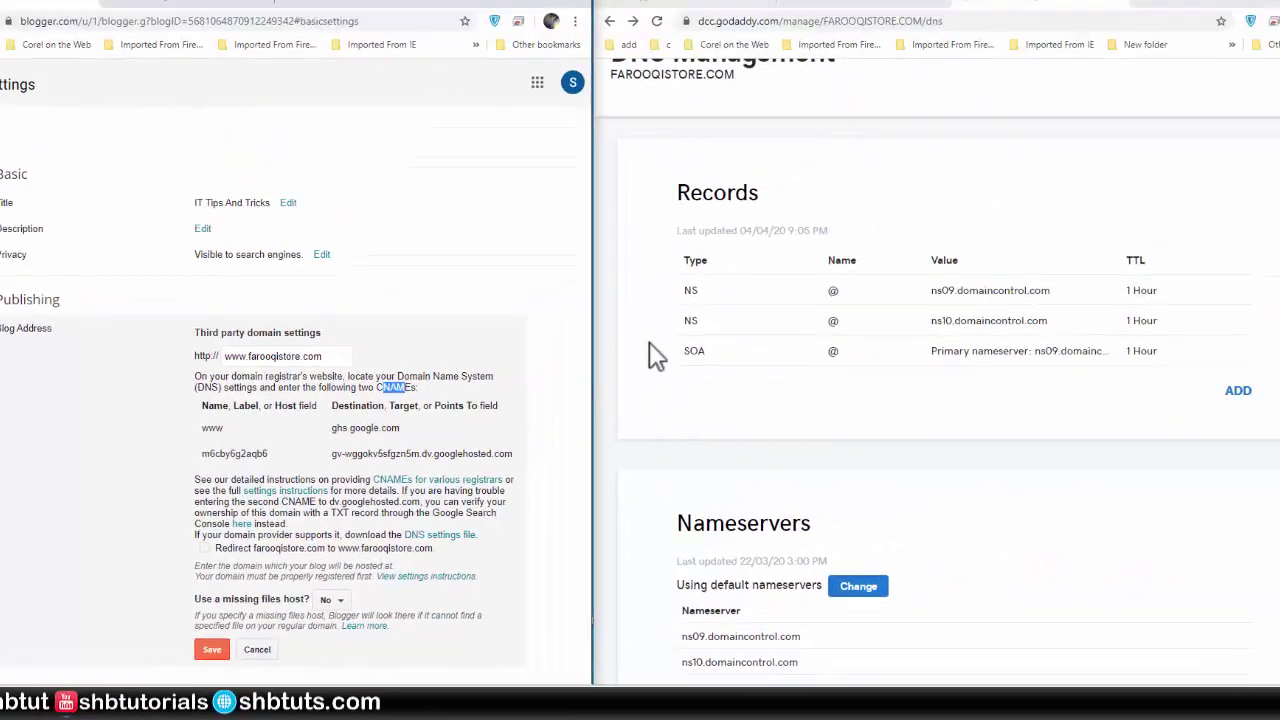
click(1235, 394)
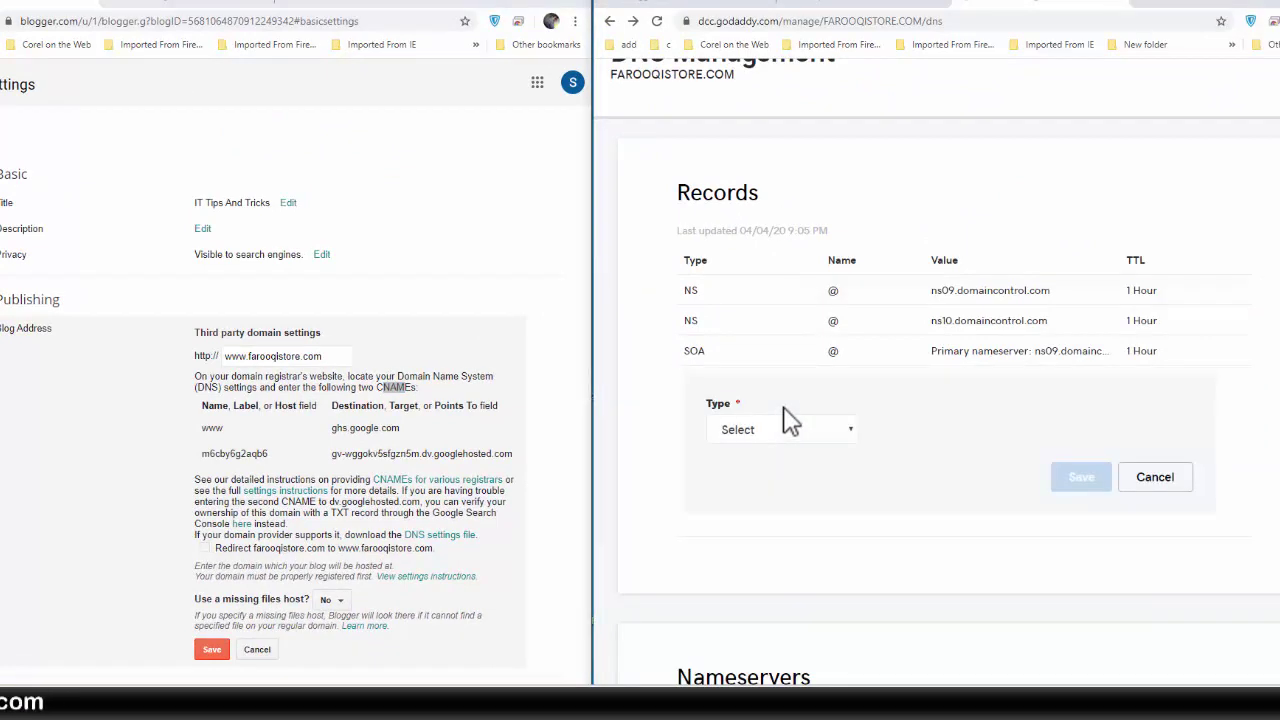
click(770, 432)
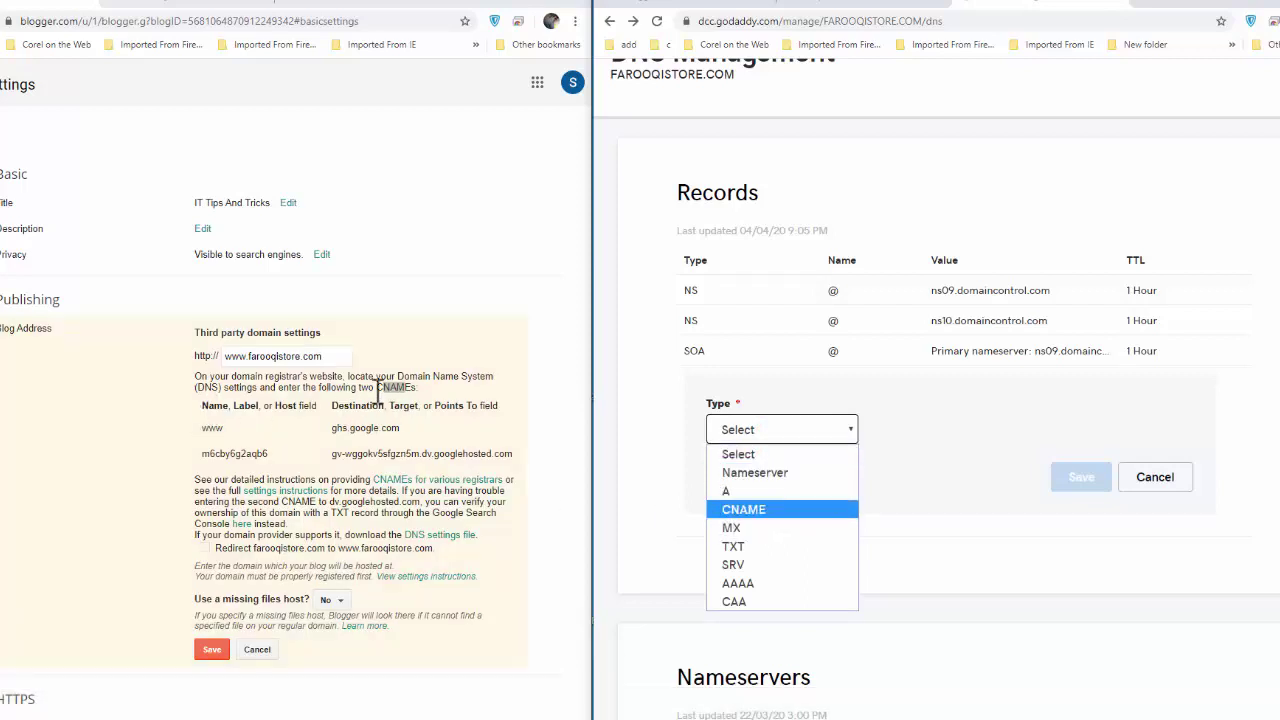
click(760, 508)
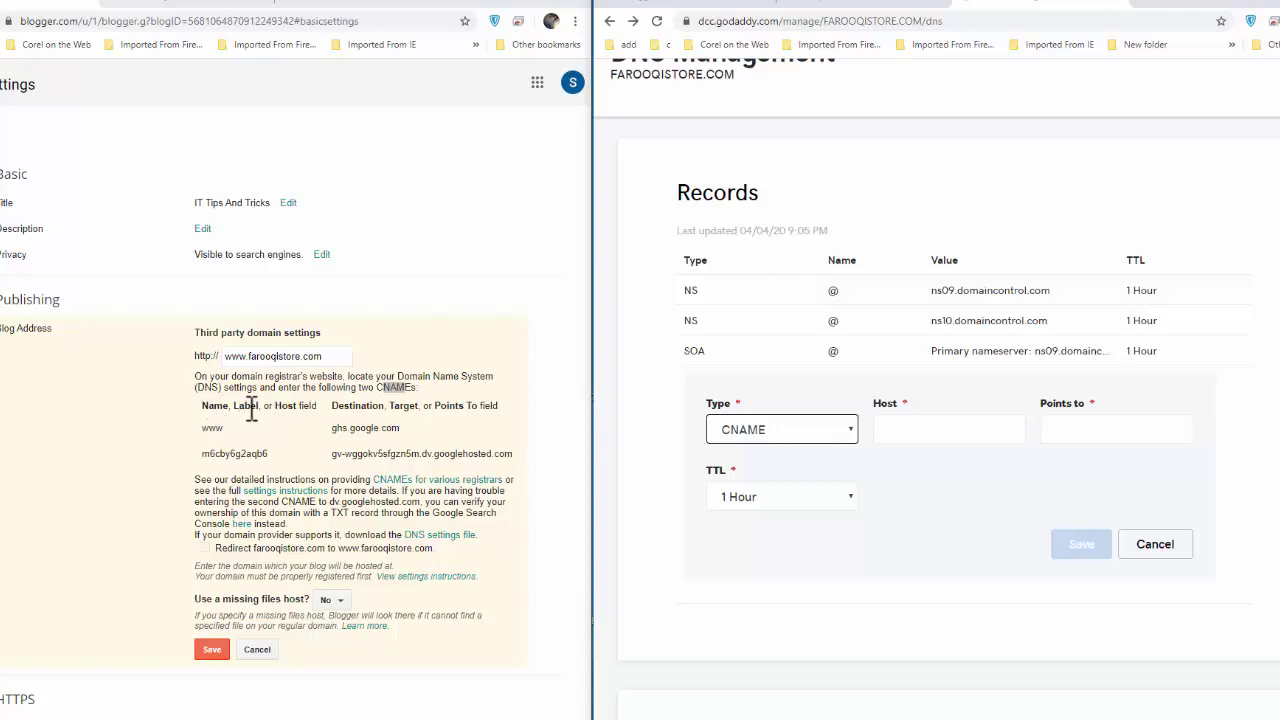
click(920, 435)
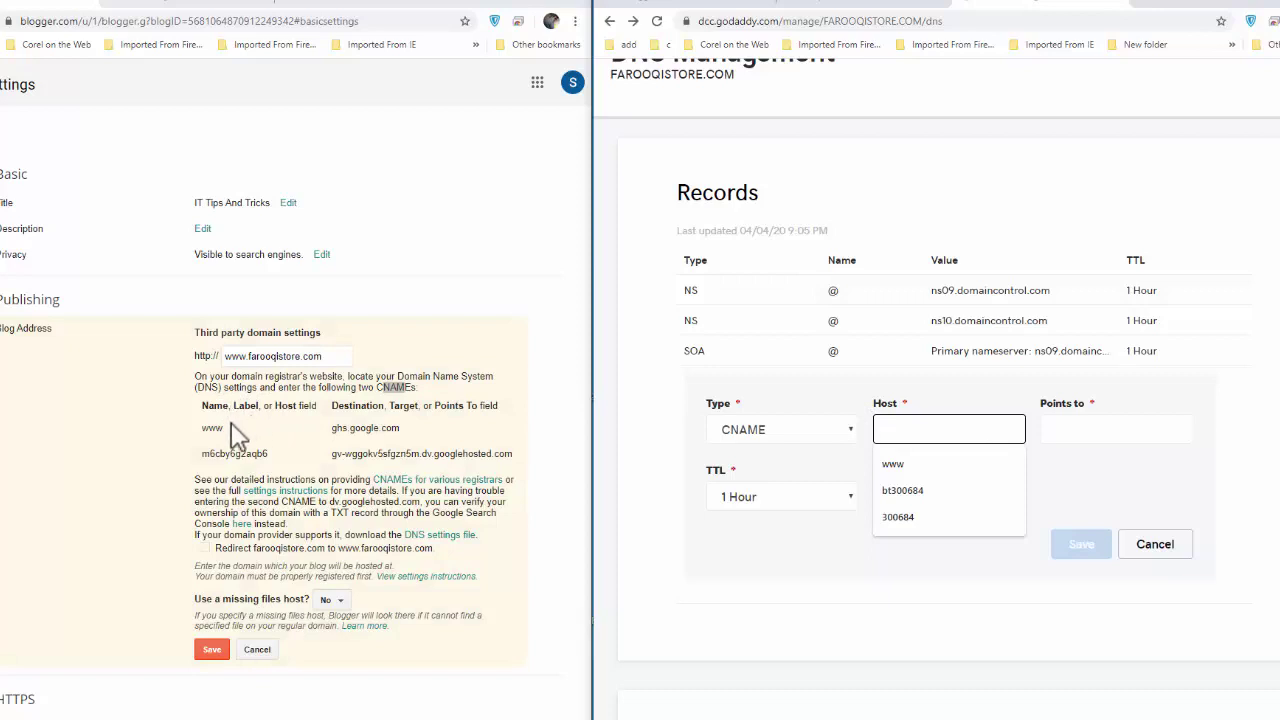
drag(199, 426, 222, 429)
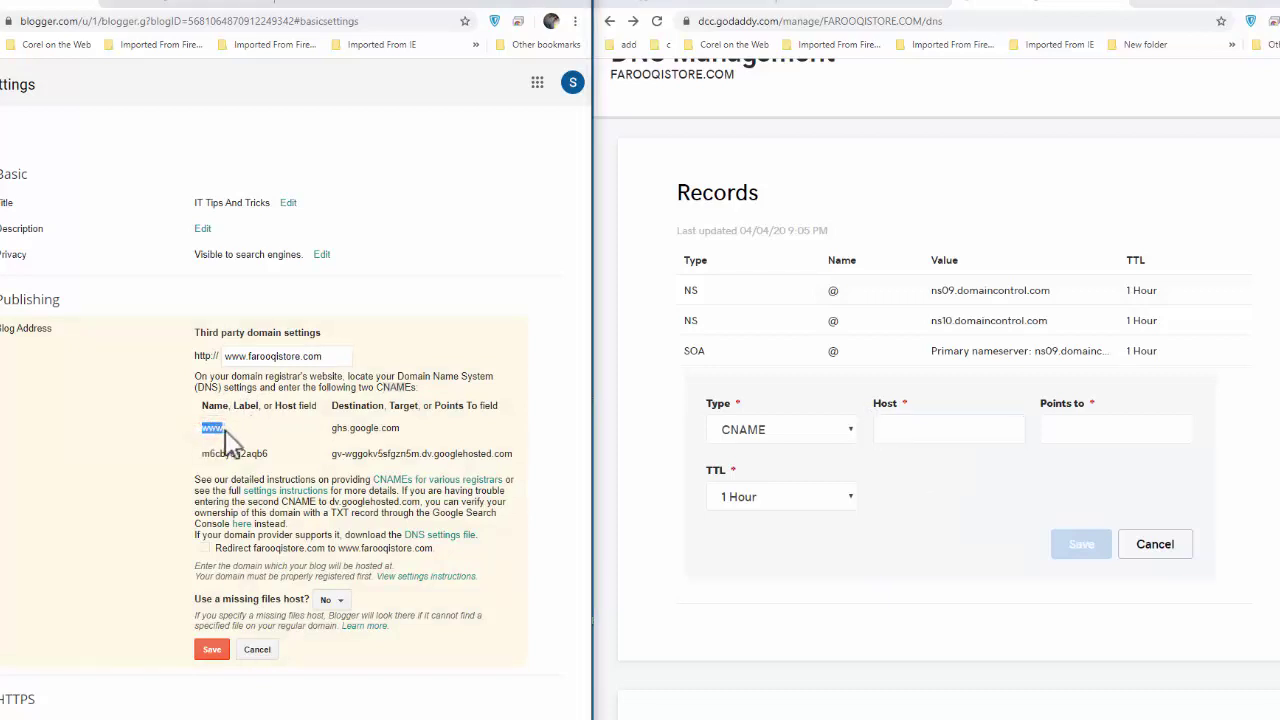
click(886, 430)
key(ctrl+v)
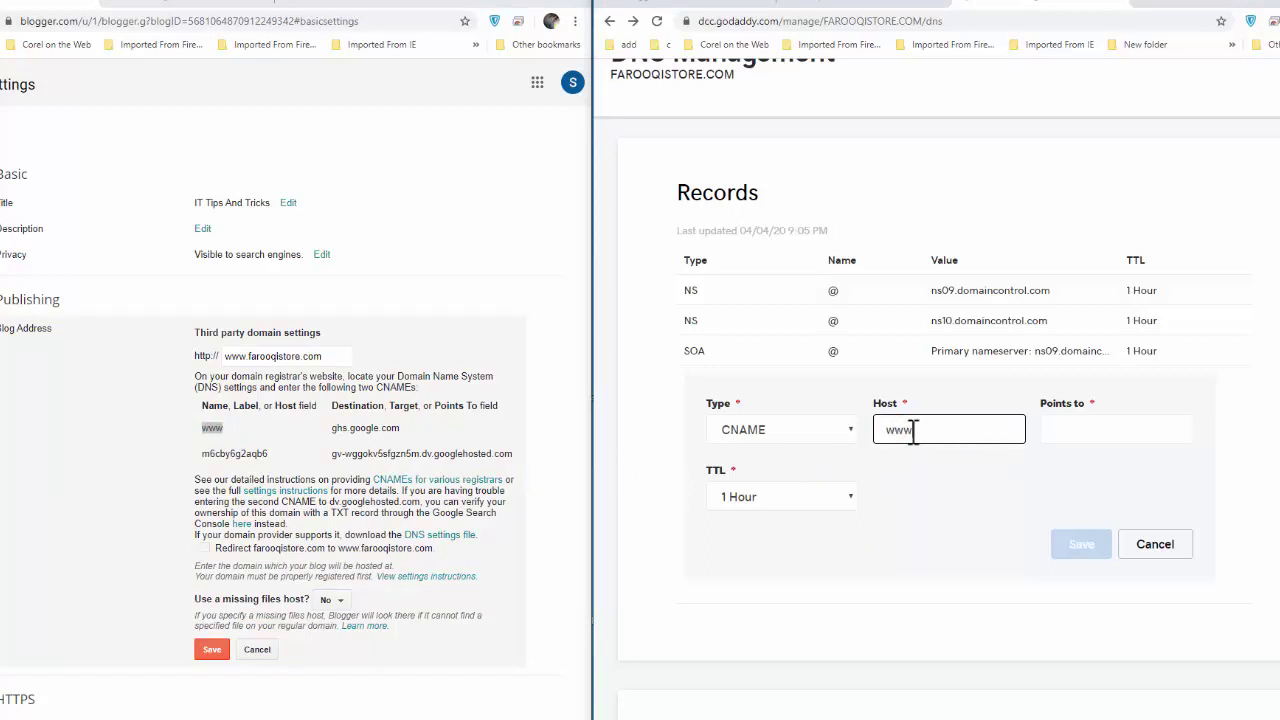
Point the www CNAME record to ghs.google.com, copied from Blogger's destination column, and save the record.
click(1055, 427)
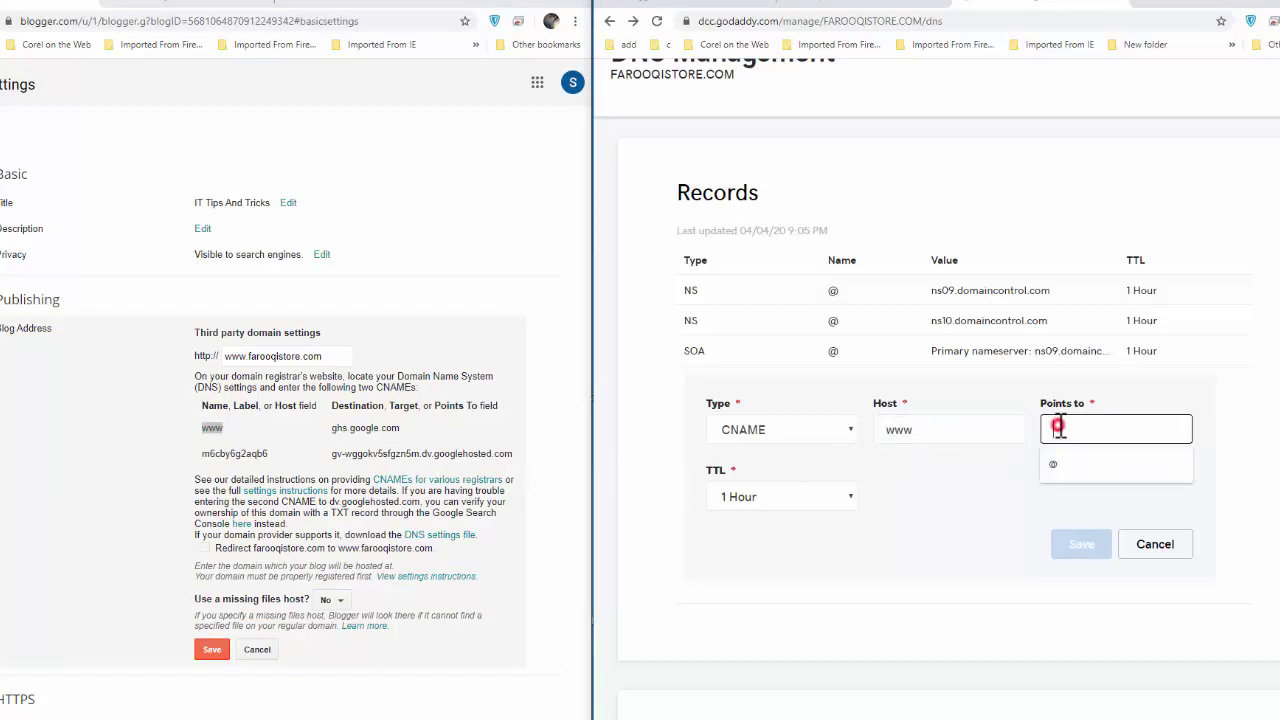
double_click(356, 405)
double_click(403, 405)
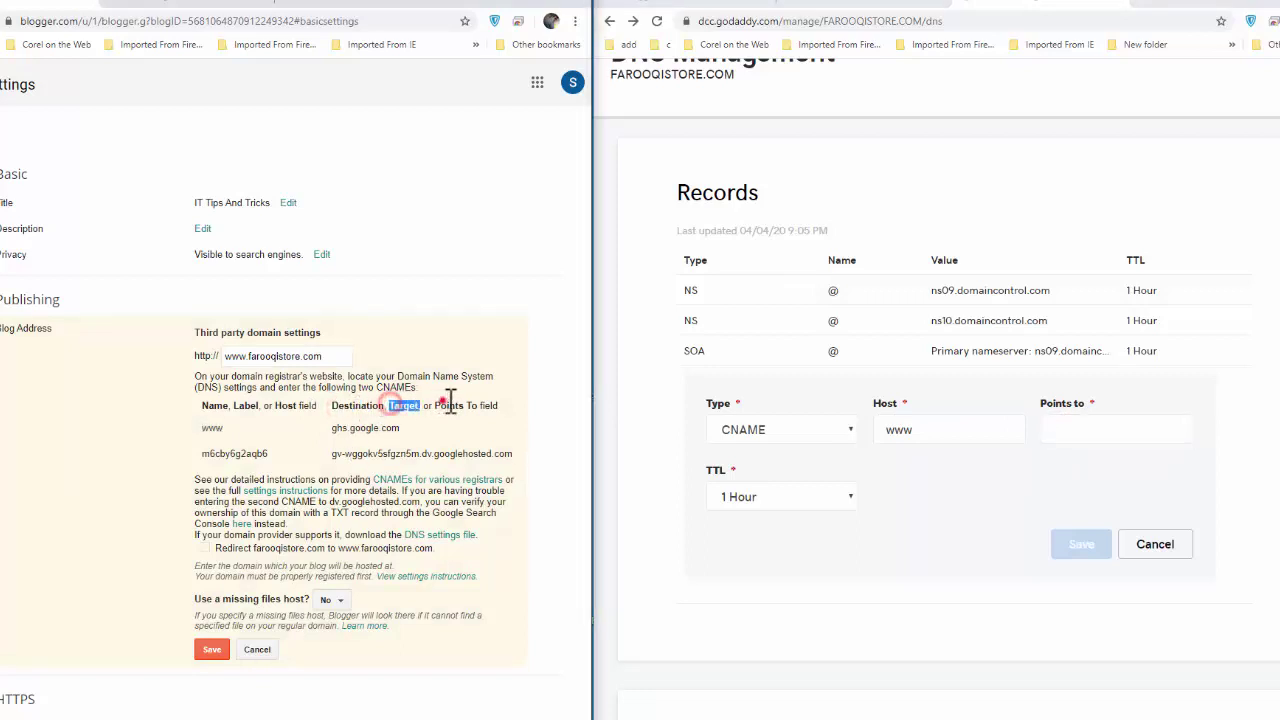
double_click(449, 405)
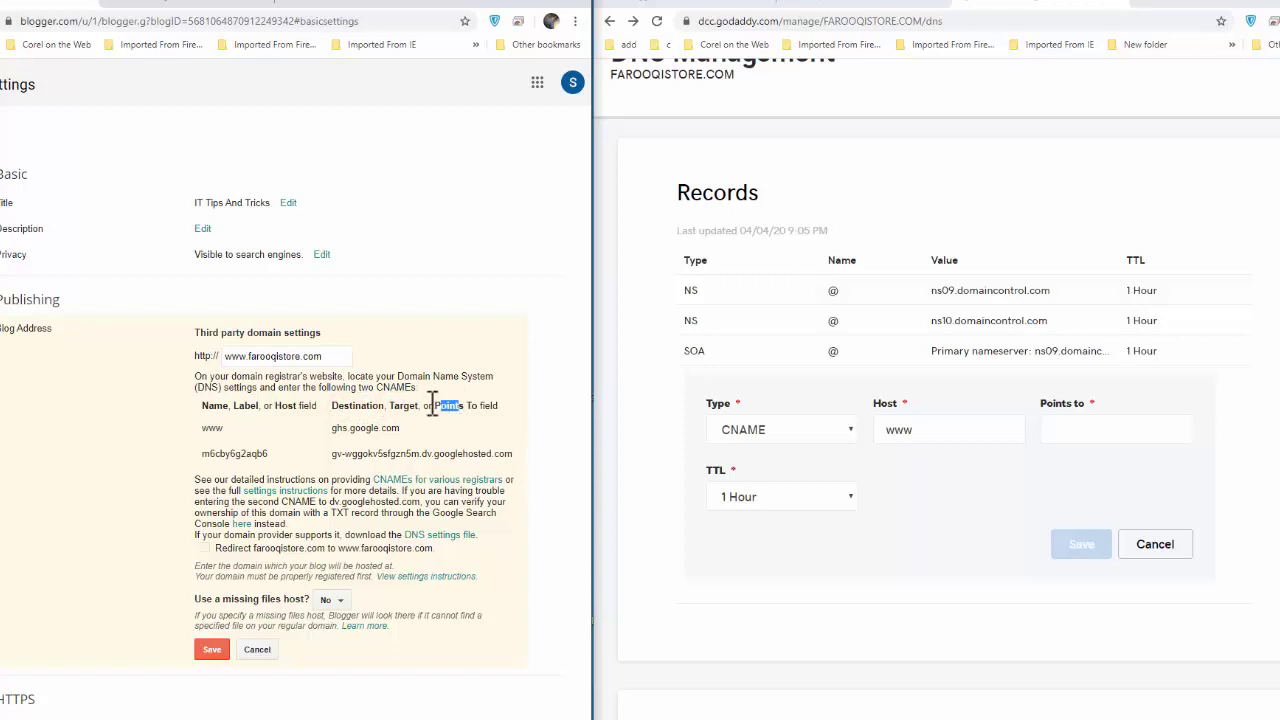
drag(349, 404, 423, 404)
drag(333, 428, 400, 425)
key(ctrl+c)
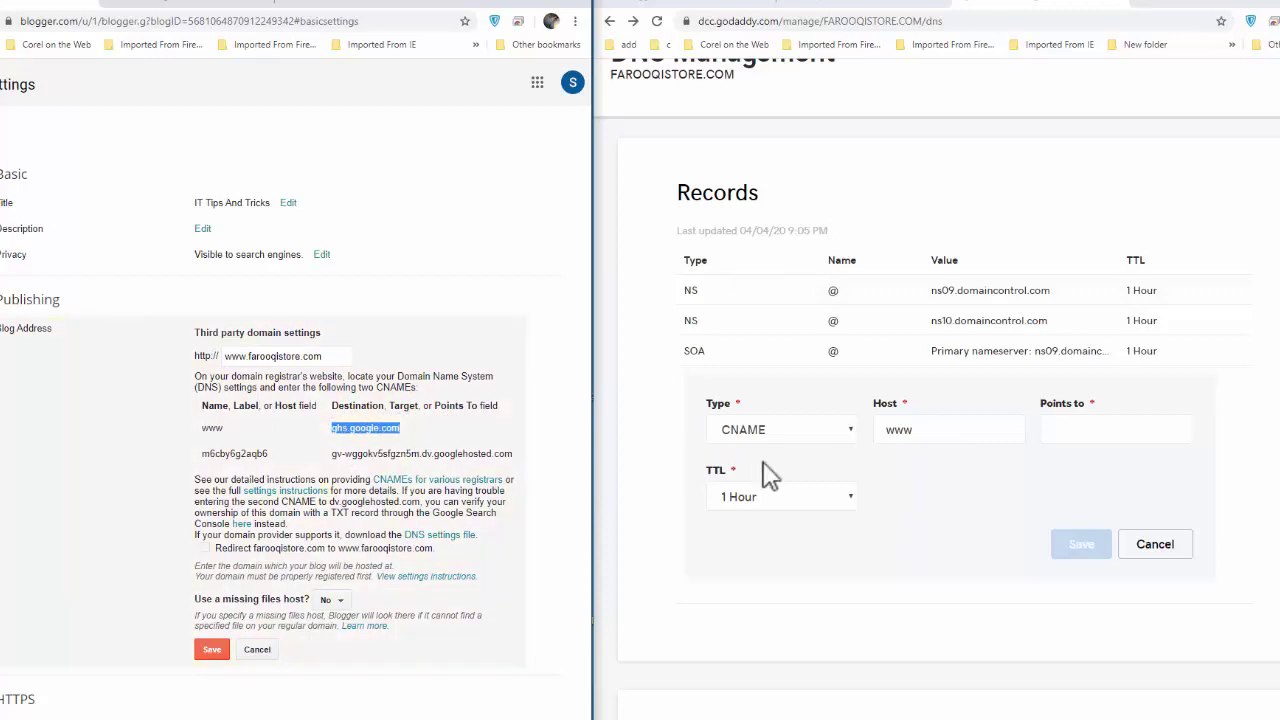
click(1068, 422)
key(ctrl+v)
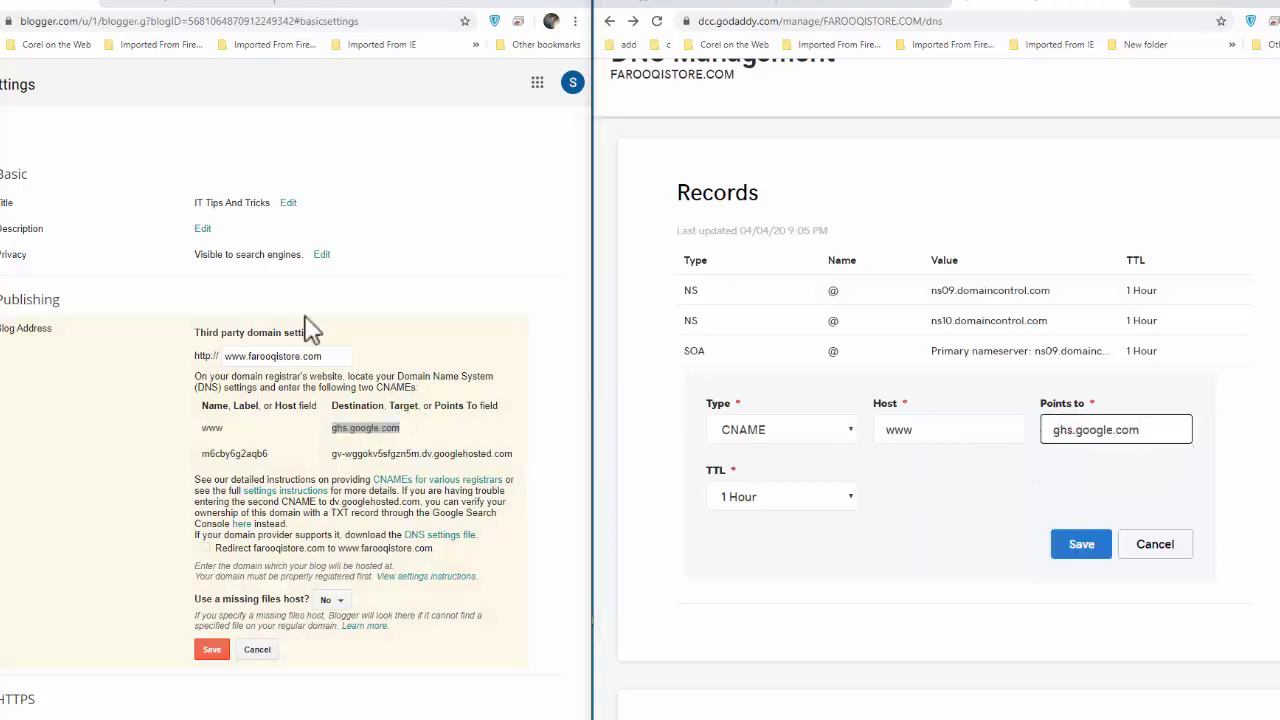
click(1080, 558)
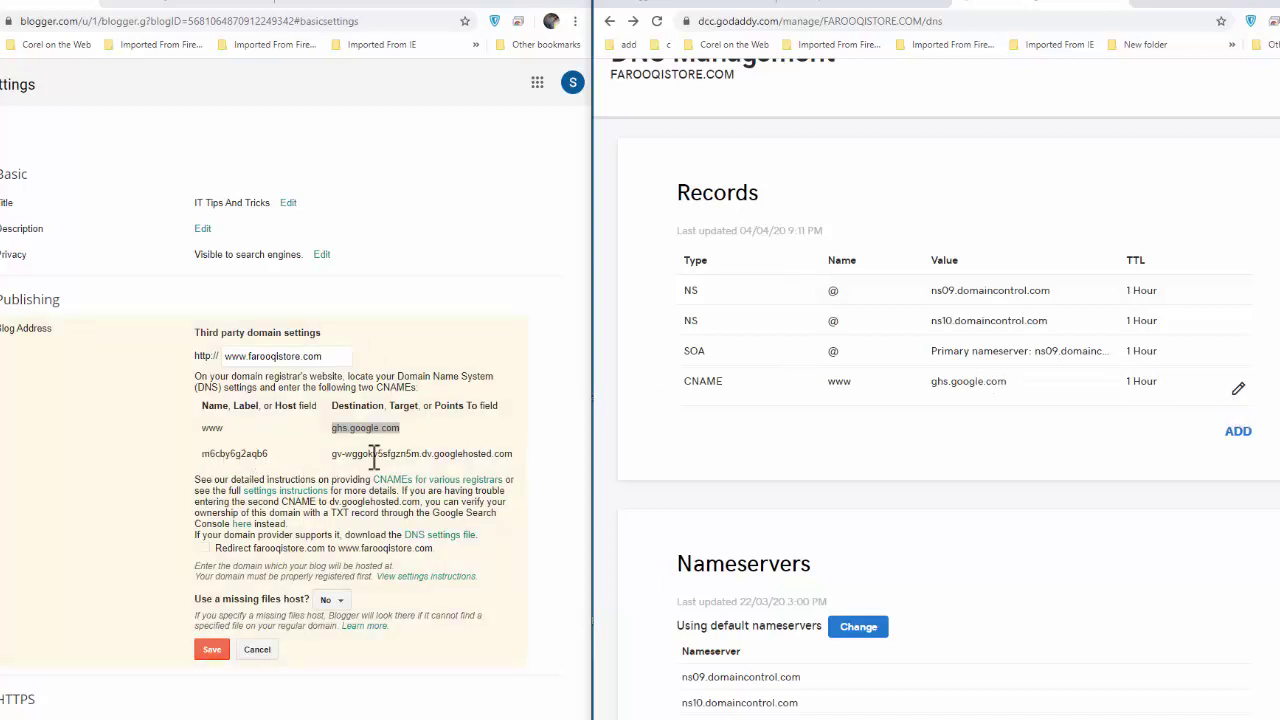
Start a second CNAME record in GoDaddy and paste Blogger's domain verification token as its host.
click(1240, 434)
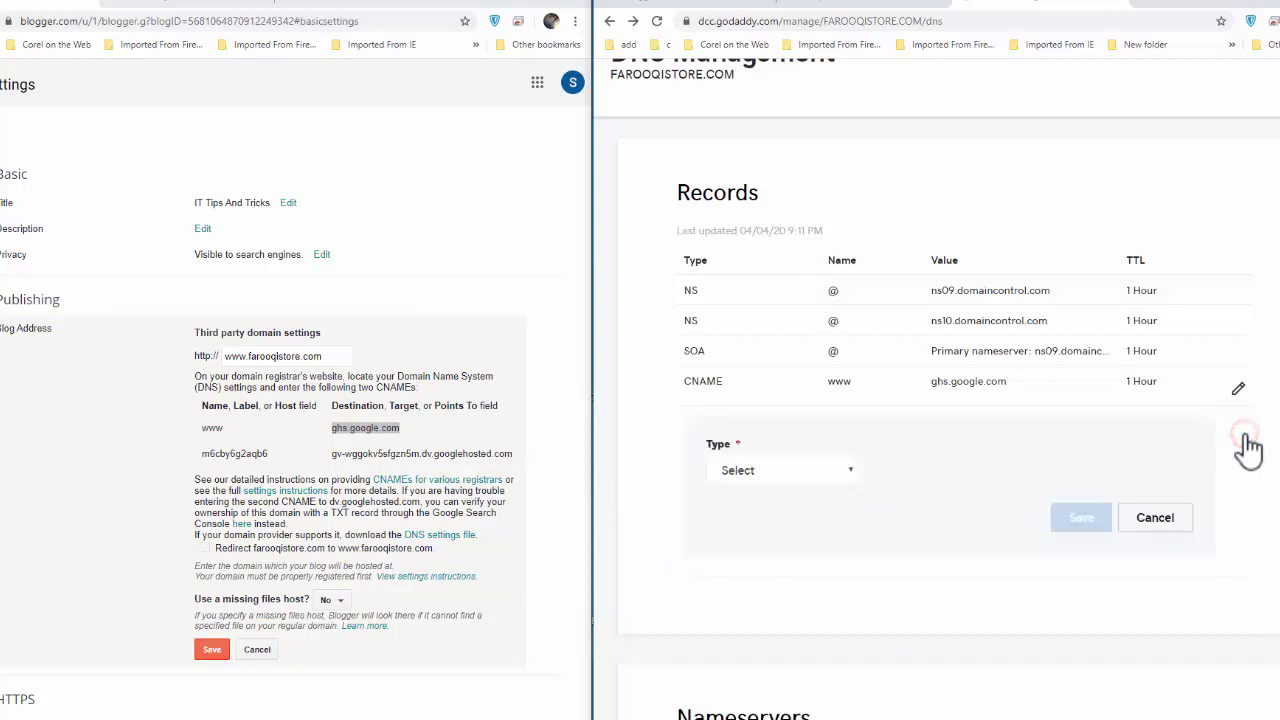
click(848, 472)
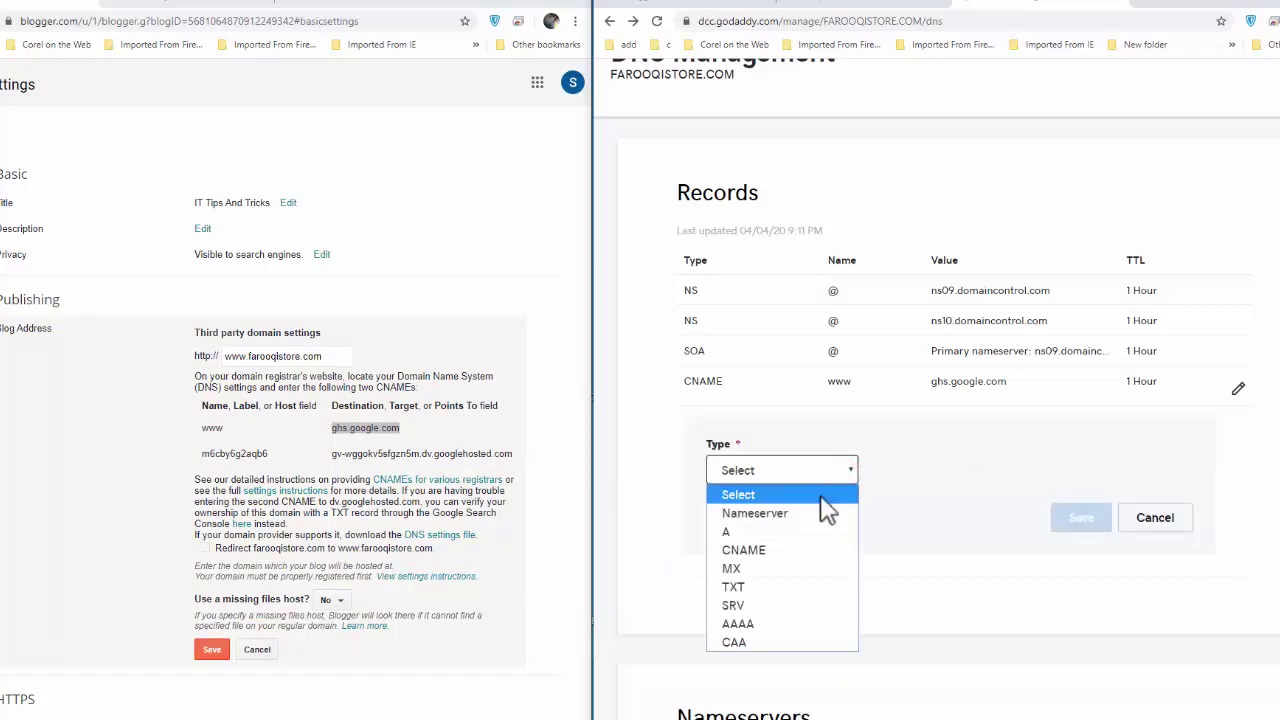
click(786, 552)
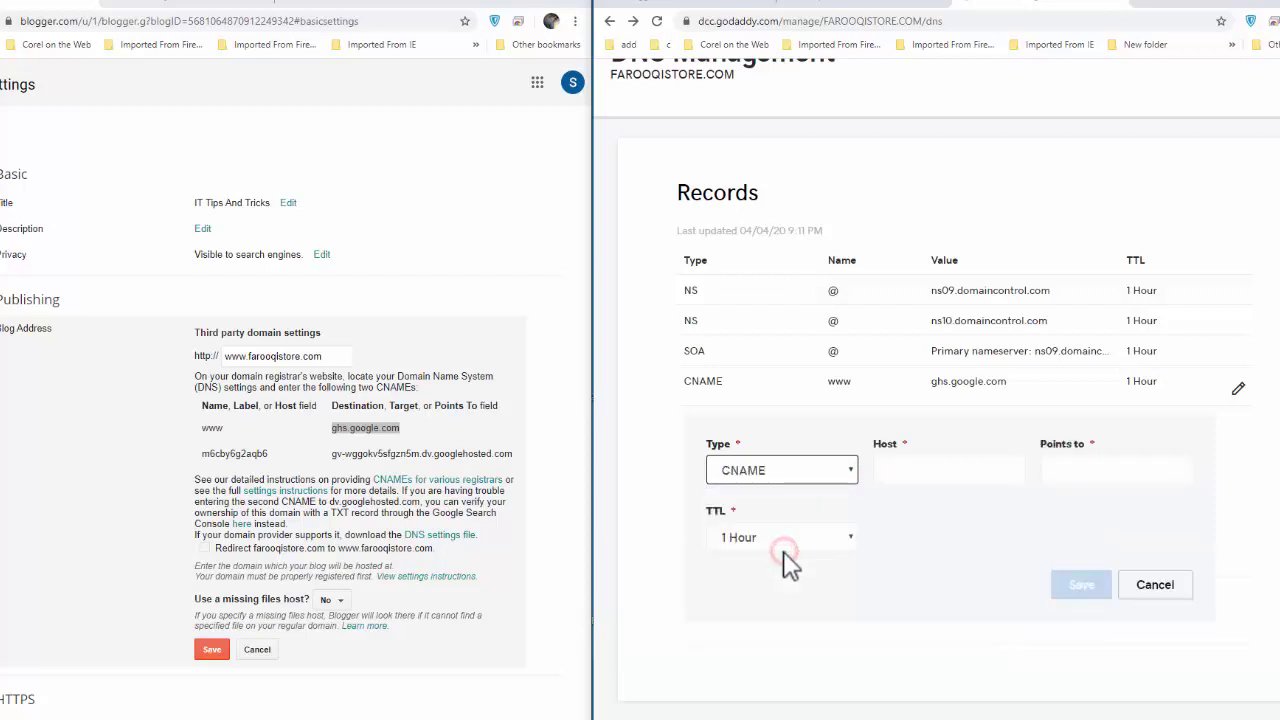
click(910, 472)
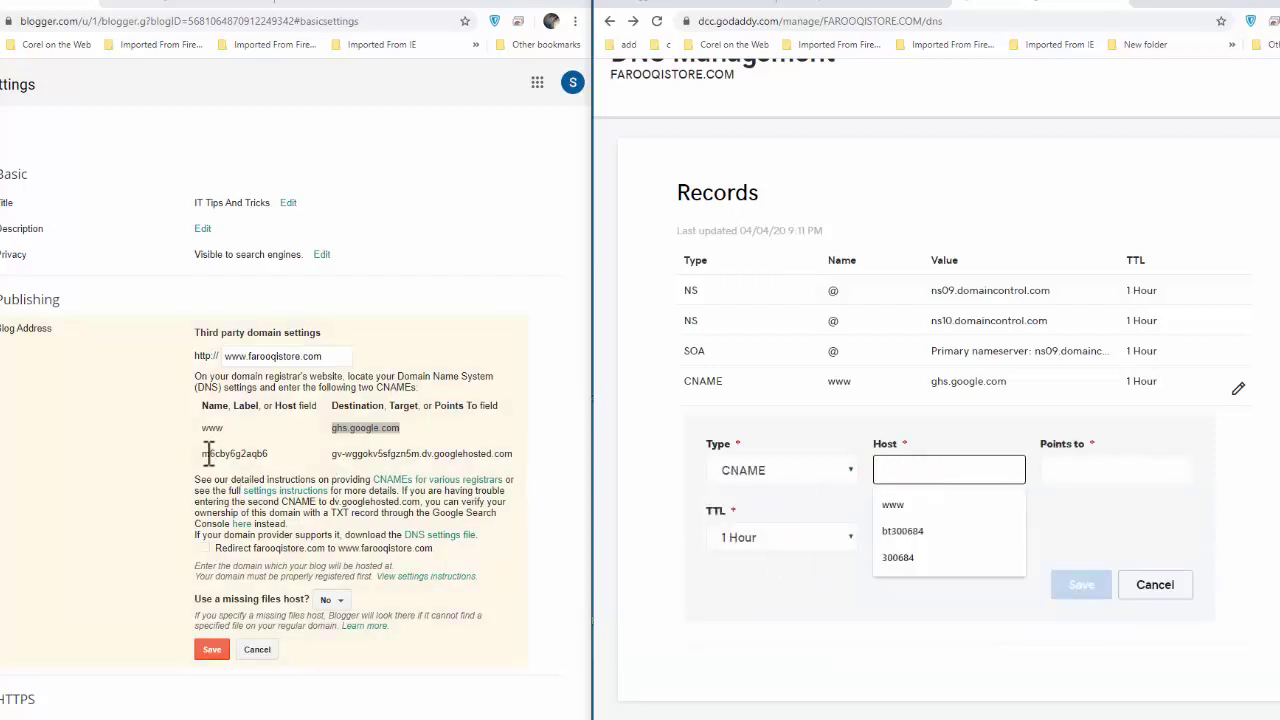
drag(203, 453, 280, 465)
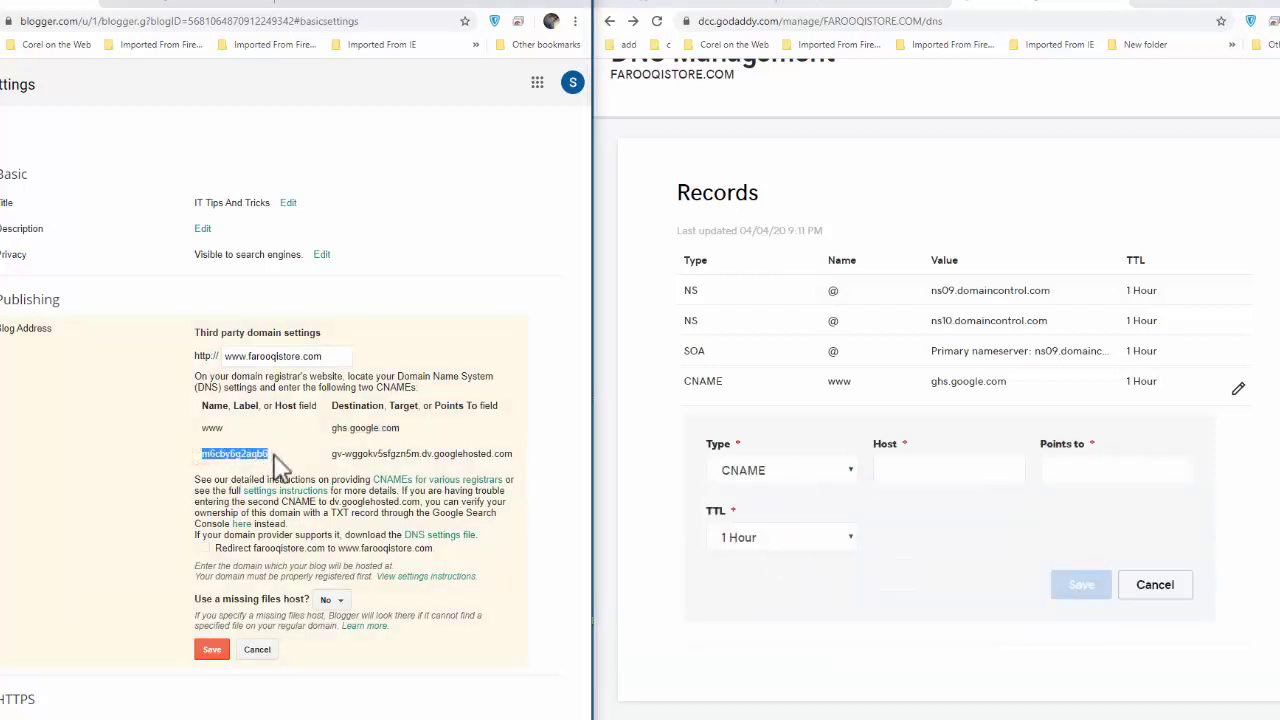
key(ctrl+c)
click(948, 472)
key(ctrl+v)
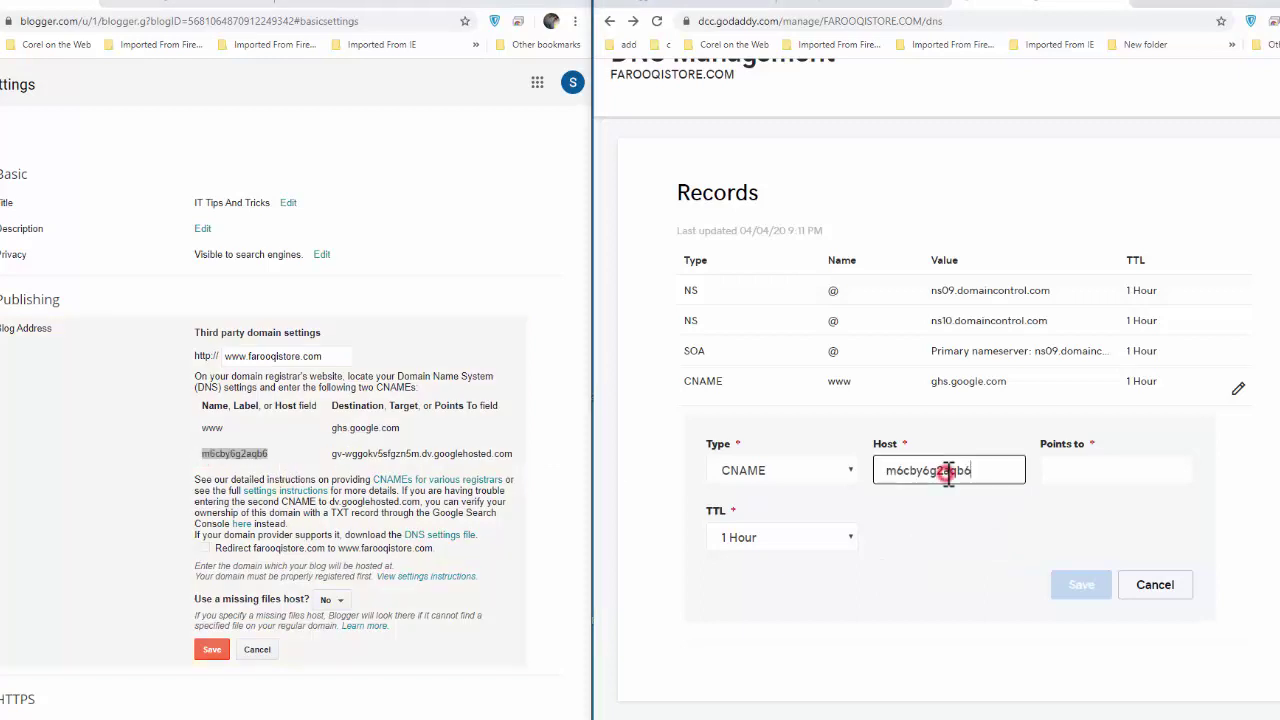
Point the second CNAME record to Blogger's googlehosted.com domain verification destination, copied from the blog's third-party domain settings, and save the record.
drag(333, 454, 531, 474)
click(513, 456)
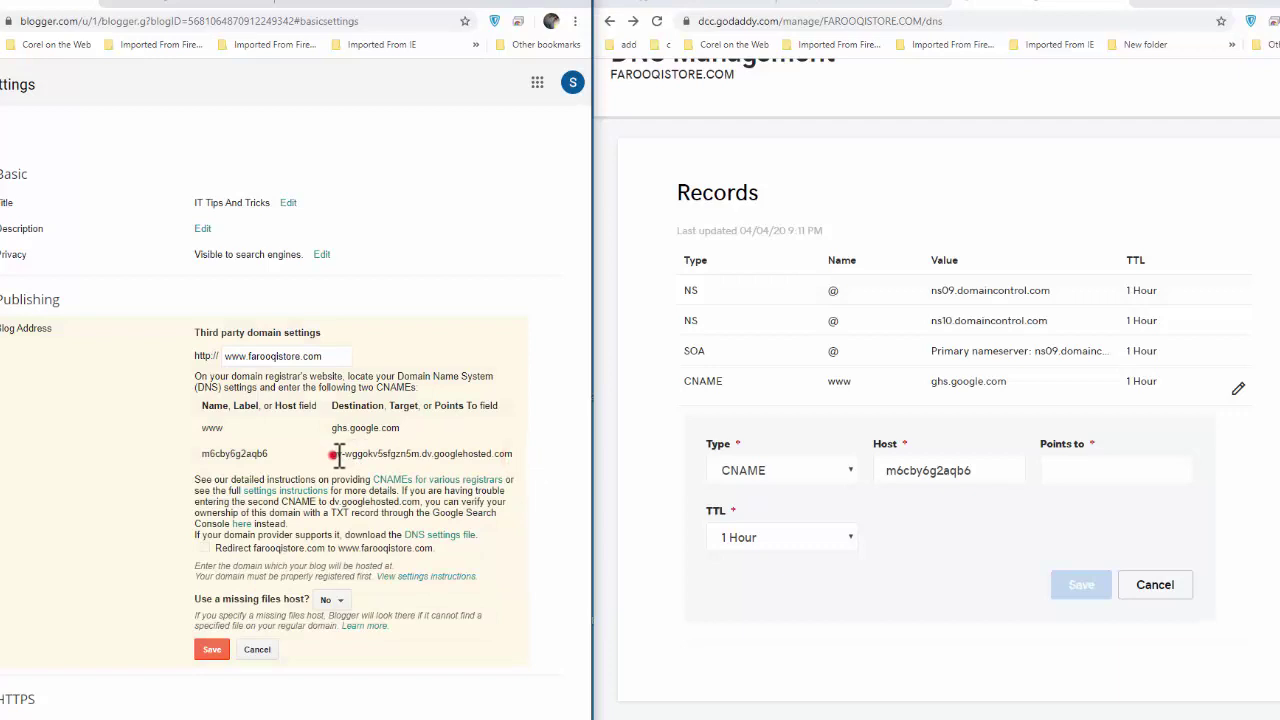
drag(332, 454, 528, 466)
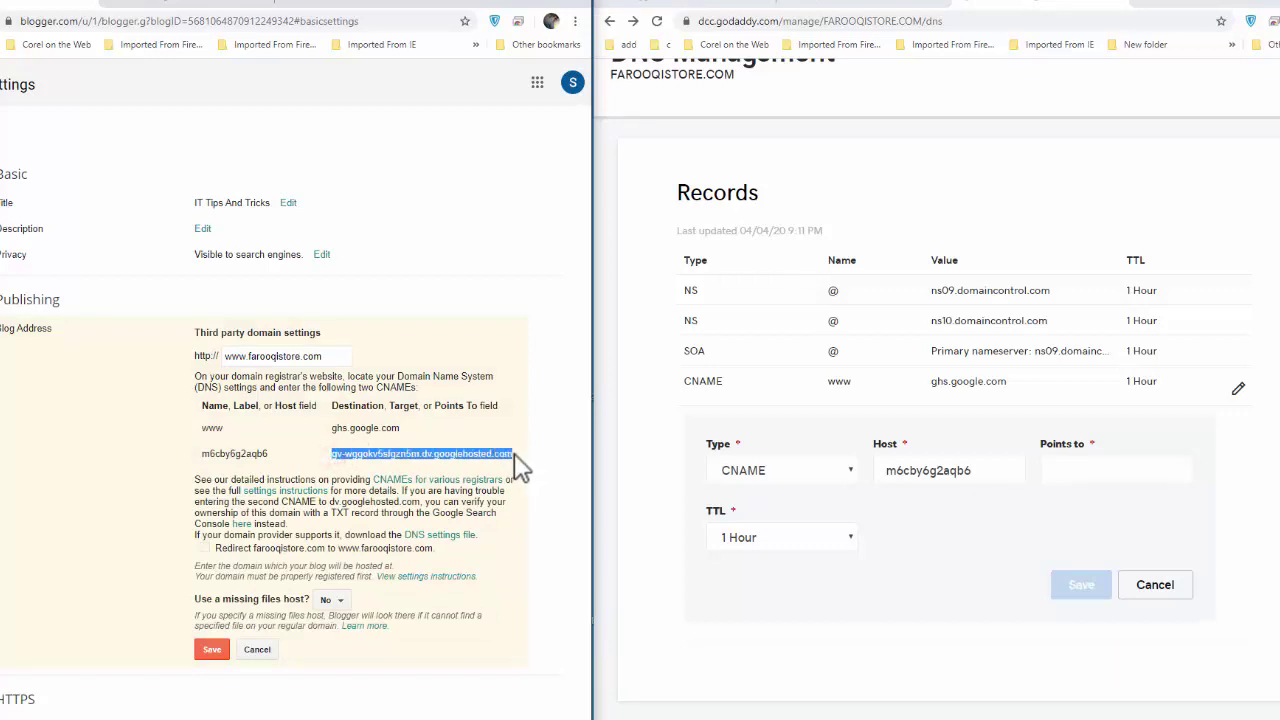
key(ctrl+c)
click(1166, 474)
key(ctrl+v)
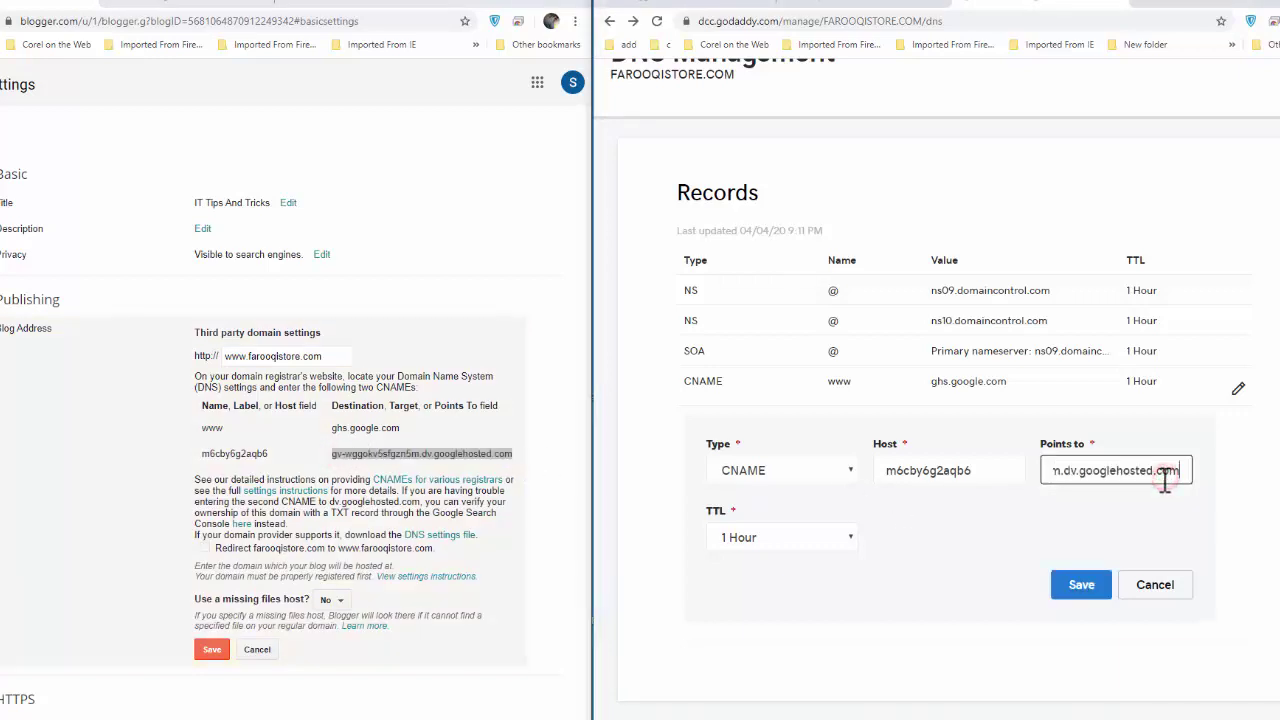
click(1080, 584)
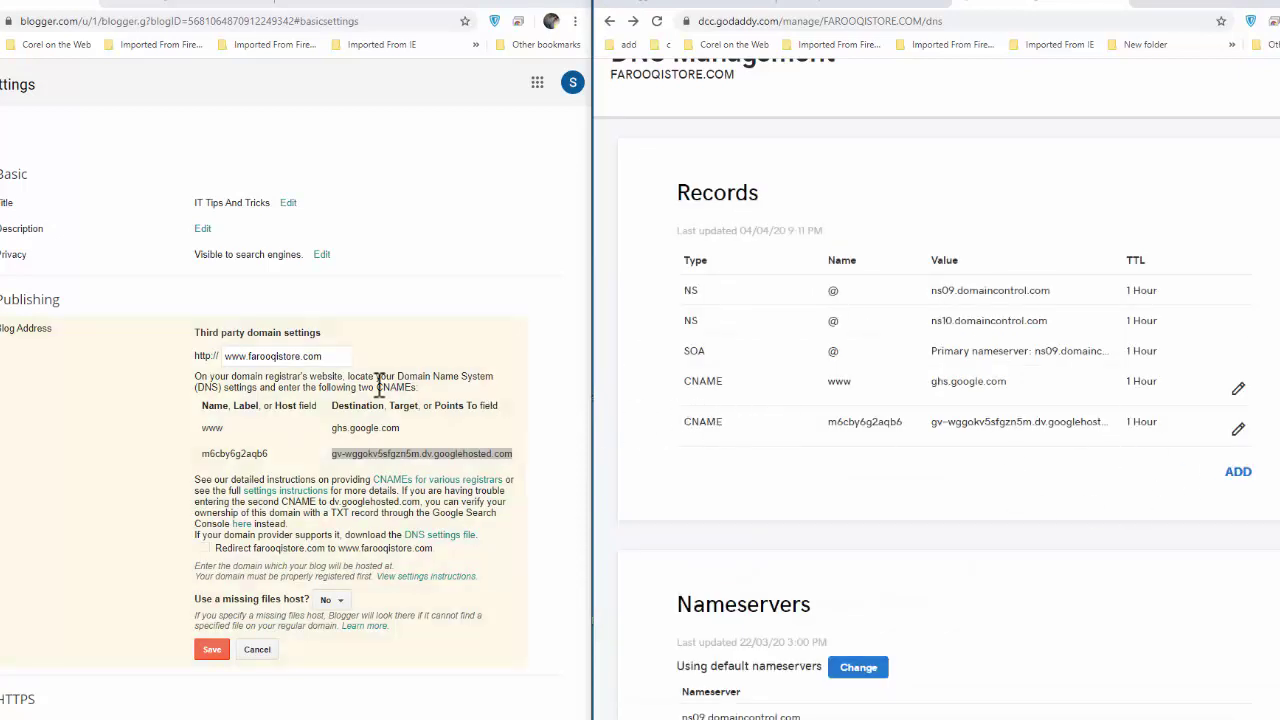
scroll(379, 385, down, 1)
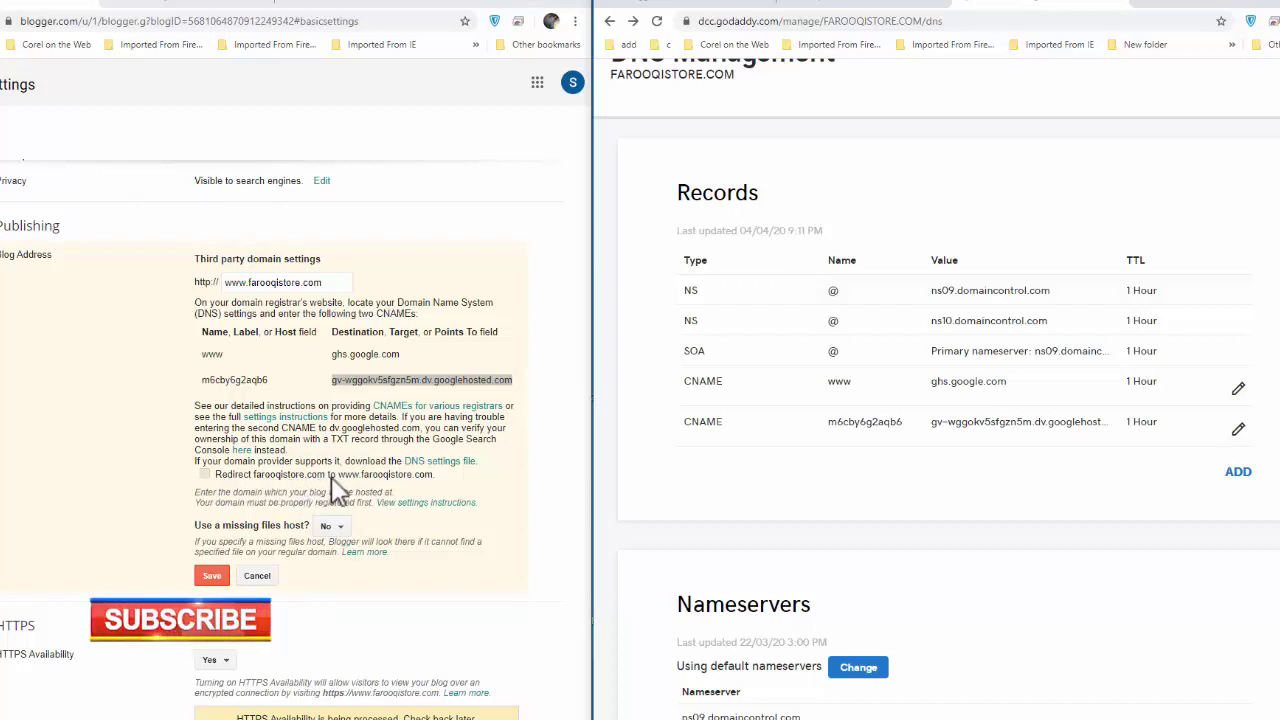
click(205, 474)
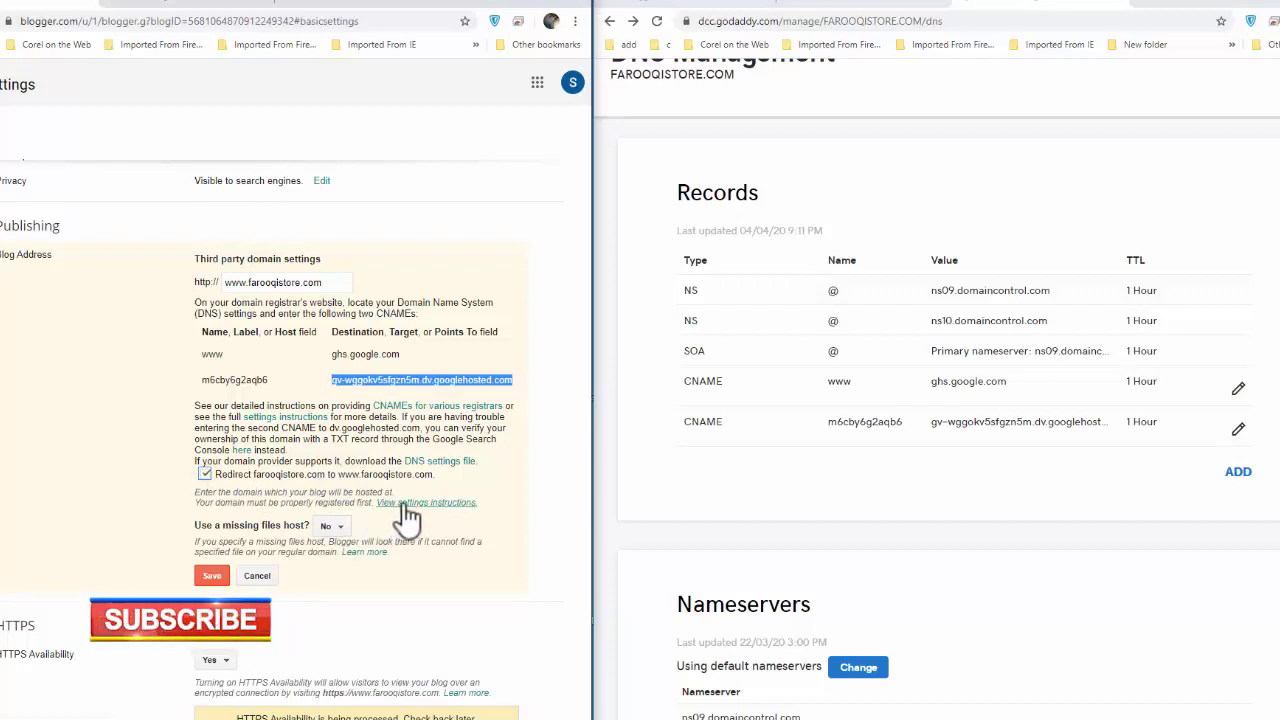
click(453, 503)
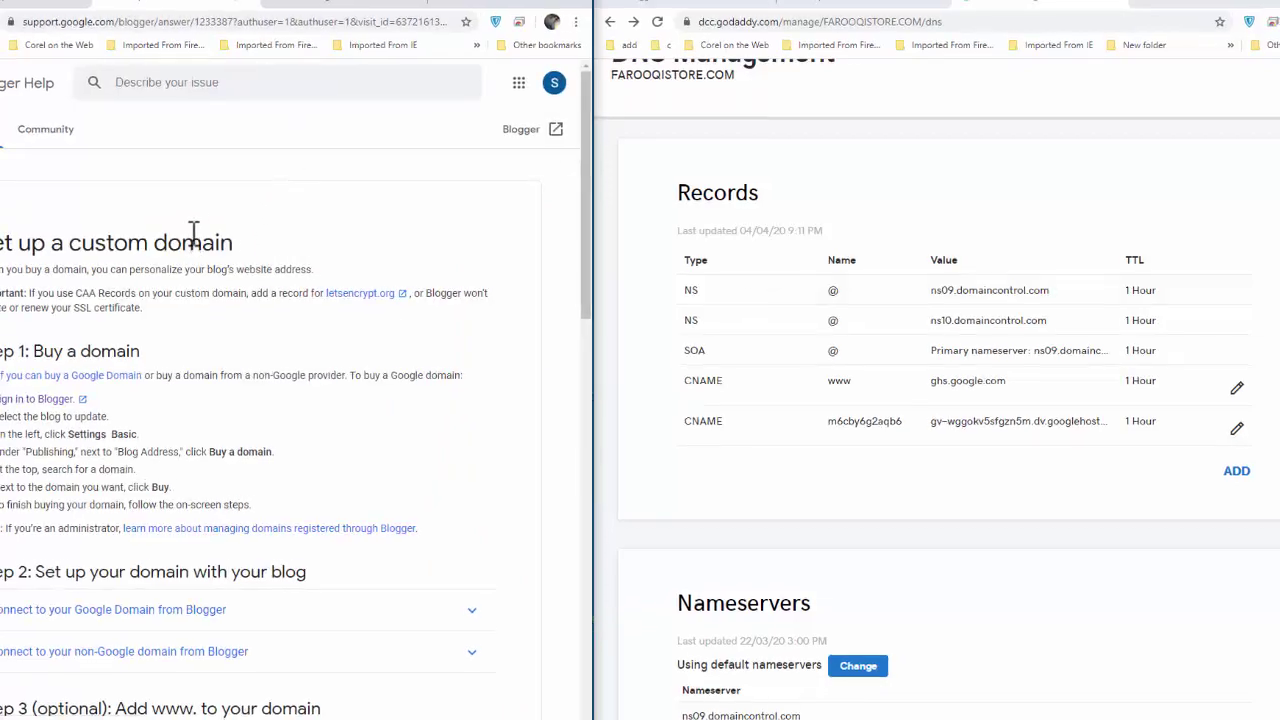
scroll(190, 250, down, 3)
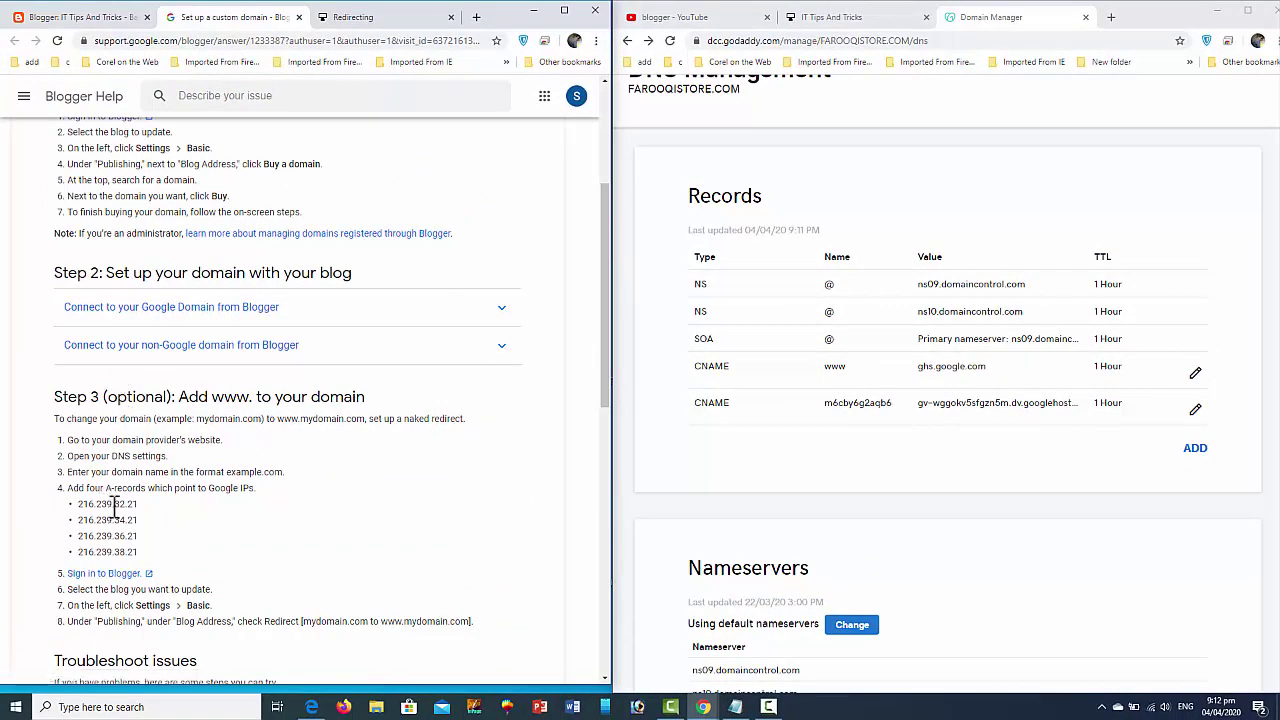
scroll(160, 505, down, 1)
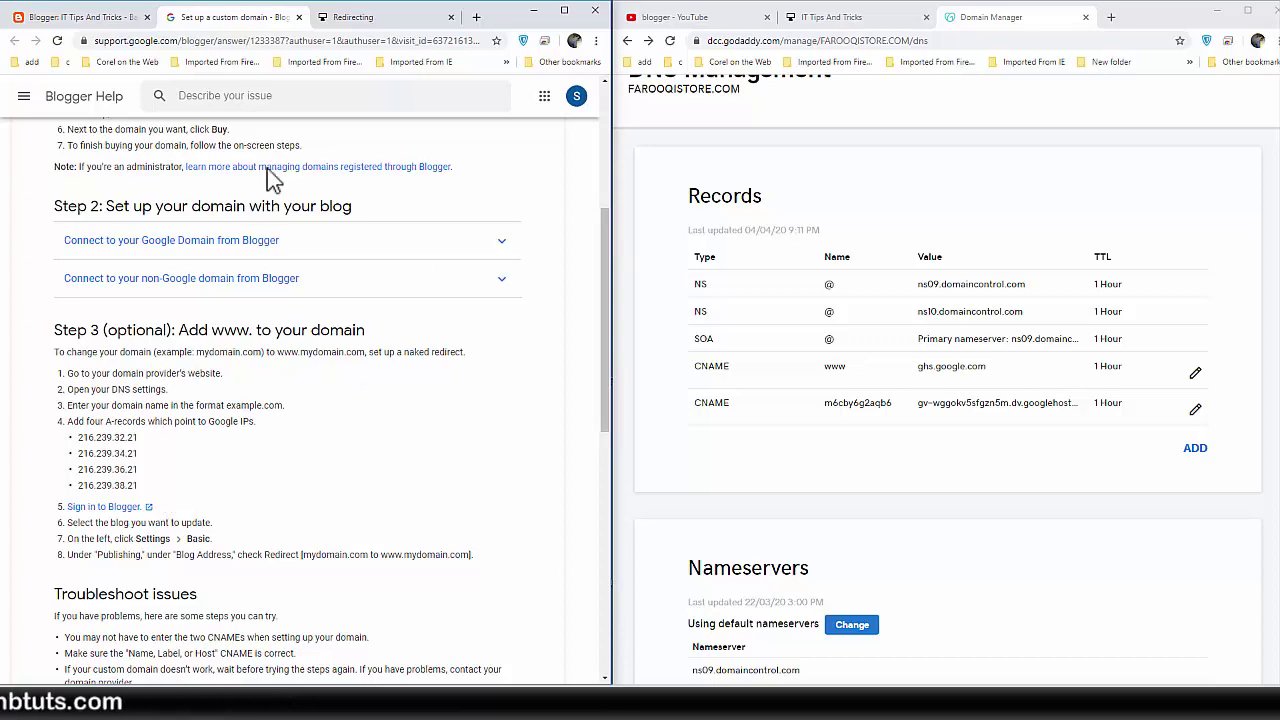
click(808, 17)
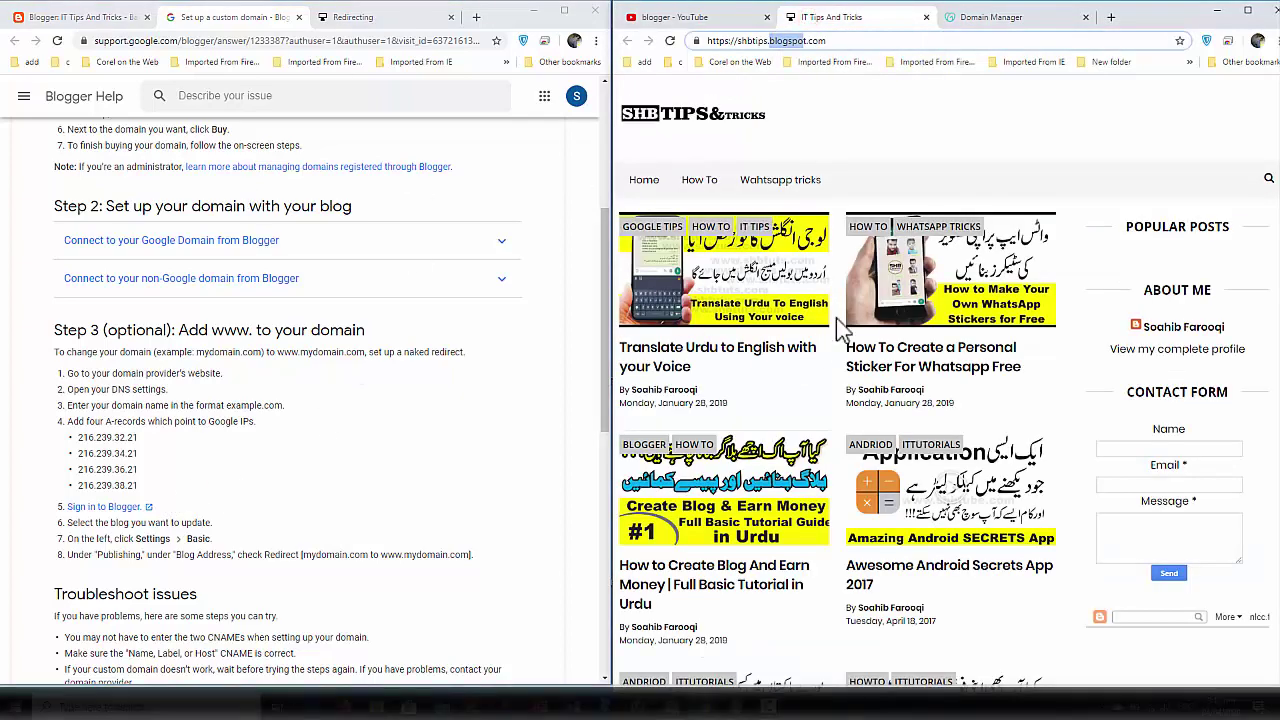
scroll(838, 326, down, 5)
scroll(838, 326, up, 5)
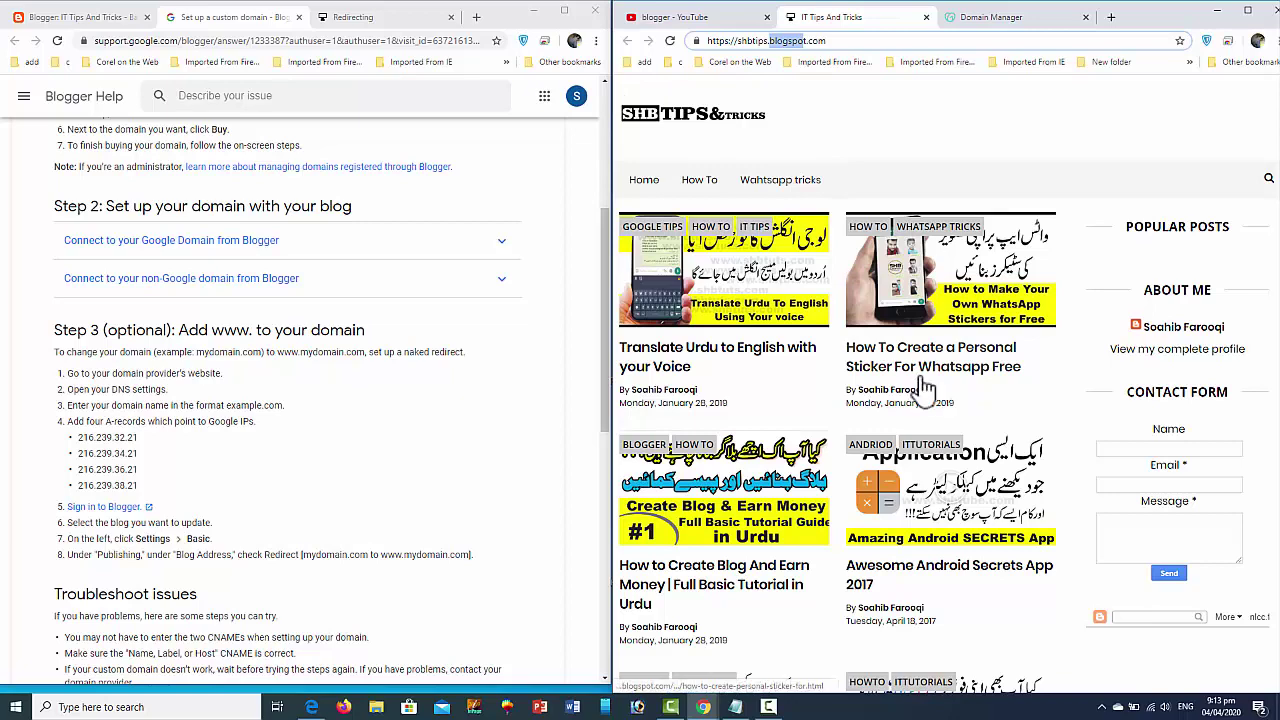
click(958, 16)
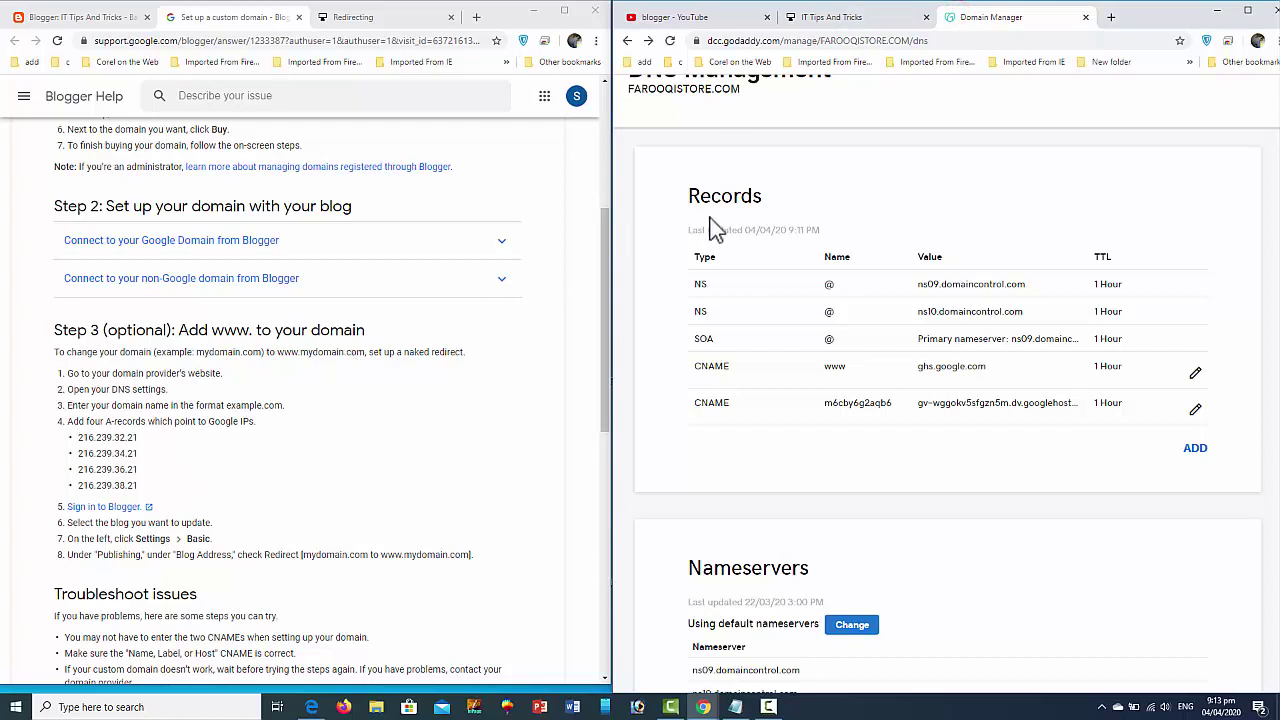
Add an A record in GoDaddy with host @ pointing to 216.239.32.21, copied from the Blogger Help page, and save it.
click(1195, 448)
scroll(811, 429, down, 1)
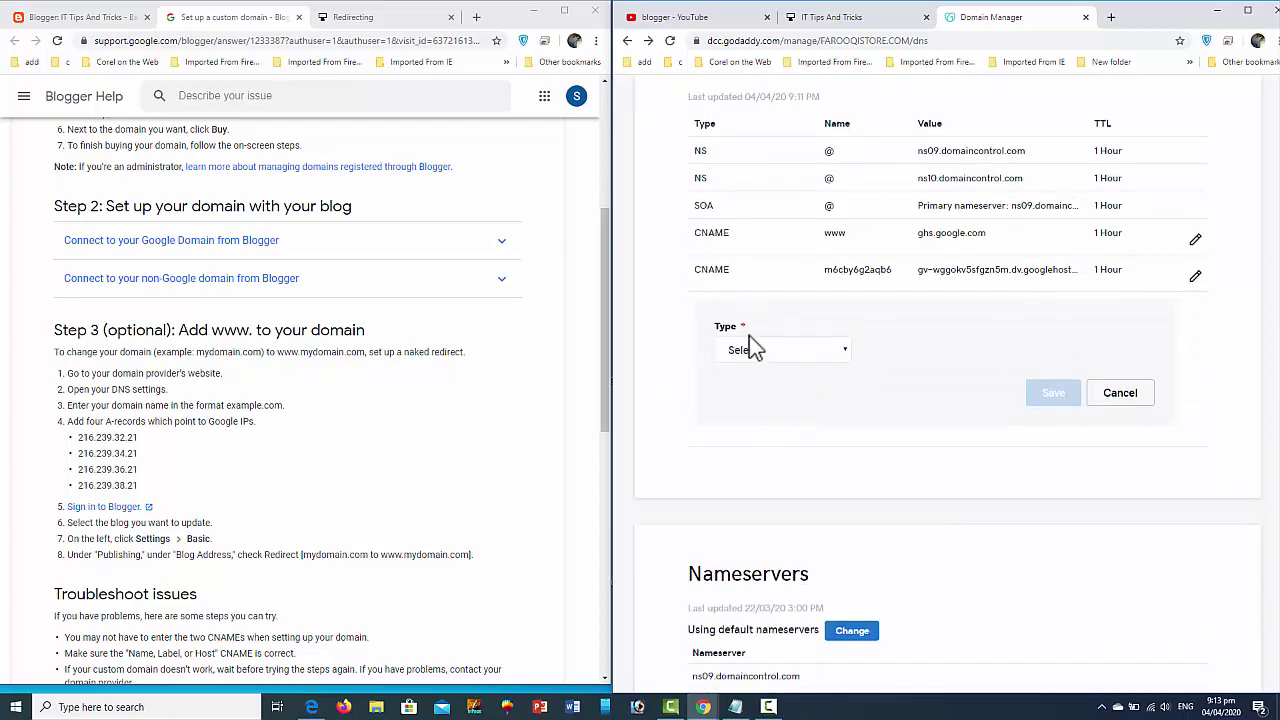
click(749, 345)
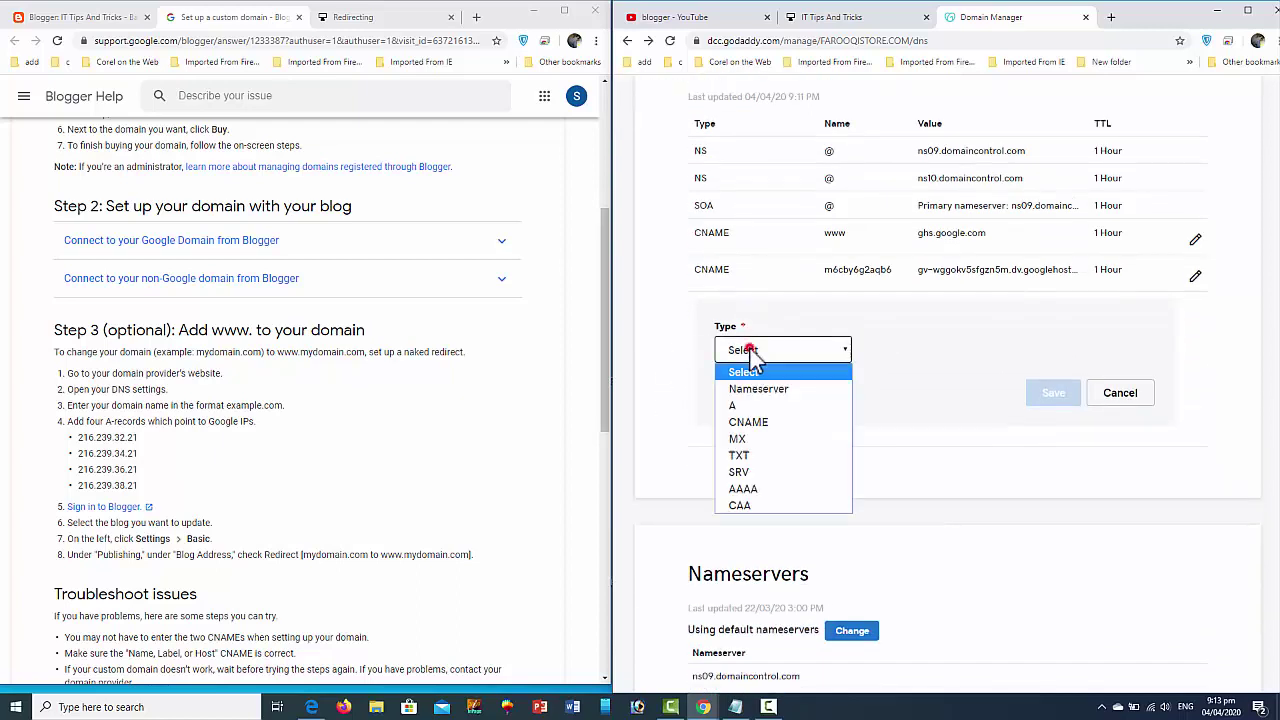
click(742, 405)
click(893, 349)
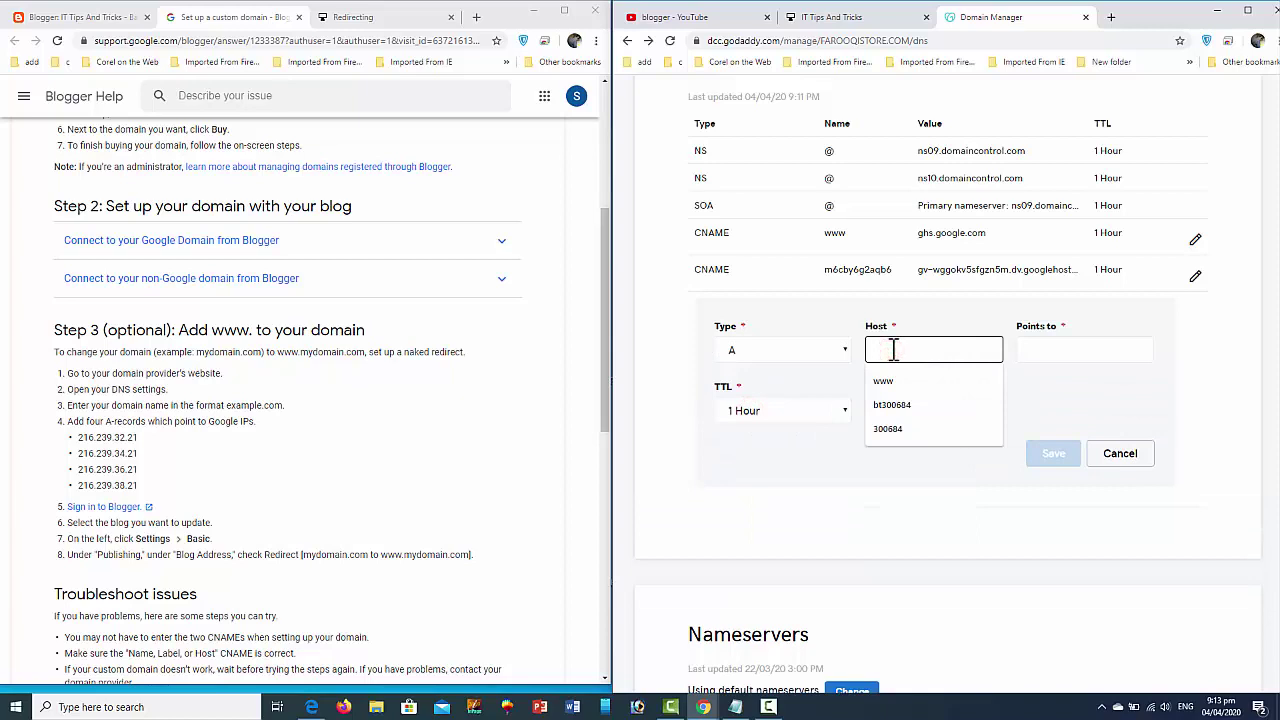
text(@)
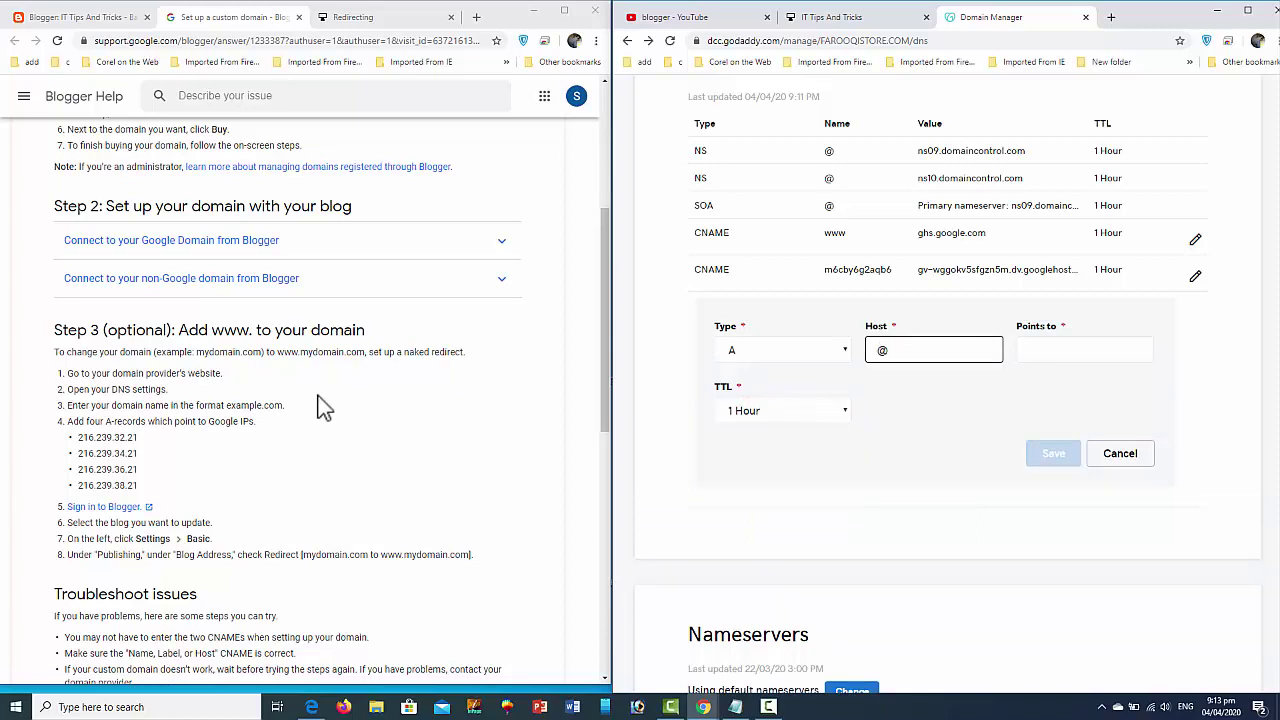
drag(77, 437, 140, 437)
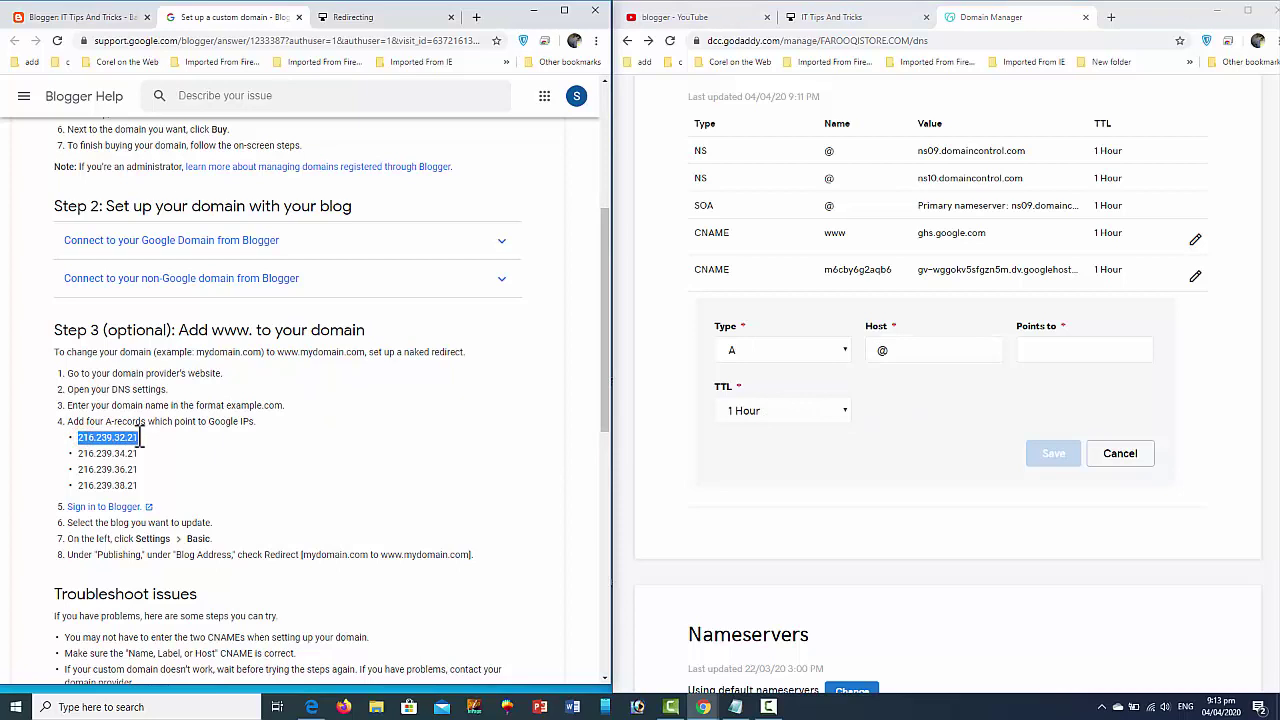
click(1058, 358)
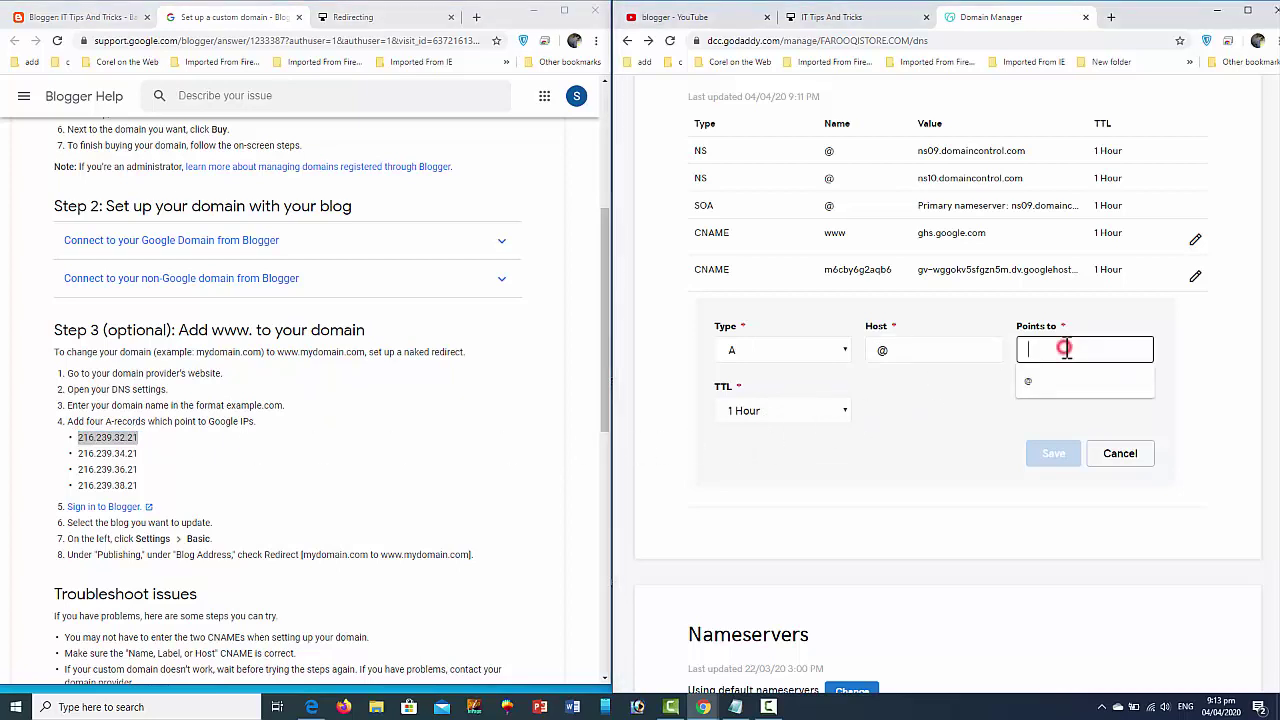
key(ctrl+v)
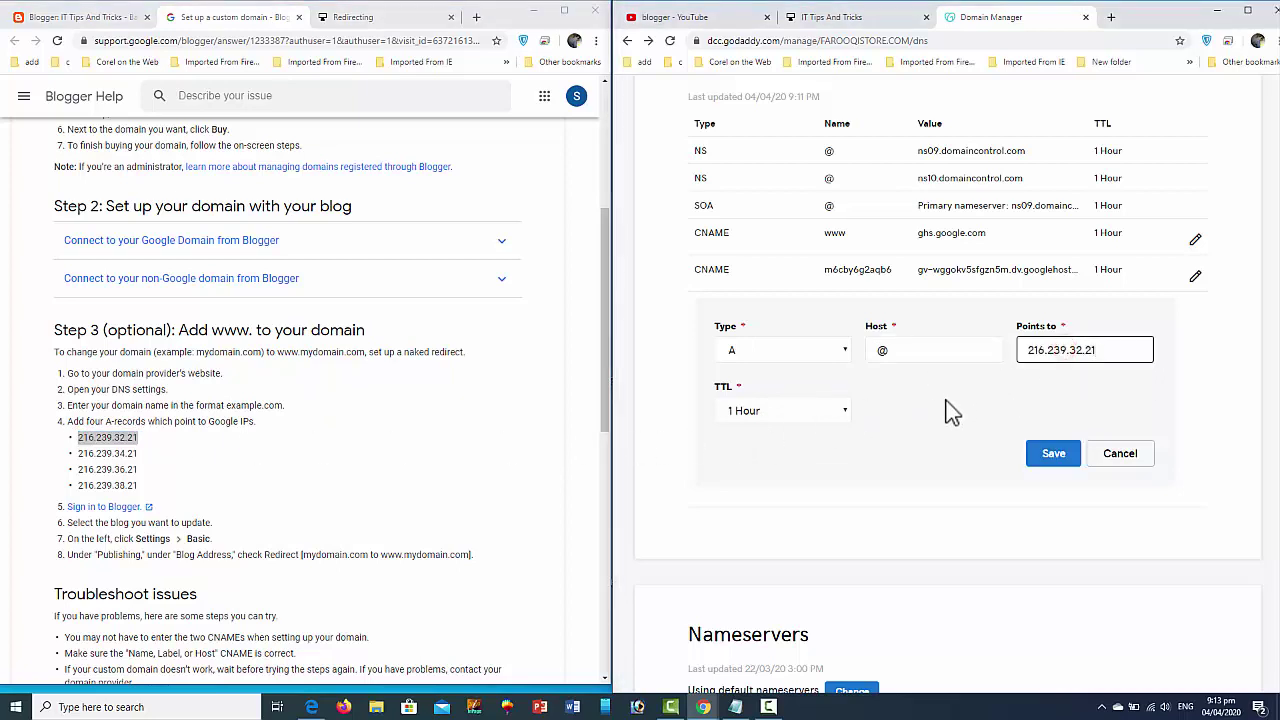
click(1050, 455)
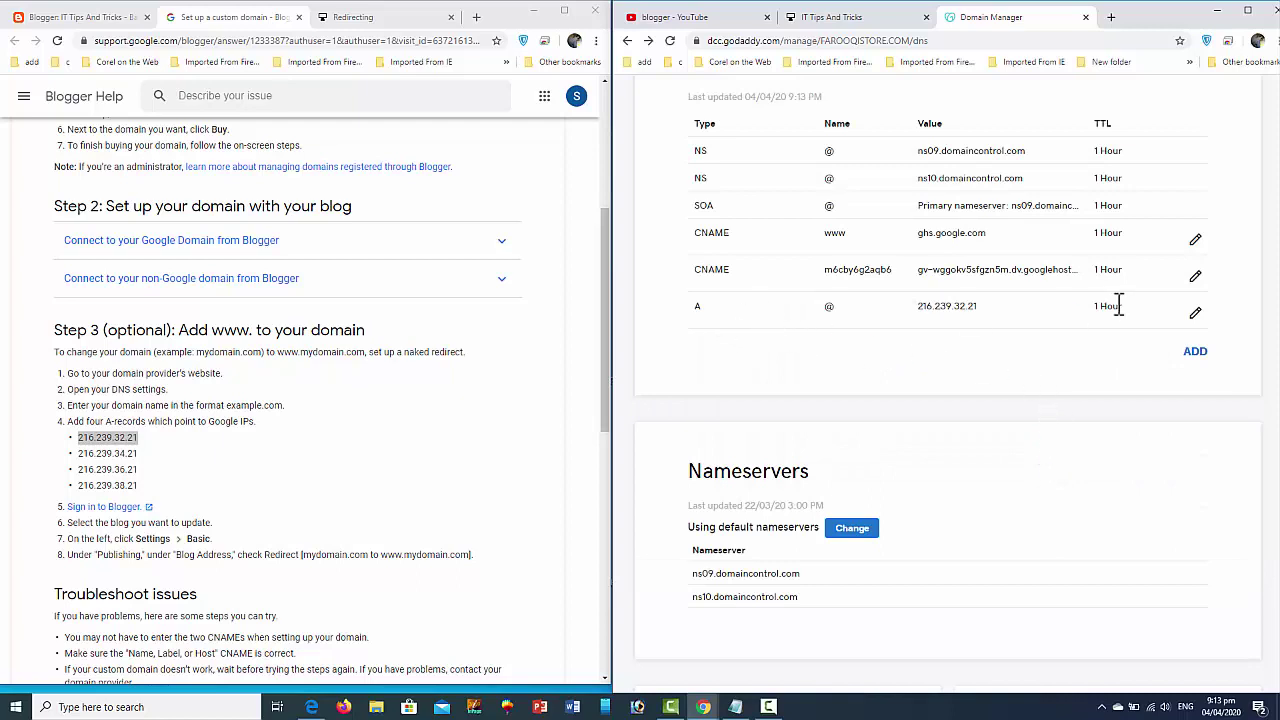
Add a second A record with host @ pointing to 216.239.34.21 from Blogger Help, and save it.
click(1200, 358)
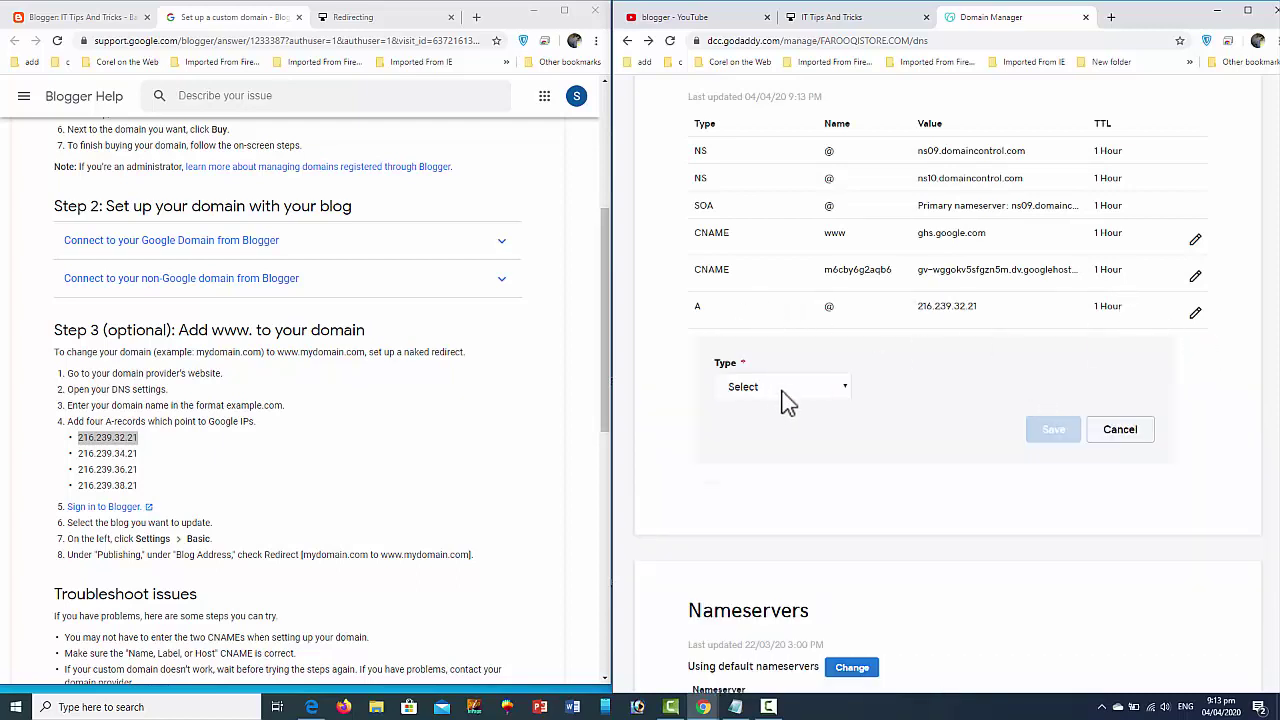
click(776, 388)
click(769, 436)
click(916, 388)
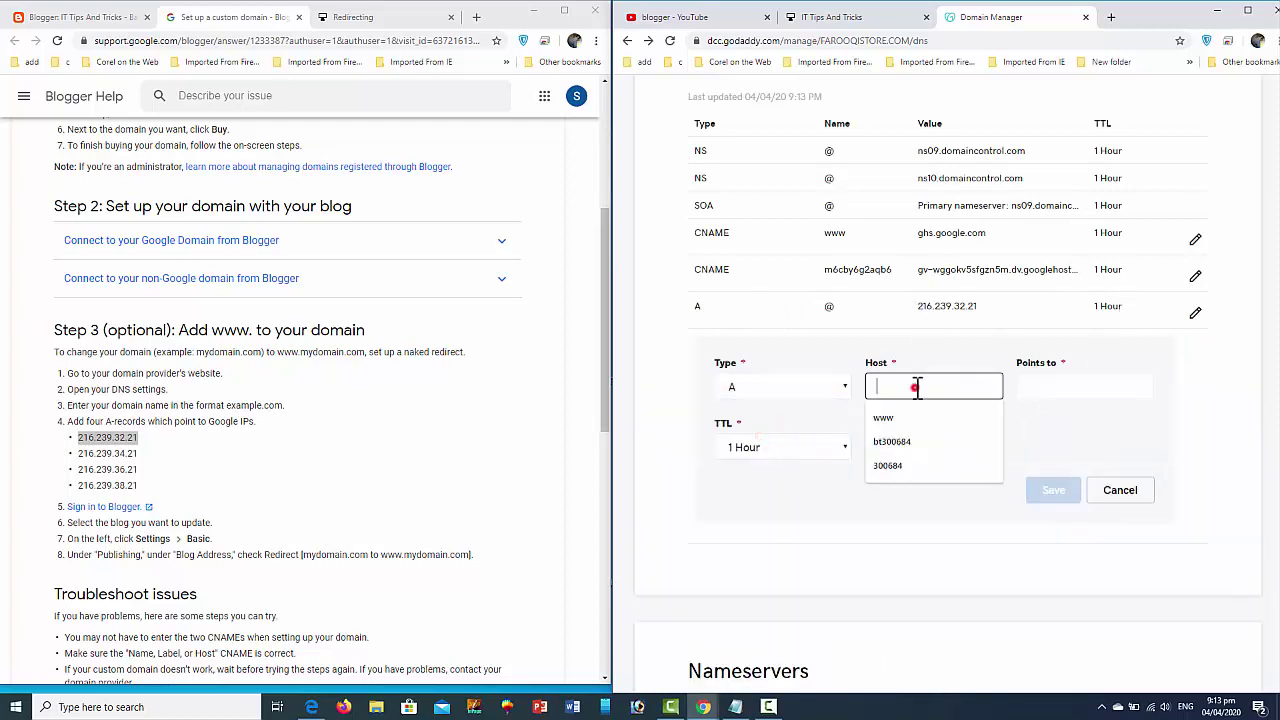
text(@)
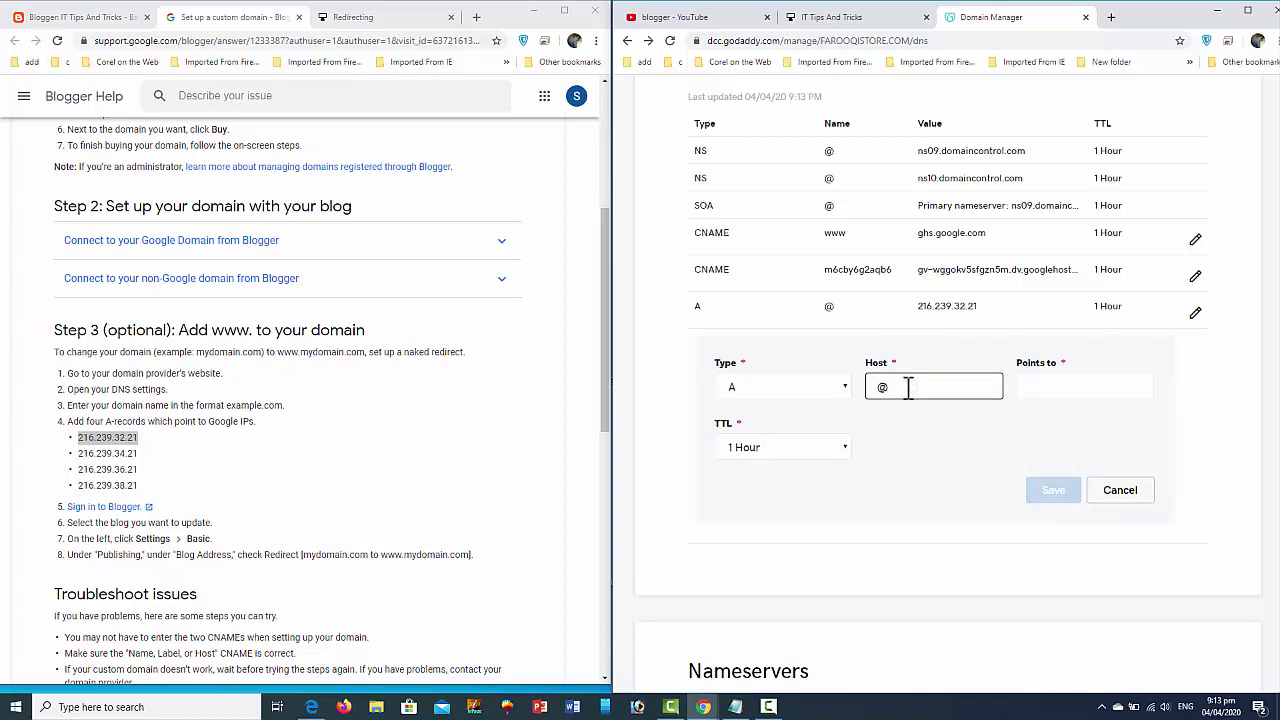
drag(79, 453, 138, 453)
key(ctrl+c)
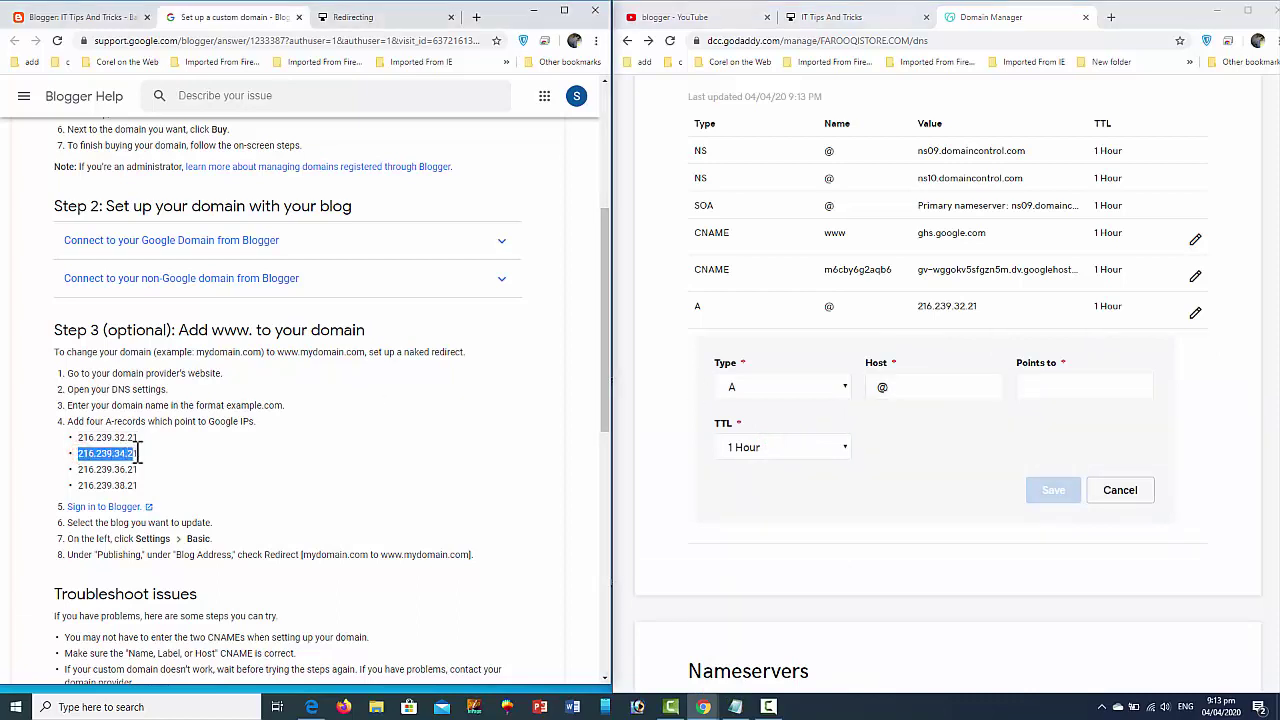
click(1062, 386)
key(ctrl+v)
click(1077, 505)
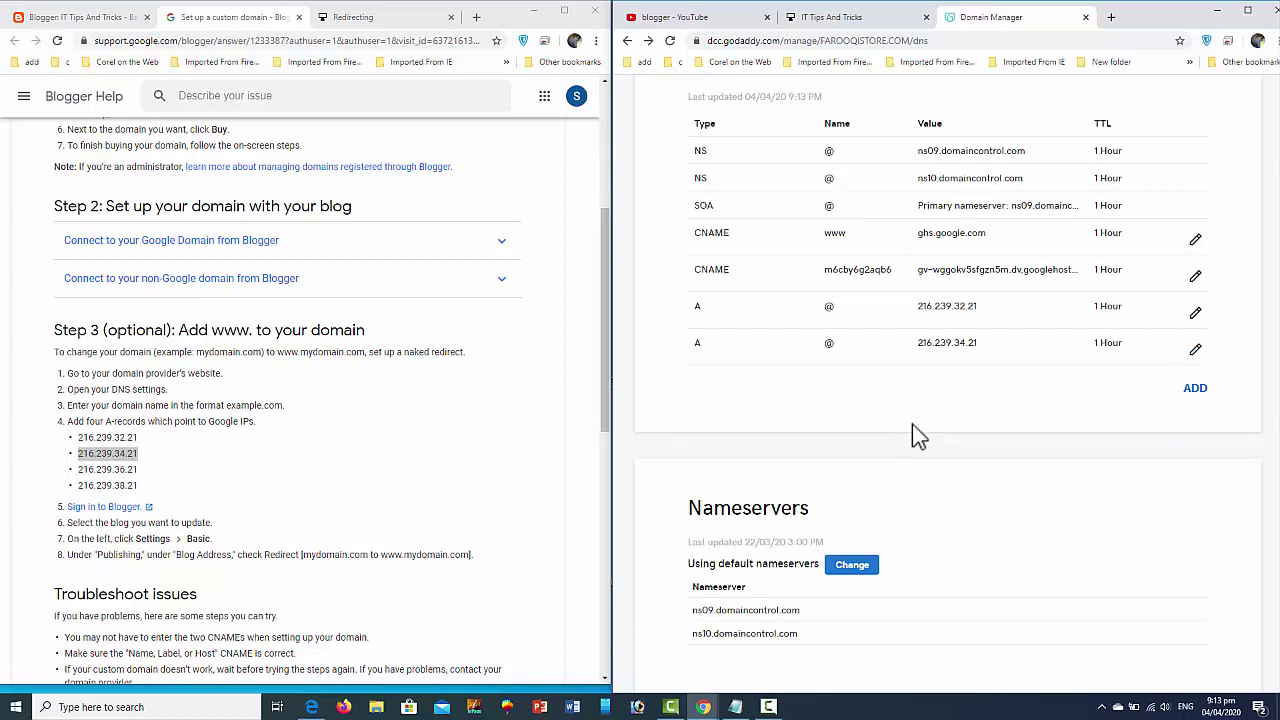
Add a third A record with host @ pointing to 216.239.36.21 from Blogger Help, and save it.
click(1194, 388)
click(777, 423)
click(763, 491)
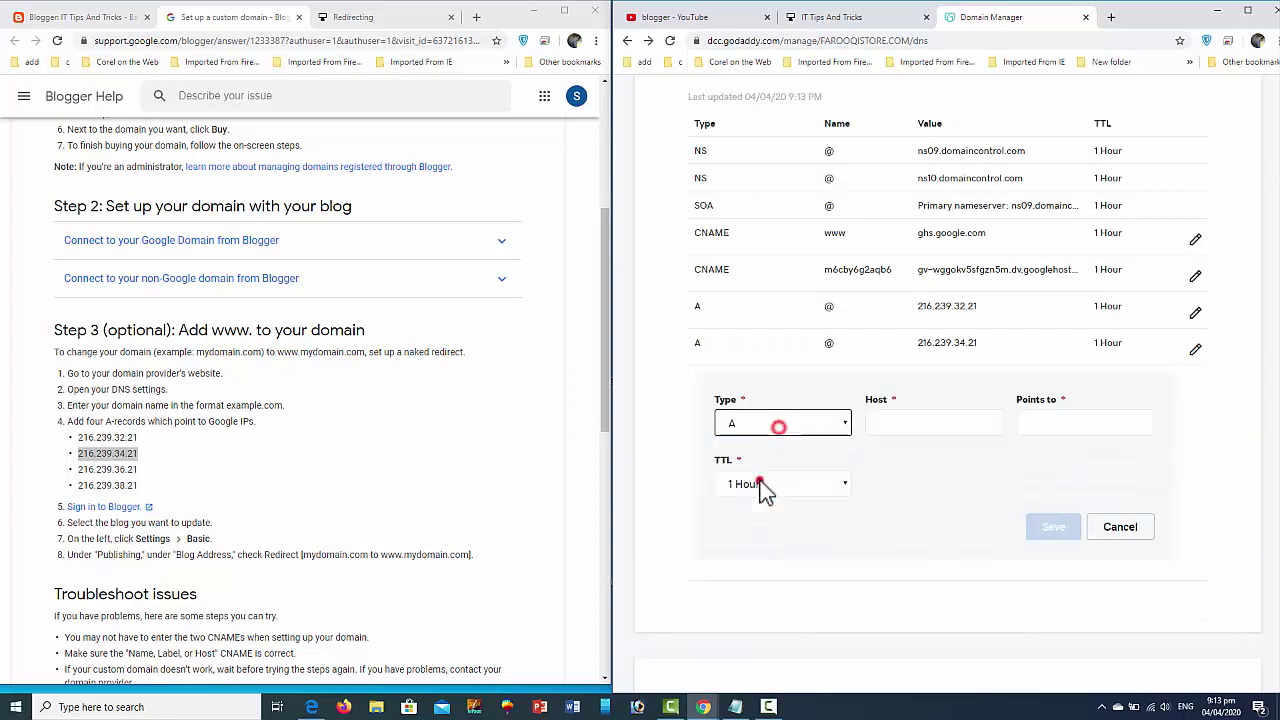
drag(79, 470, 142, 483)
key(ctrl+c)
click(920, 423)
key(ctrl+v)
key(ctrl+z)
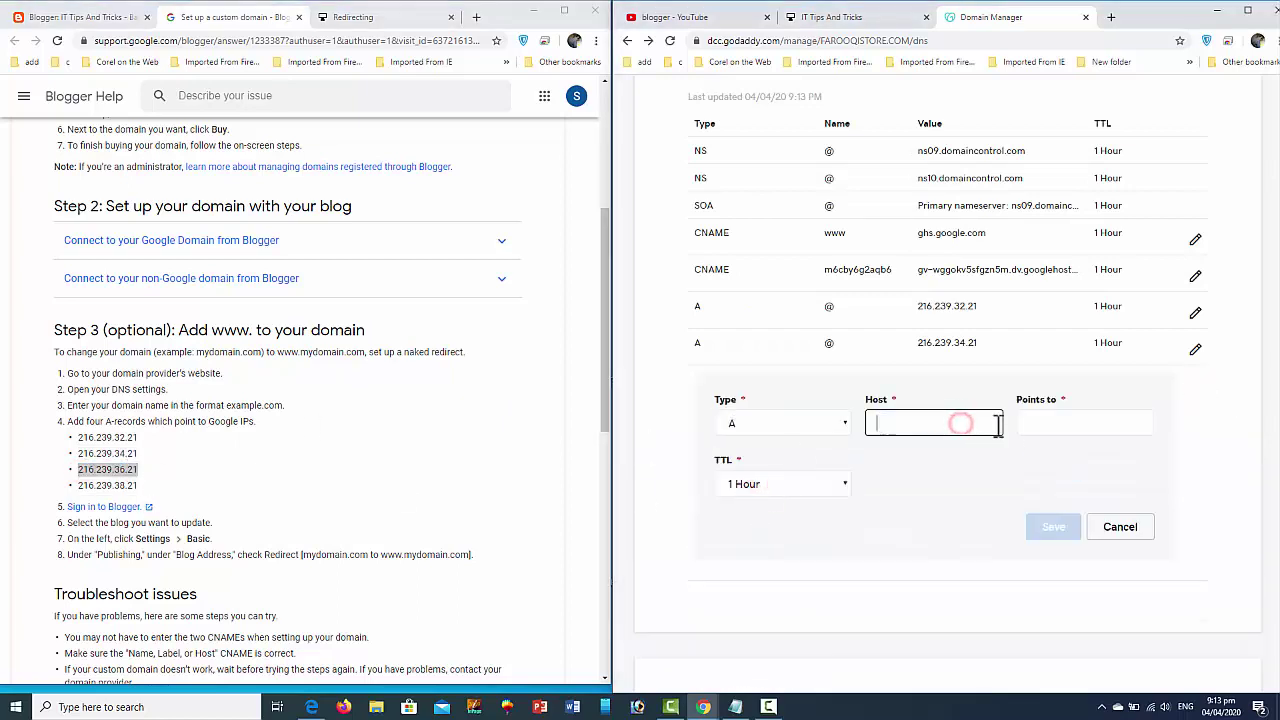
click(809, 17)
click(1007, 17)
text(@)
click(1069, 423)
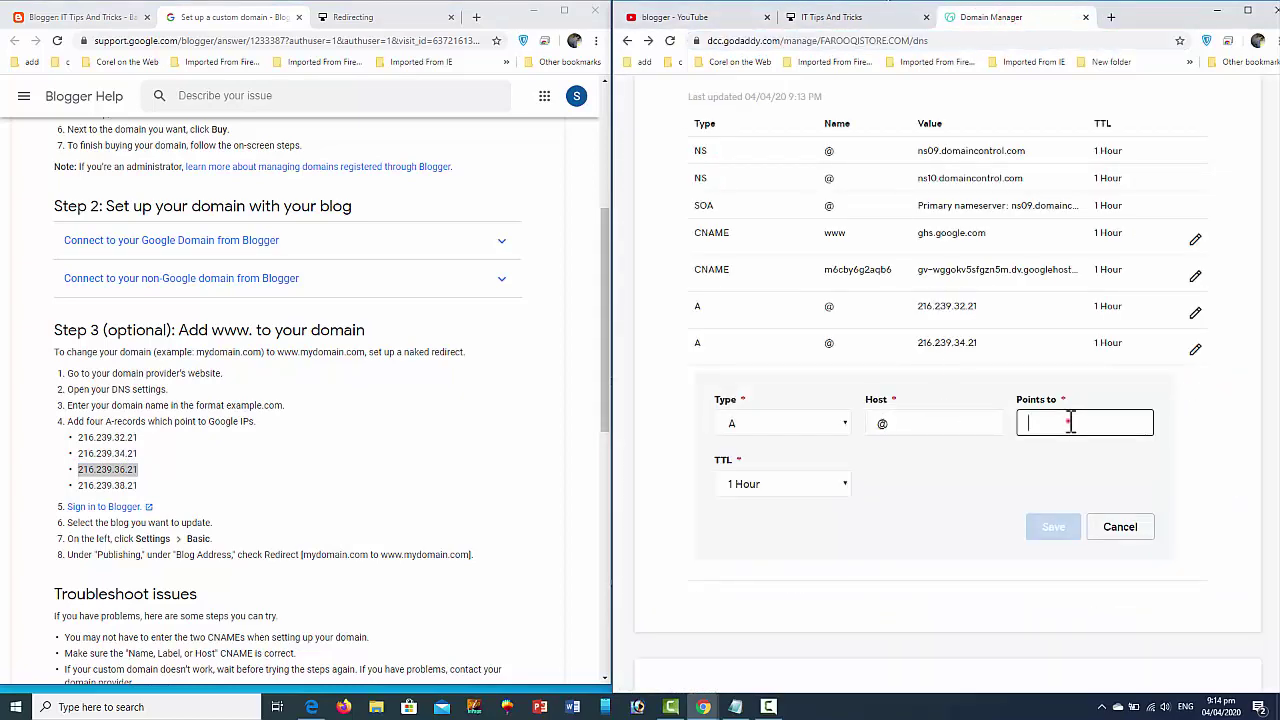
key(ctrl+v)
click(1066, 530)
Add a fourth A record with host @ pointing to 216.239.38.21 from Blogger Help, and save it.
click(1195, 424)
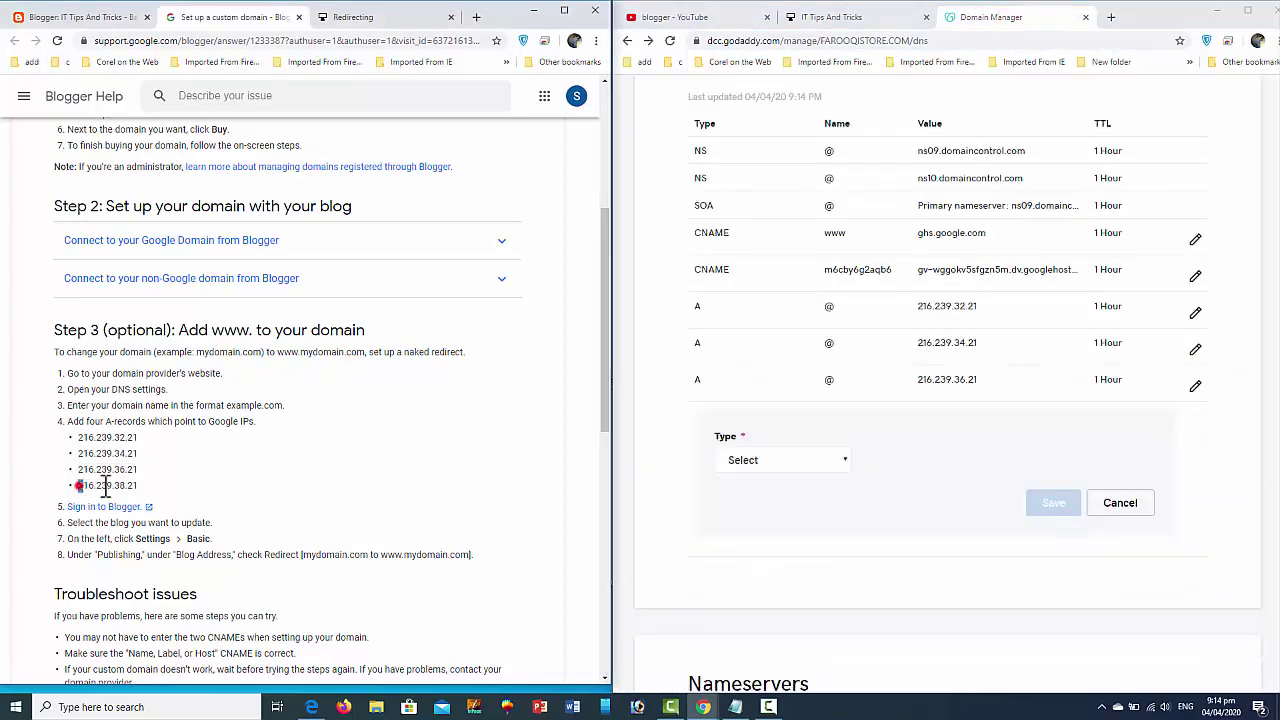
drag(79, 486, 142, 487)
key(ctrl+c)
click(785, 460)
click(805, 512)
click(880, 460)
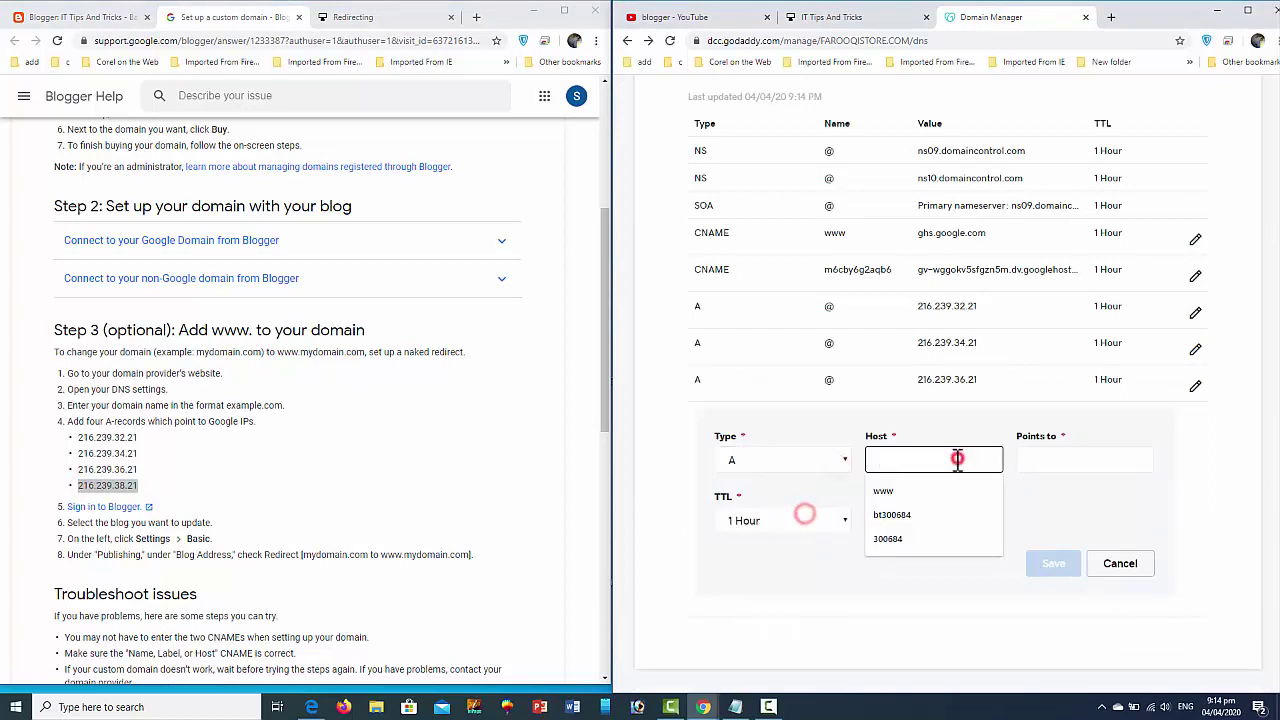
text(@)
click(1077, 459)
key(ctrl+v)
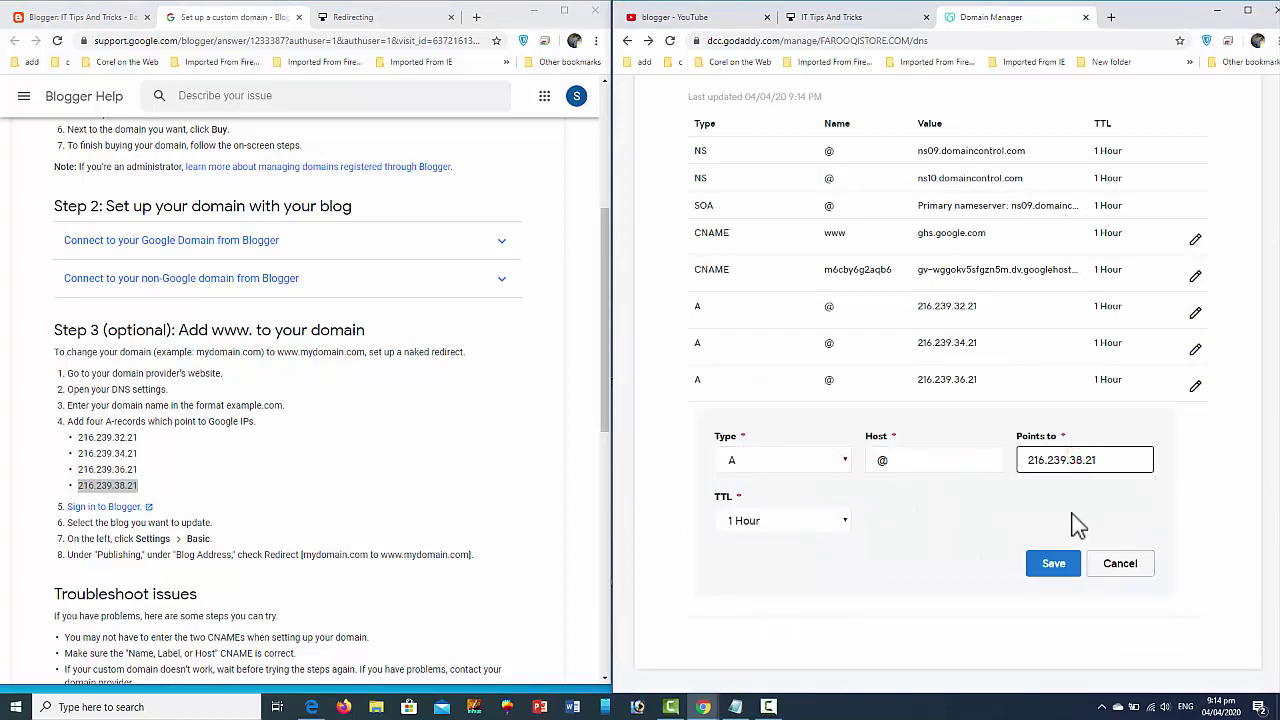
click(1060, 567)
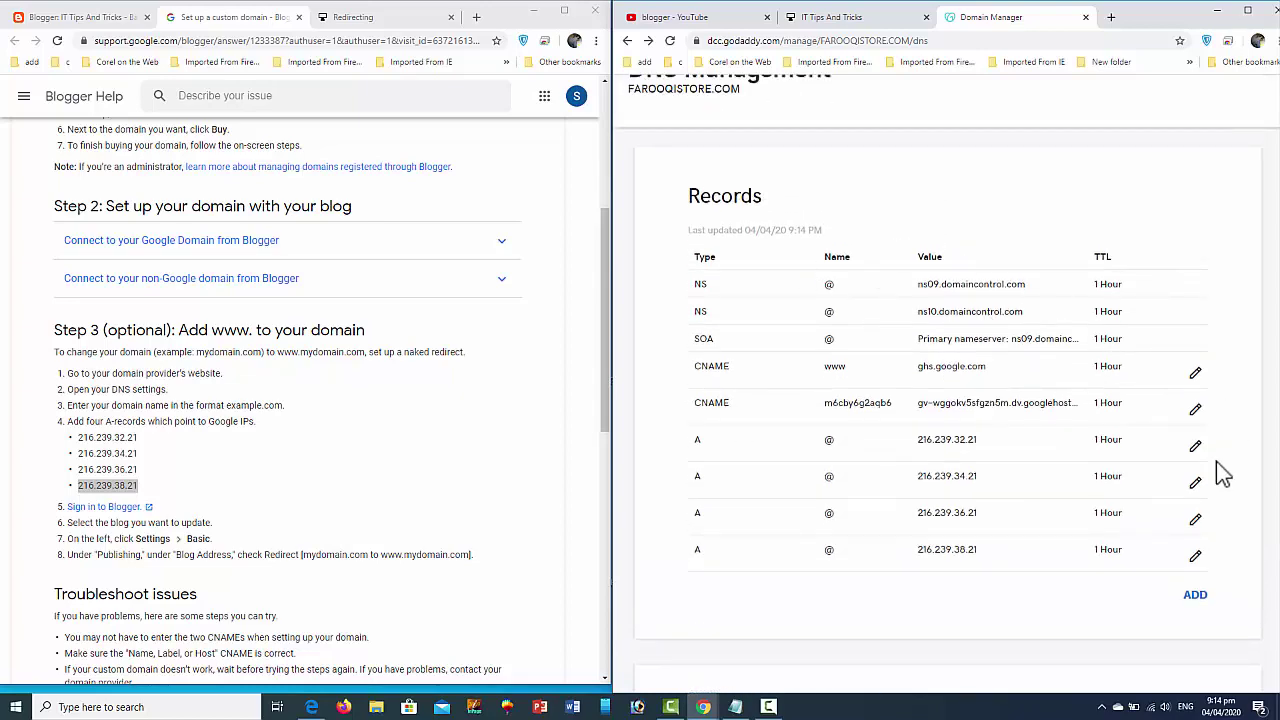
Return to Blogger's basic settings and open the live blog to check its custom domain address.
scroll(1150, 470, down, 1)
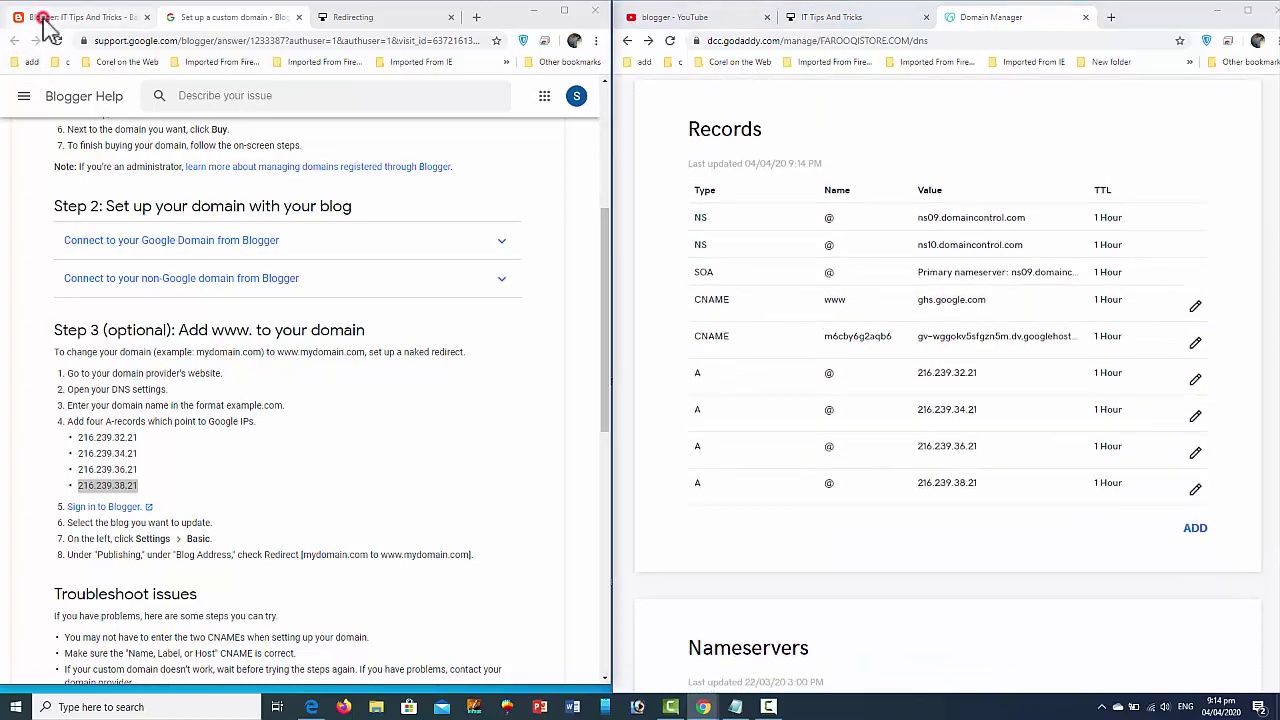
click(45, 17)
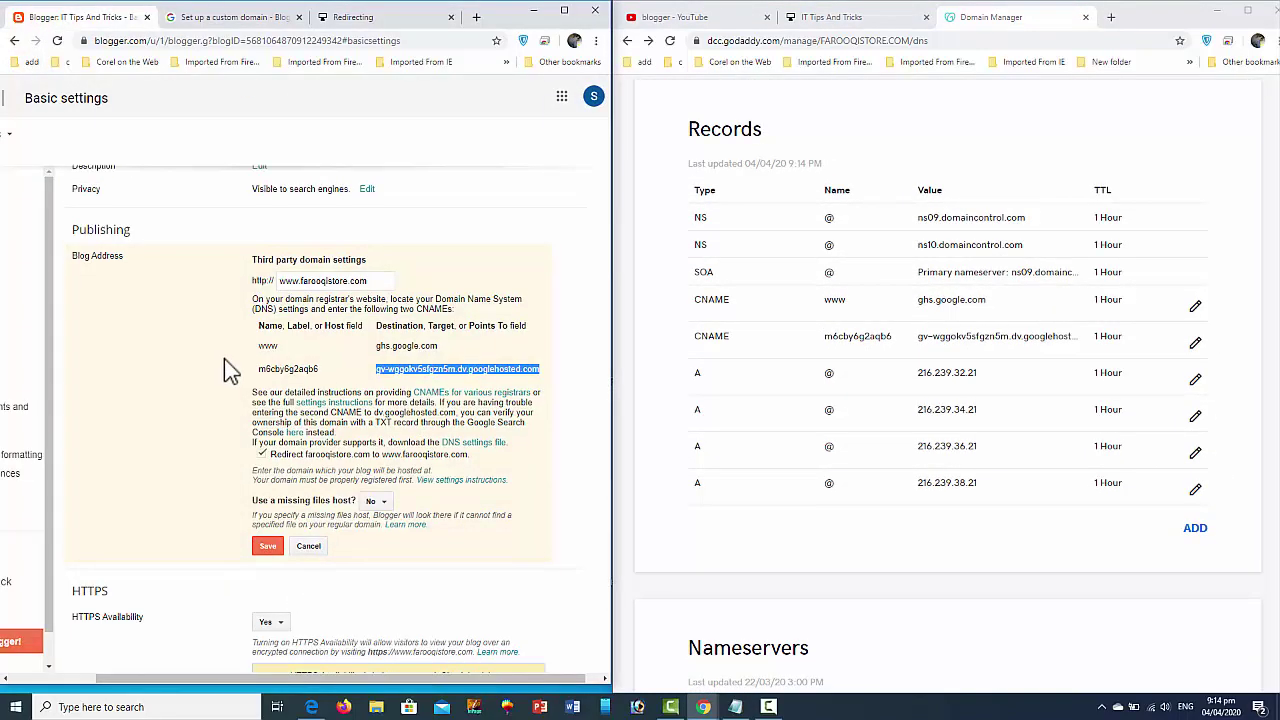
scroll(220, 362, up, 1)
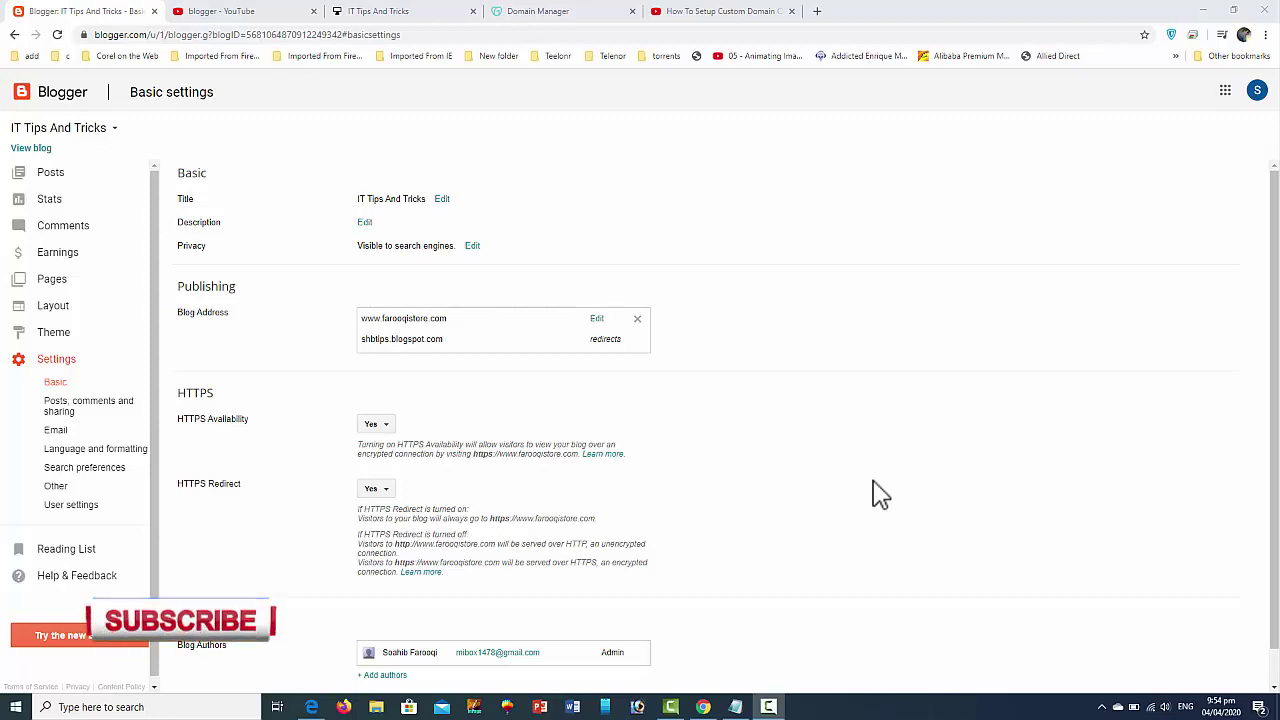
click(31, 149)
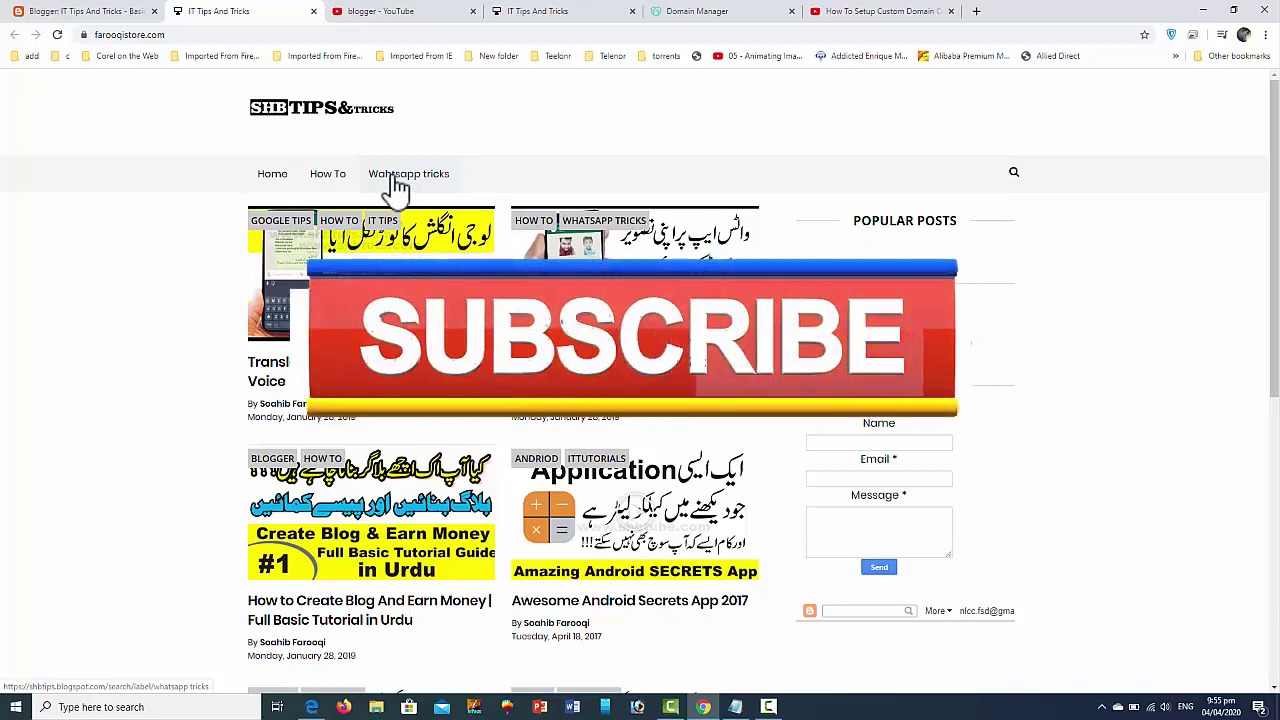
click(425, 15)
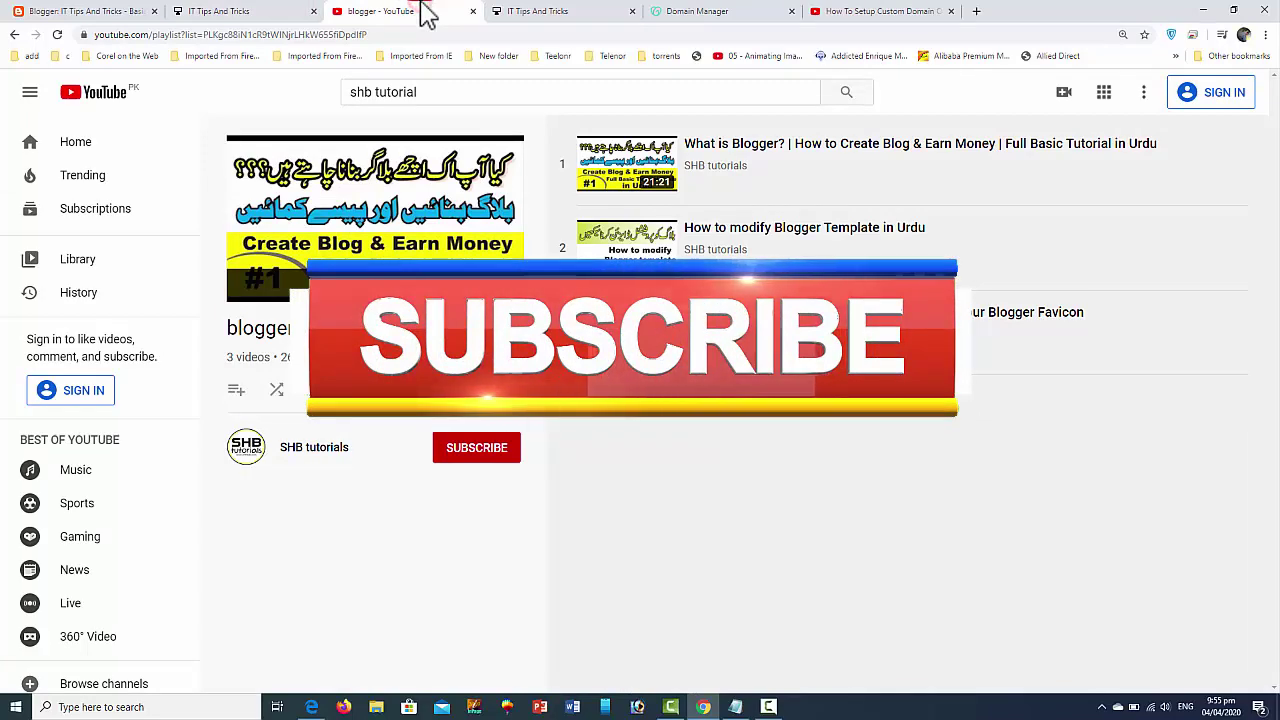